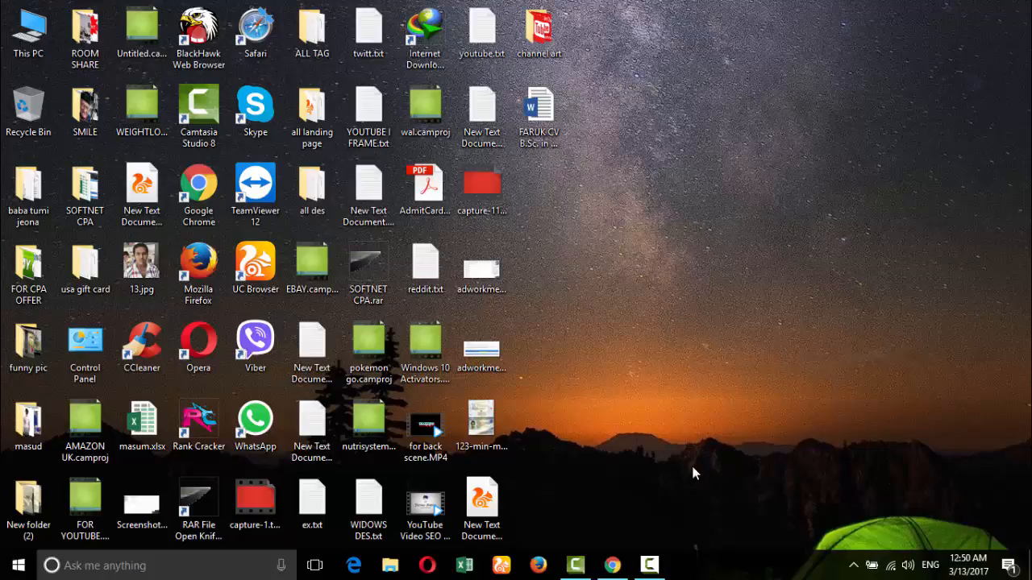
Switch to Chrome, open youtube.com and search it for "amazon gift card"
left_click(612, 565)
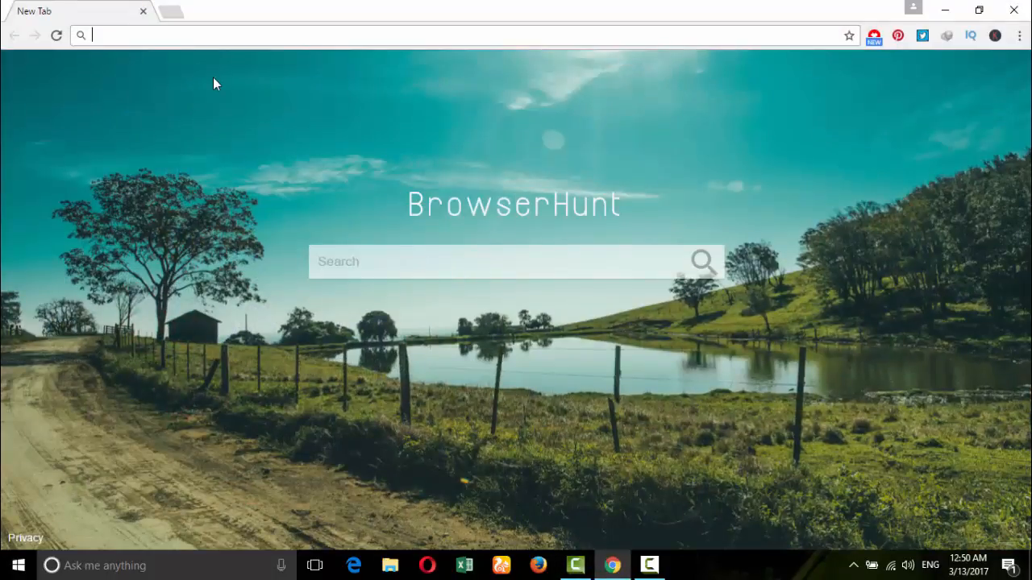
type("youtube")
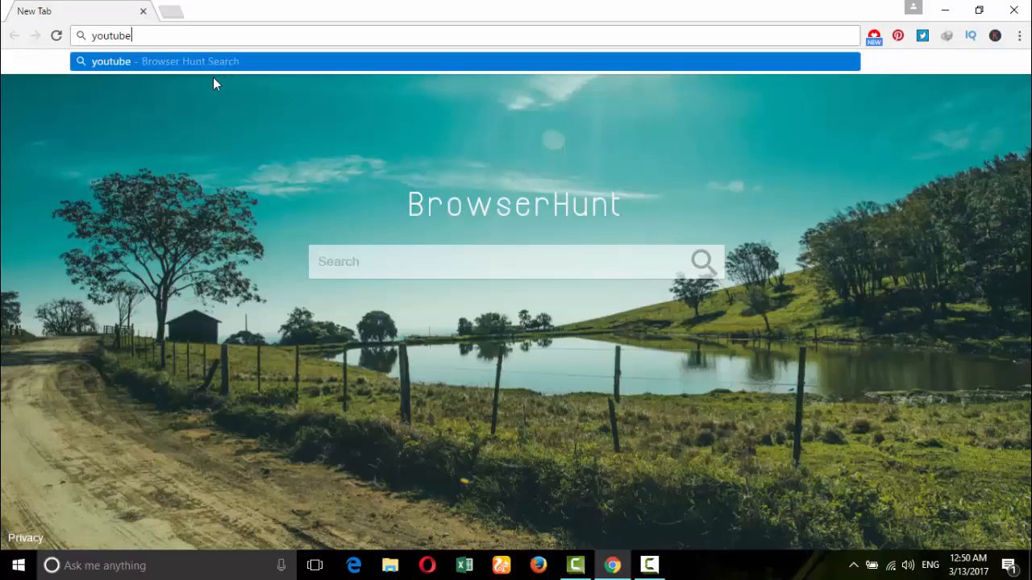
key("Return")
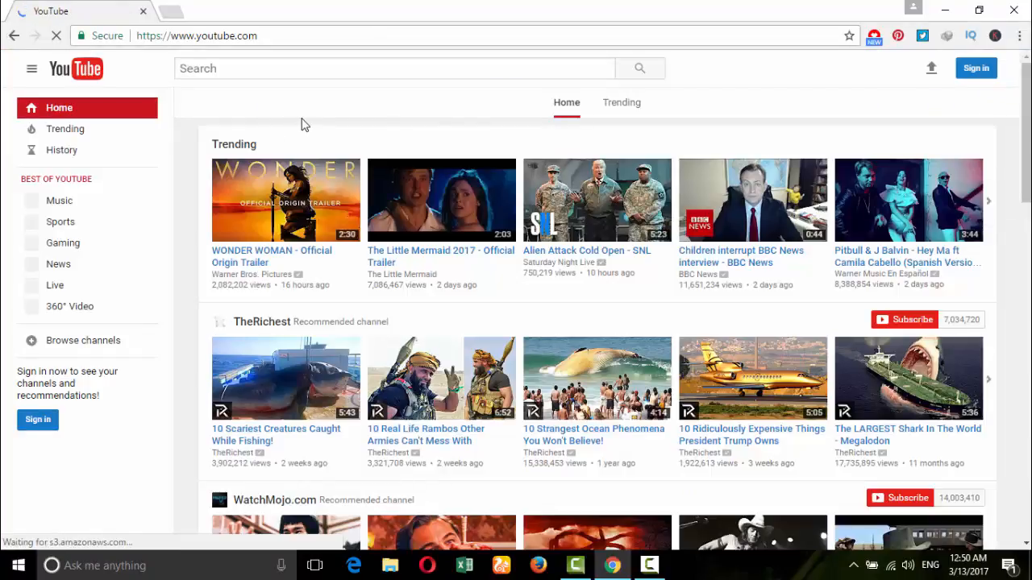
type("amazon g")
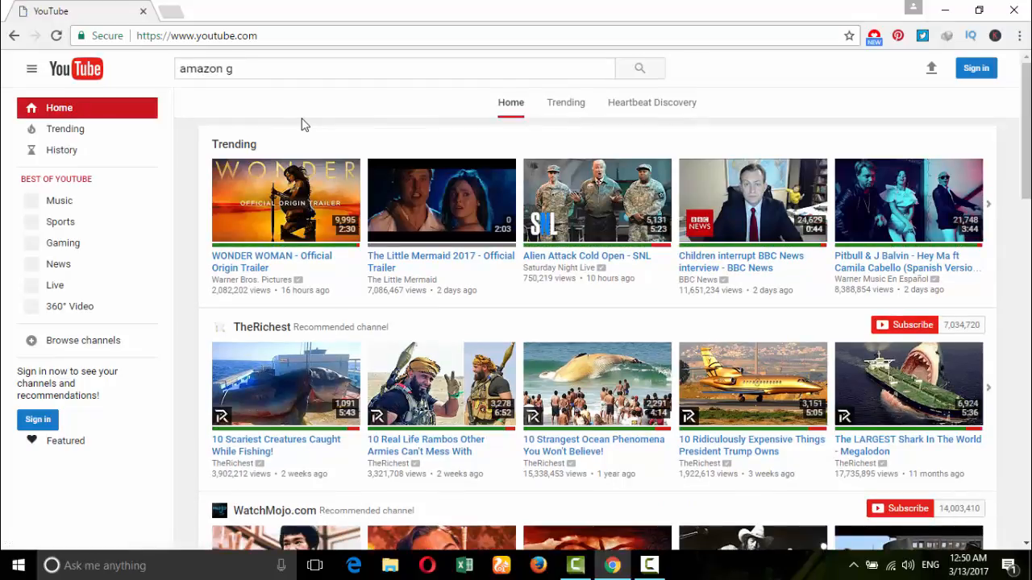
type("ift card")
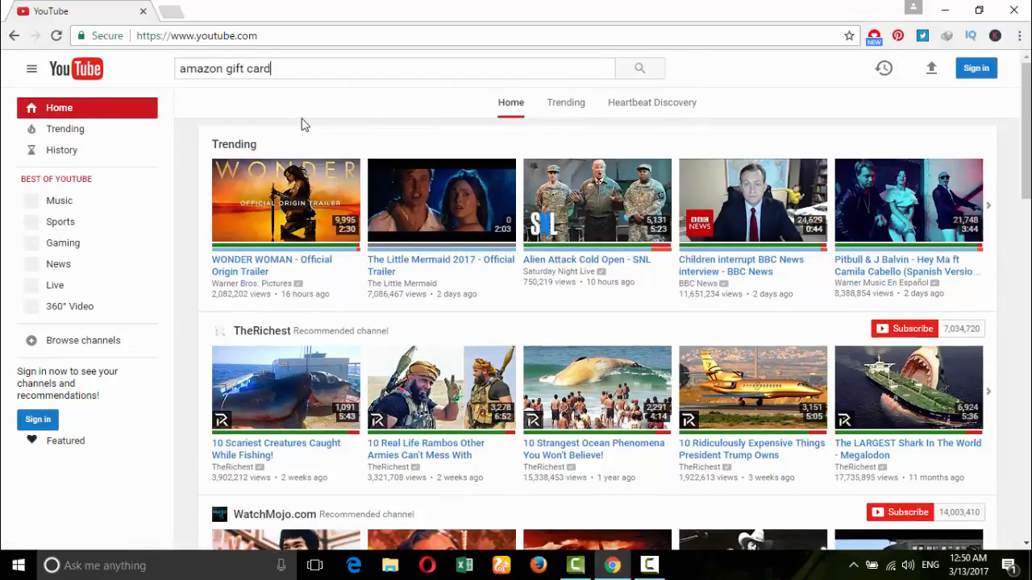
key("Return")
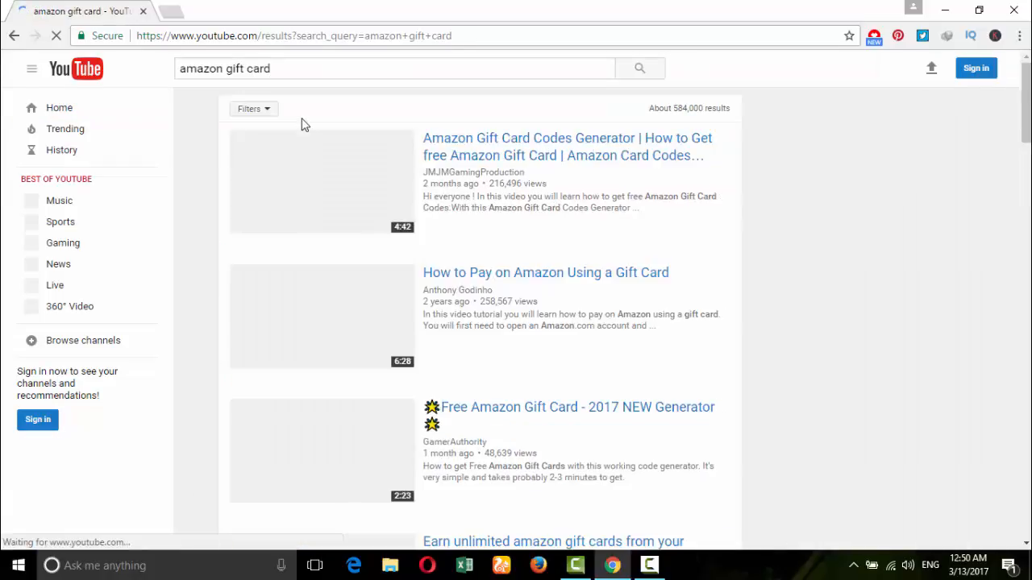
Look through the first page of YouTube results for a suitable free Amazon gift card video
scroll(307, 345, "down", 7)
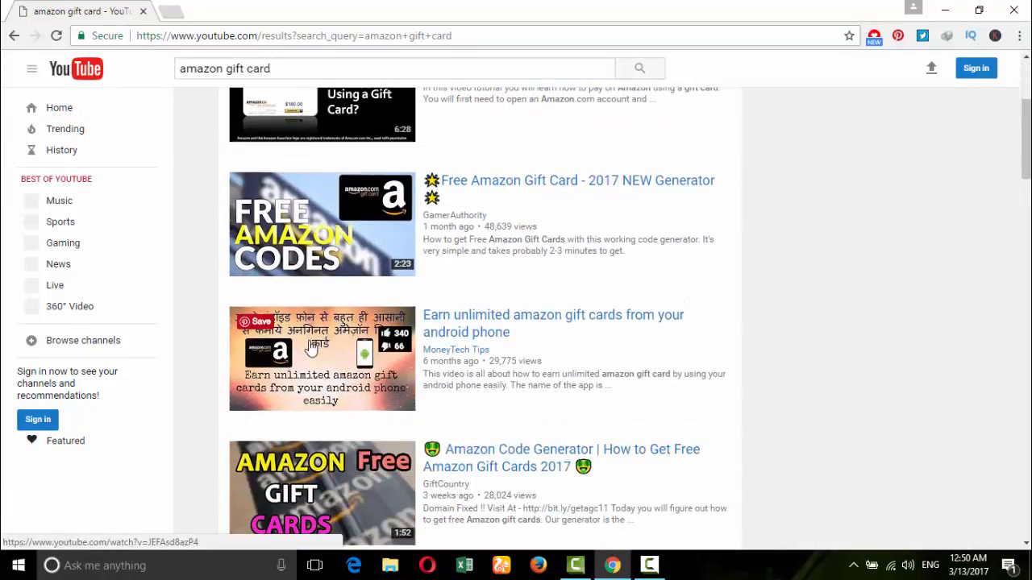
scroll(315, 353, "down", 1)
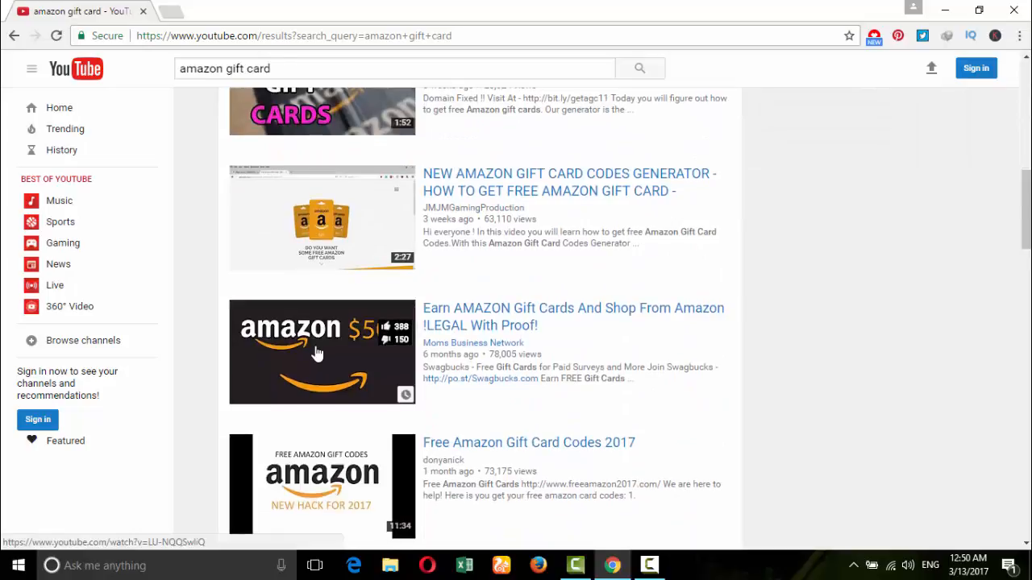
scroll(316, 355, "down", 2)
scroll(339, 344, "down", 2)
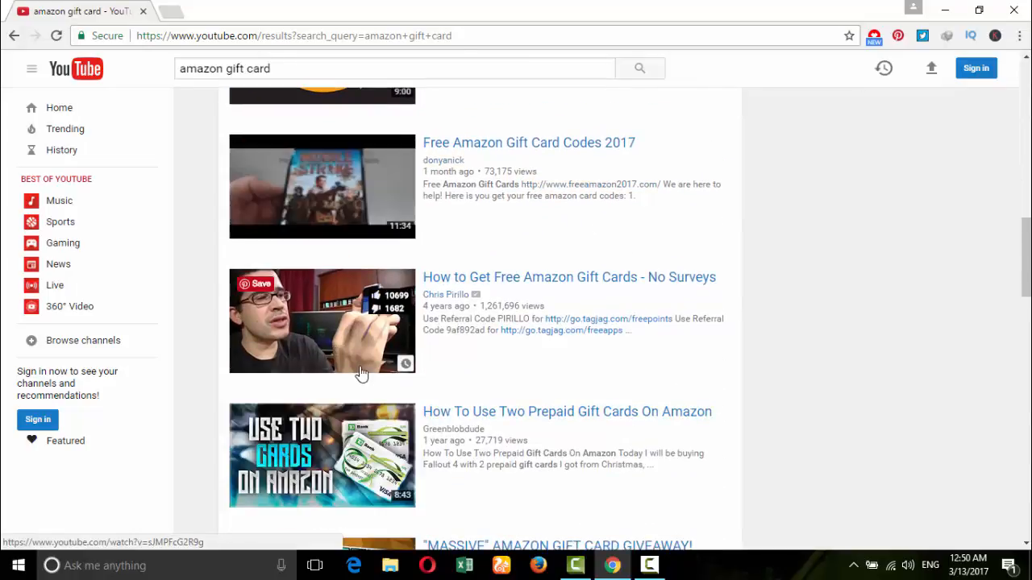
scroll(298, 450, "down", 1)
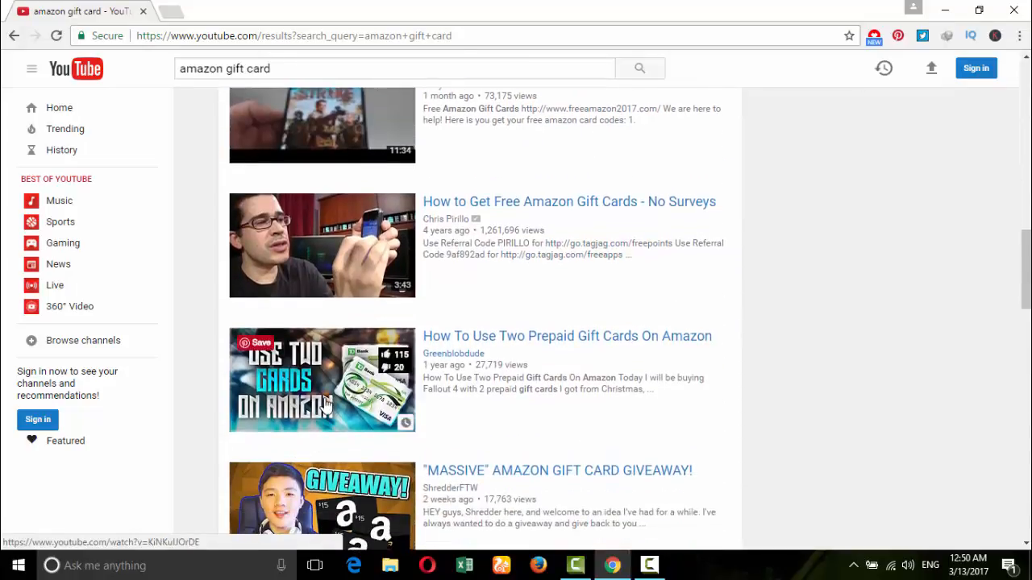
scroll(379, 375, "down", 2)
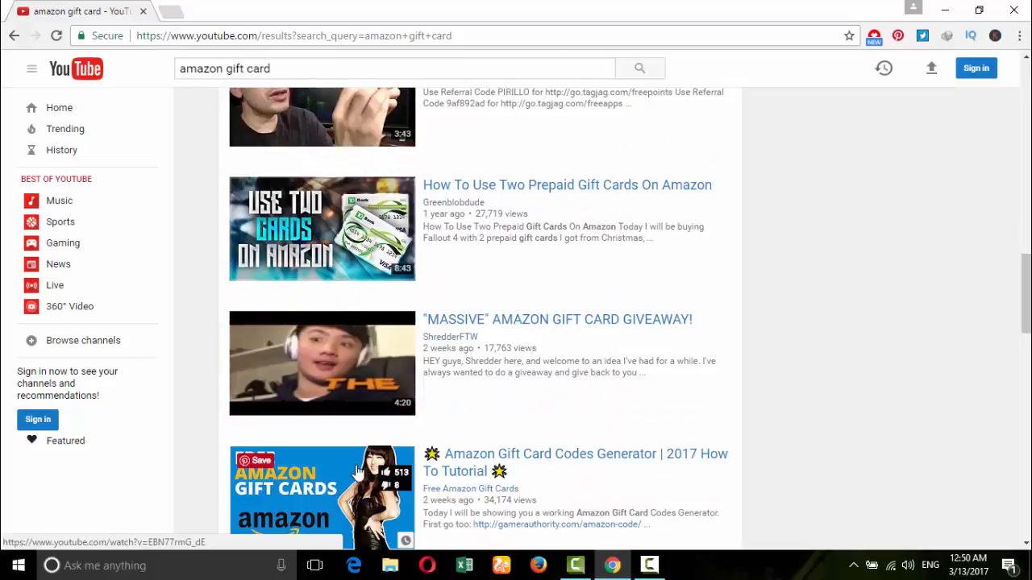
scroll(357, 472, "down", 2)
scroll(357, 471, "down", 2)
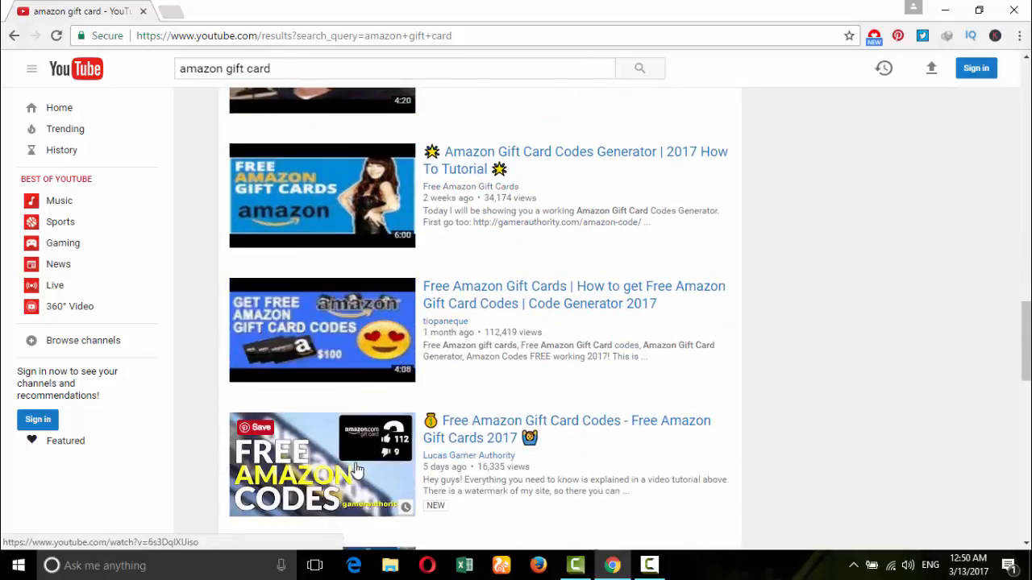
scroll(328, 437, "down", 3)
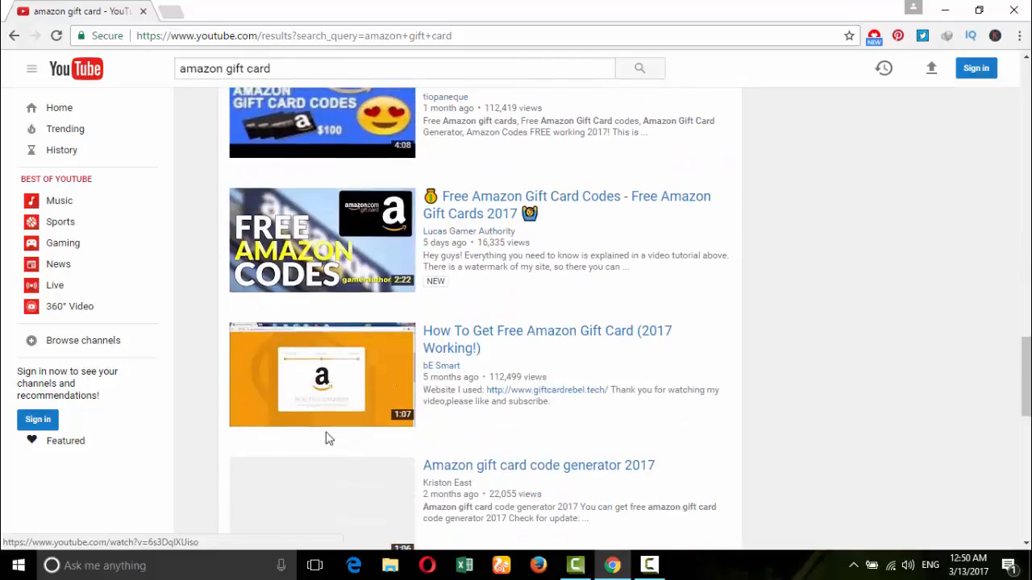
scroll(328, 435, "up", 2)
scroll(342, 434, "down", 1)
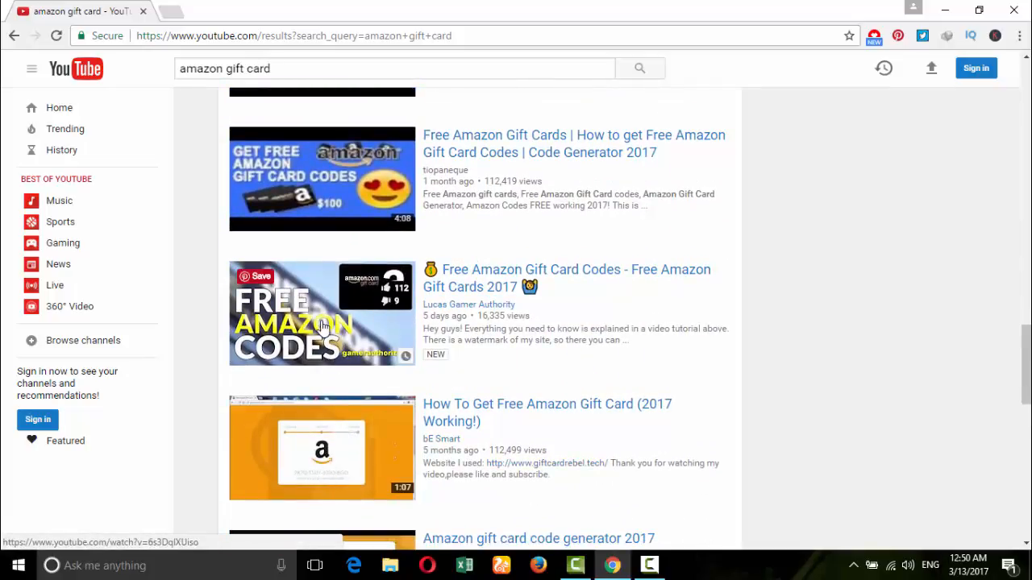
scroll(312, 406, "down", 5)
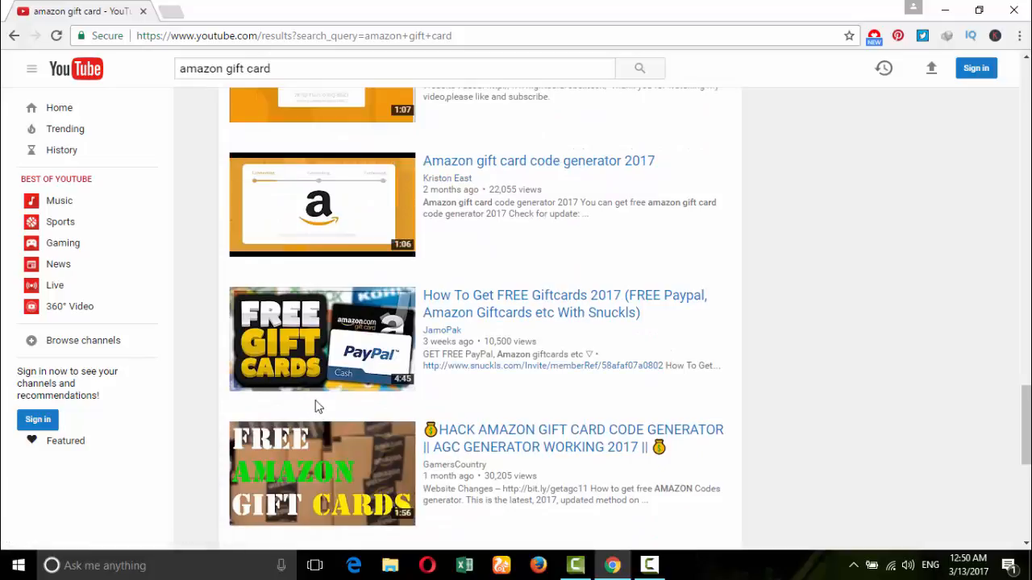
scroll(316, 404, "down", 2)
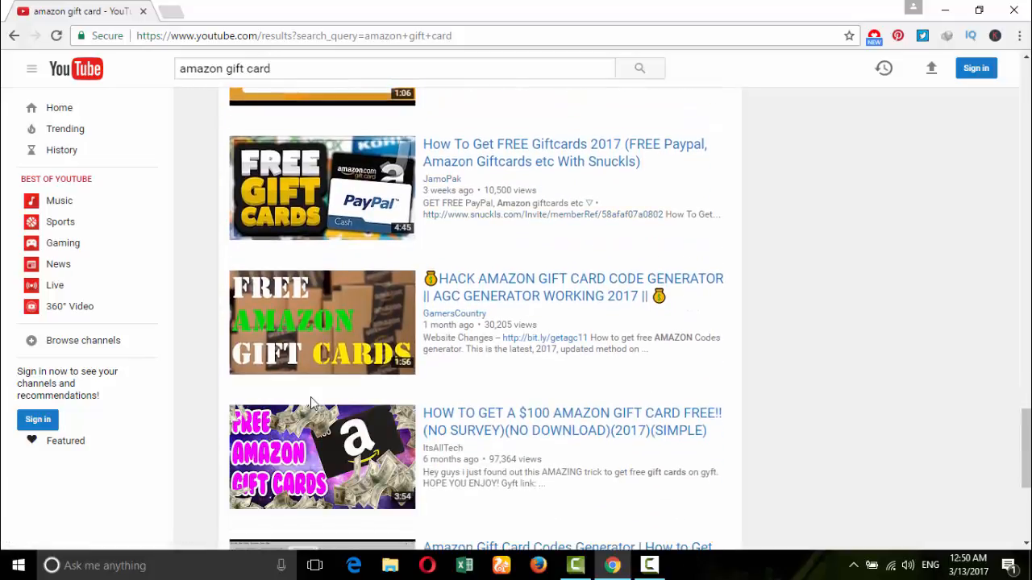
scroll(313, 403, "down", 3)
scroll(313, 404, "down", 1)
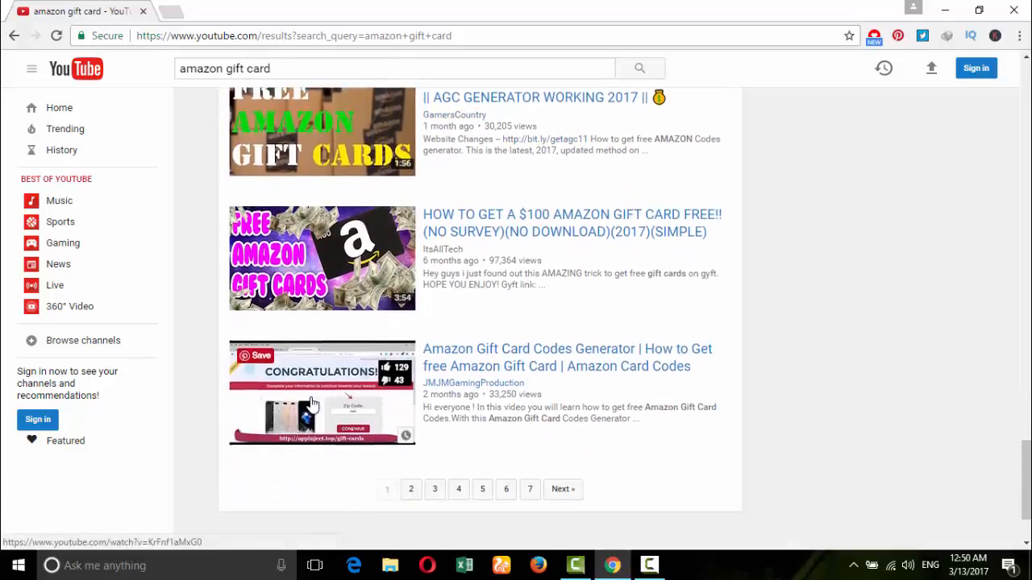
scroll(313, 403, "up", 1)
scroll(313, 405, "up", 7)
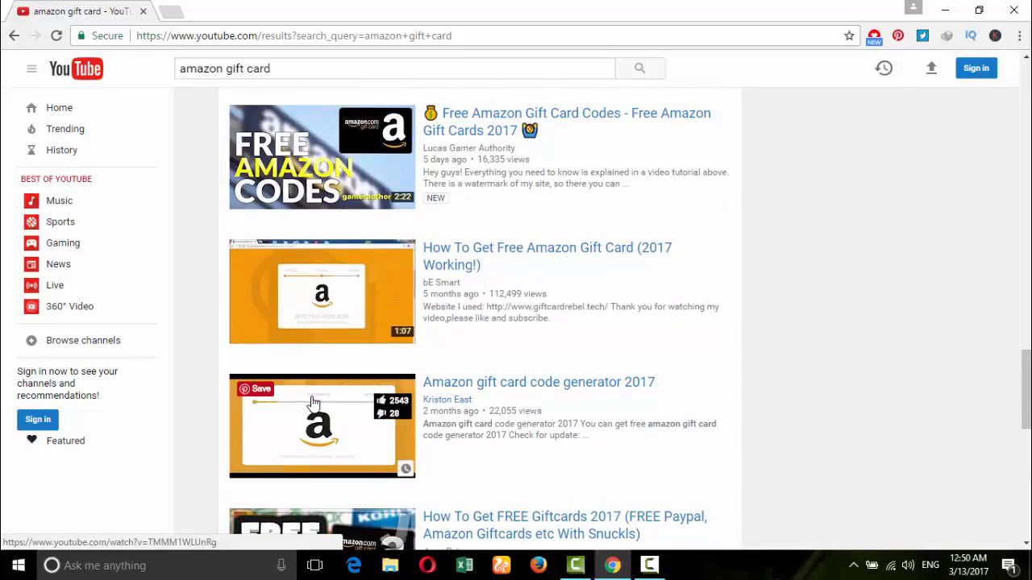
scroll(313, 403, "up", 1)
scroll(312, 403, "up", 2)
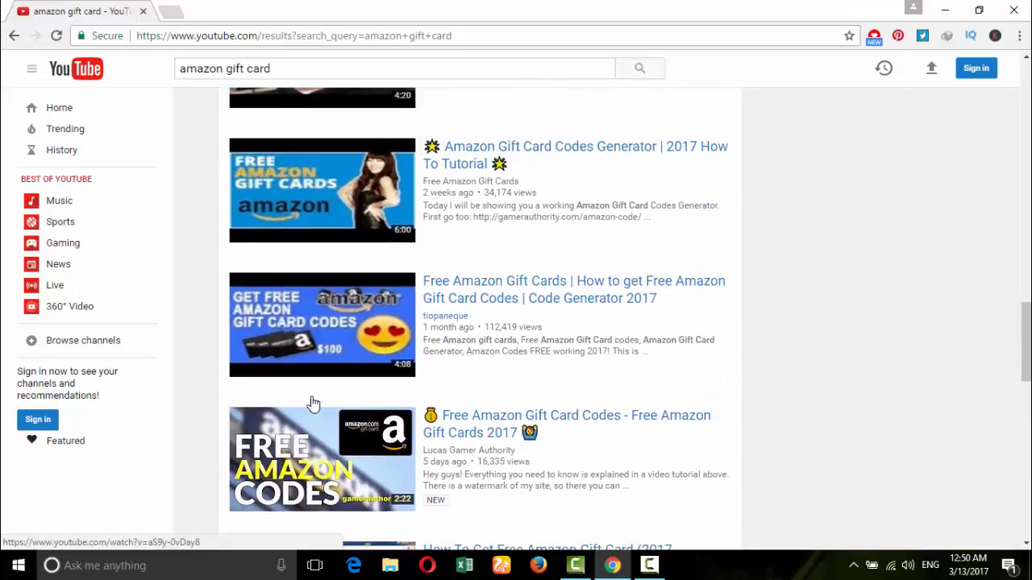
Open and pause the video "Free Amazon Gift Cards | How to get Free Amazon Gift Card Codes", and choose its 720p HD MP4 download
left_click(321, 331)
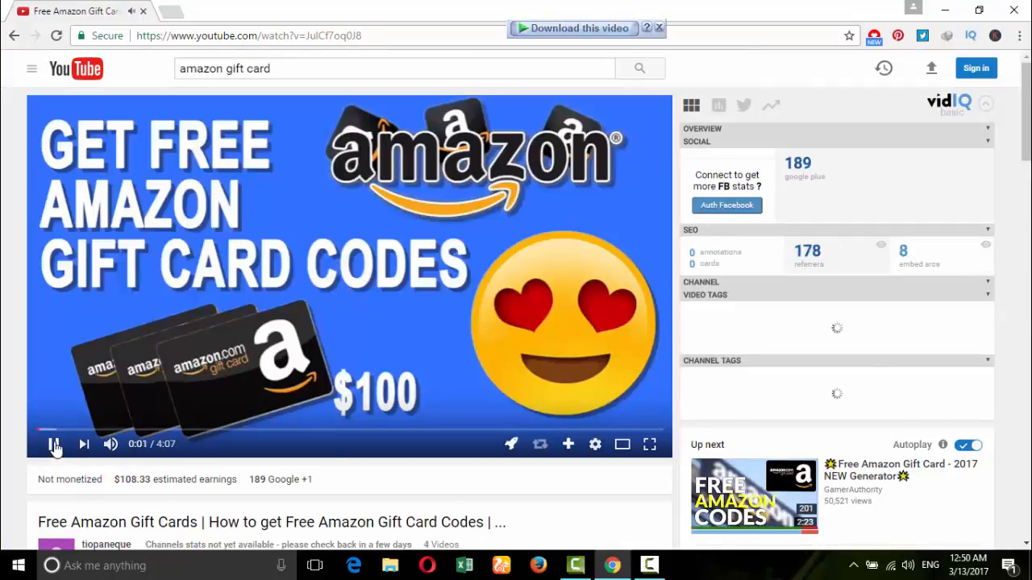
left_click(54, 446)
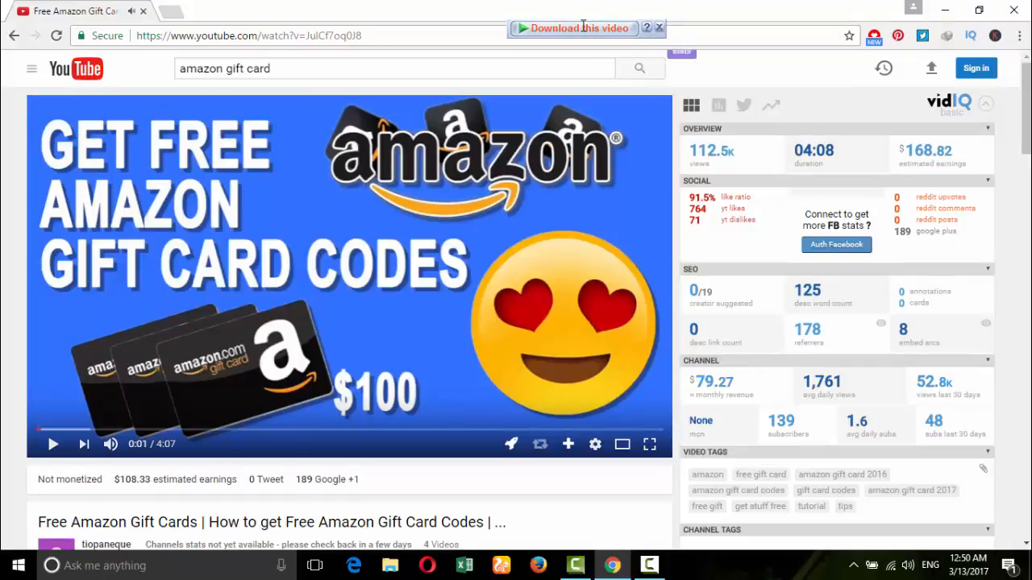
left_click(595, 29)
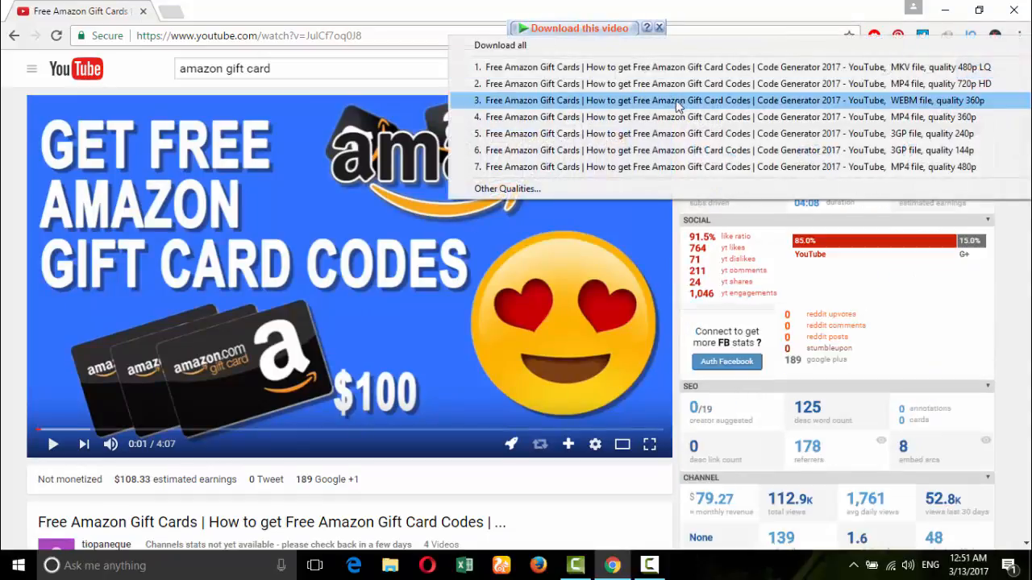
left_click(686, 86)
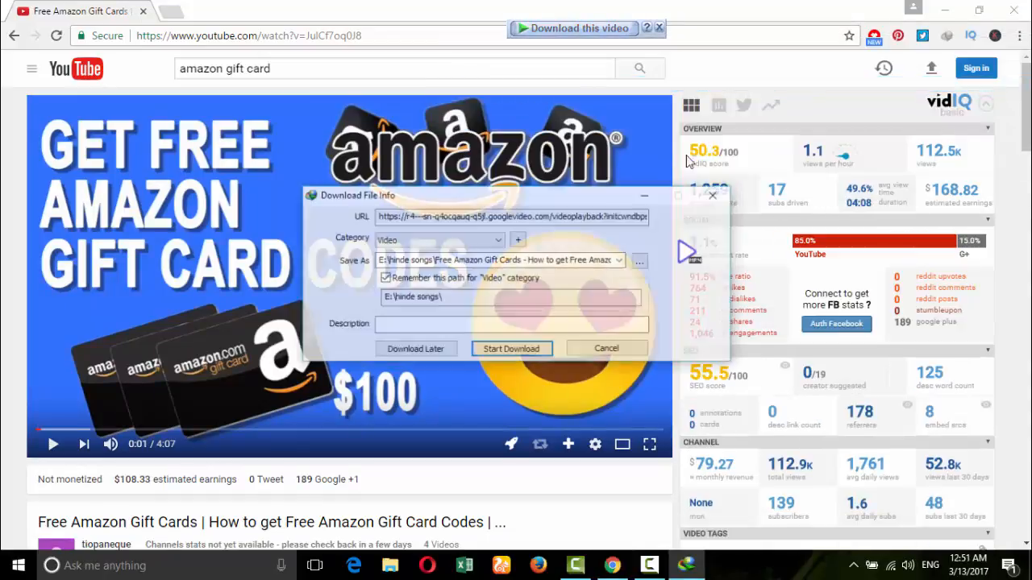
Create a folder named "new video" on the Desktop and open it as the download's save location
left_click(642, 263)
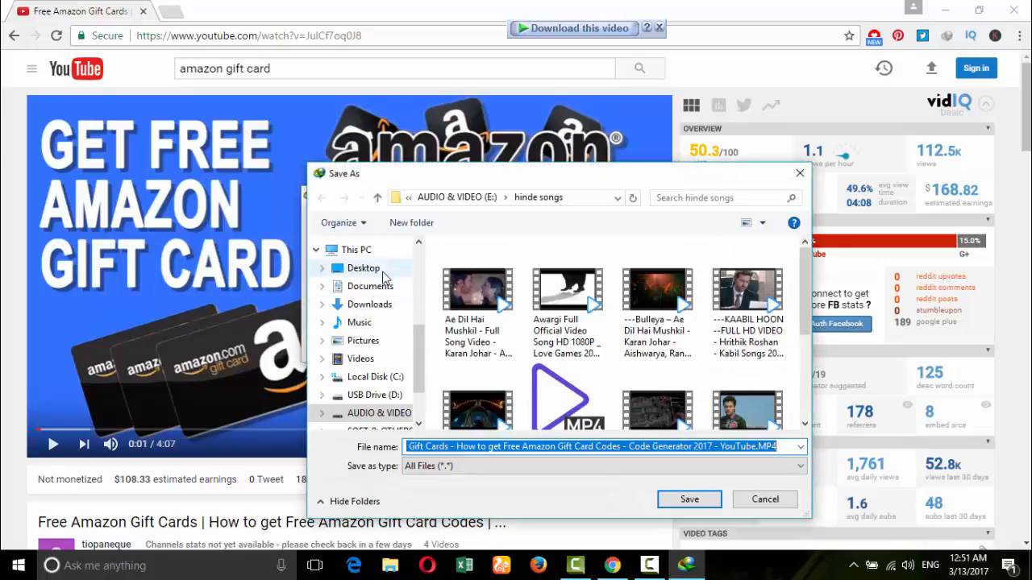
left_click(382, 275)
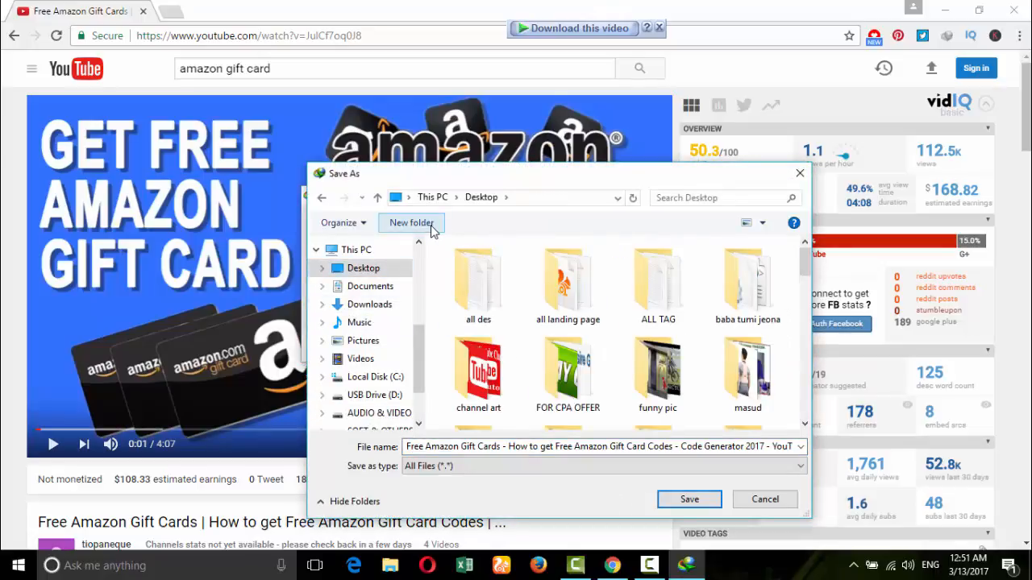
left_click(431, 226)
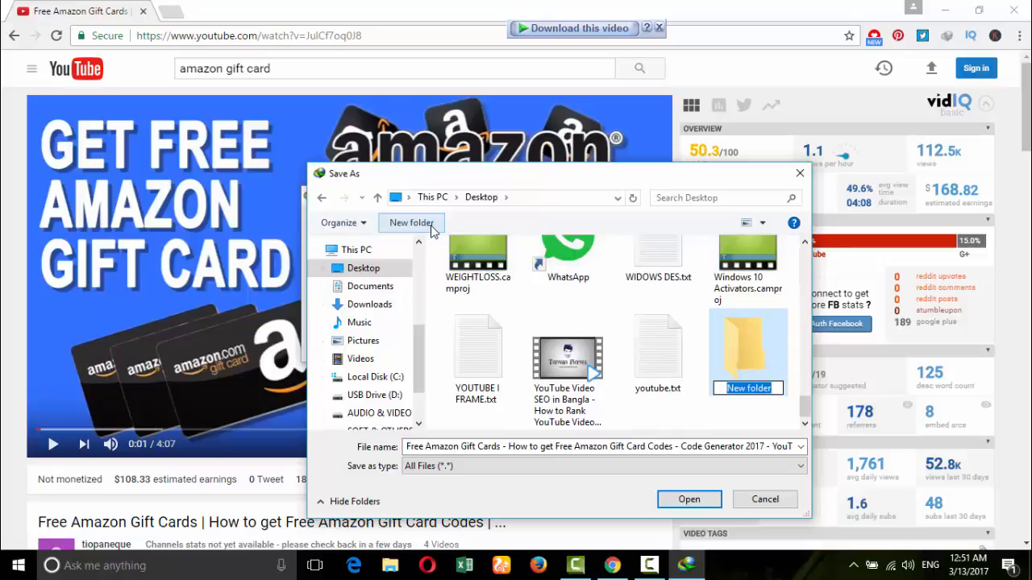
type("new v")
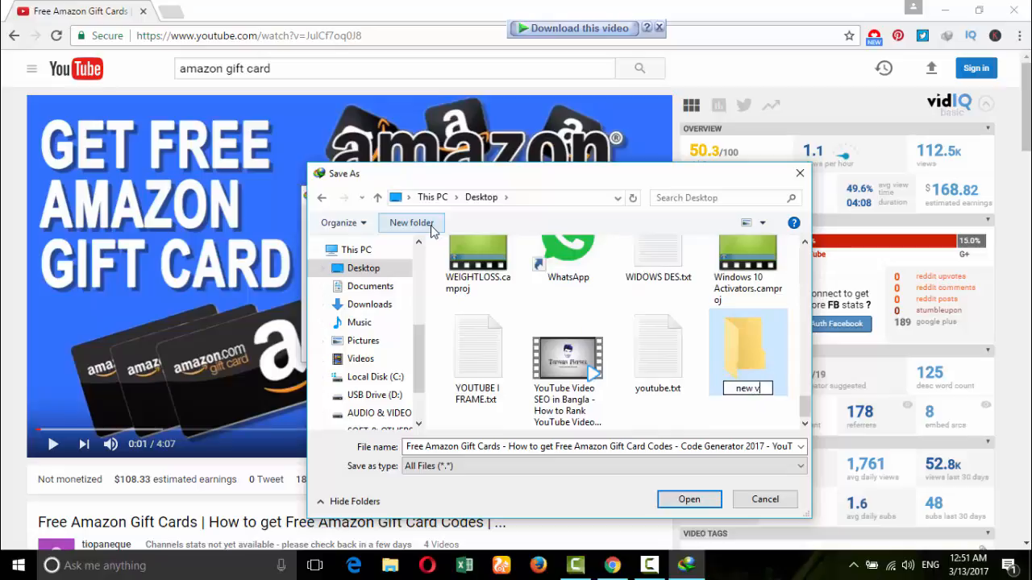
type("ideo")
key("Return")
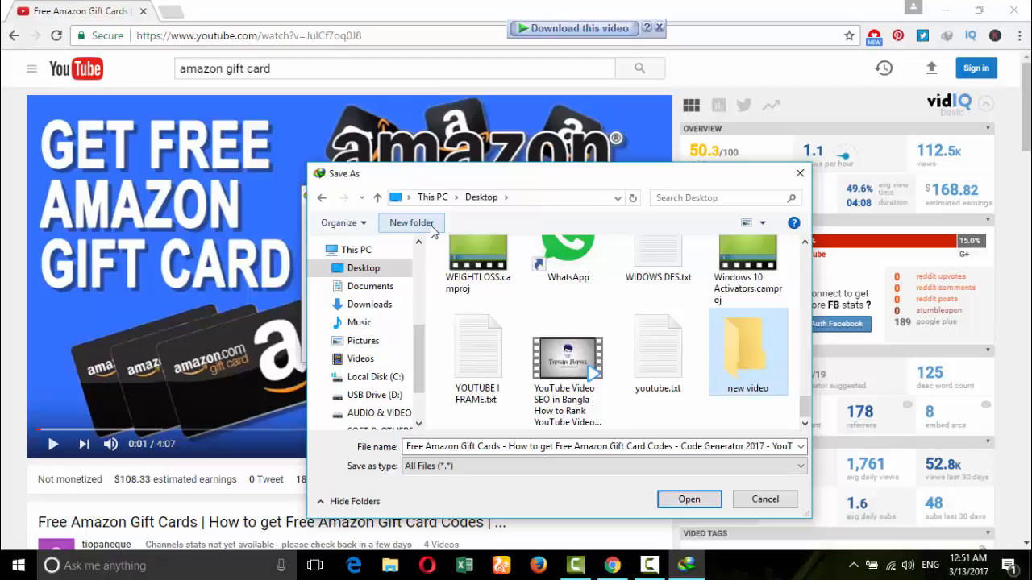
key("Return")
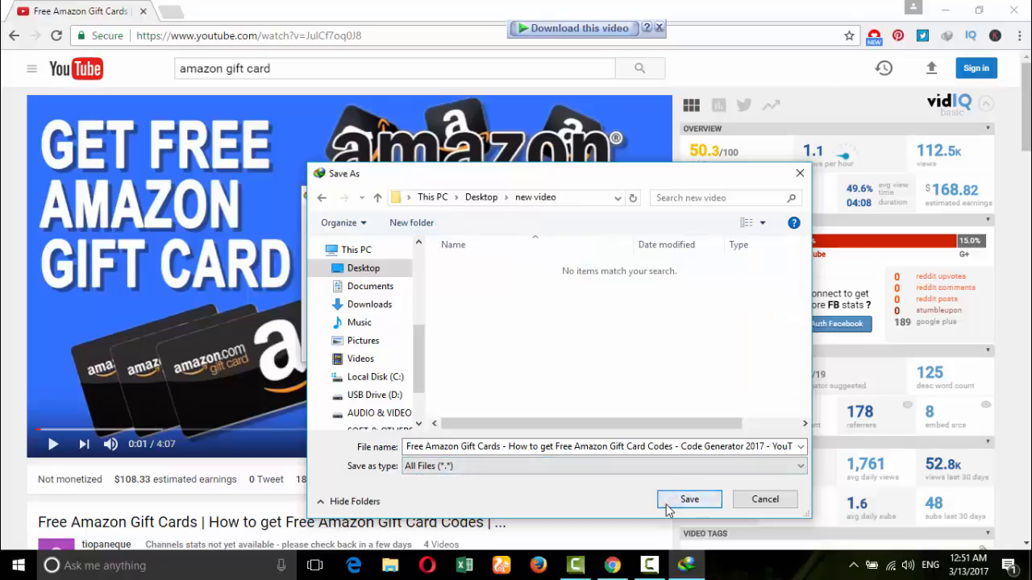
Confirm the save location and start the video download, minimizing its progress window
left_click(670, 497)
left_click(508, 356)
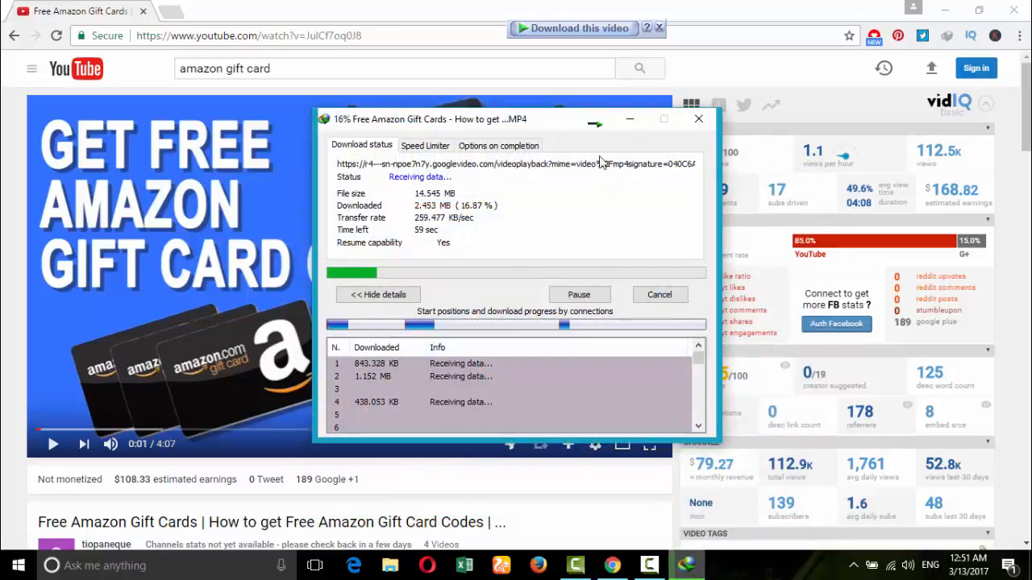
left_click(629, 126)
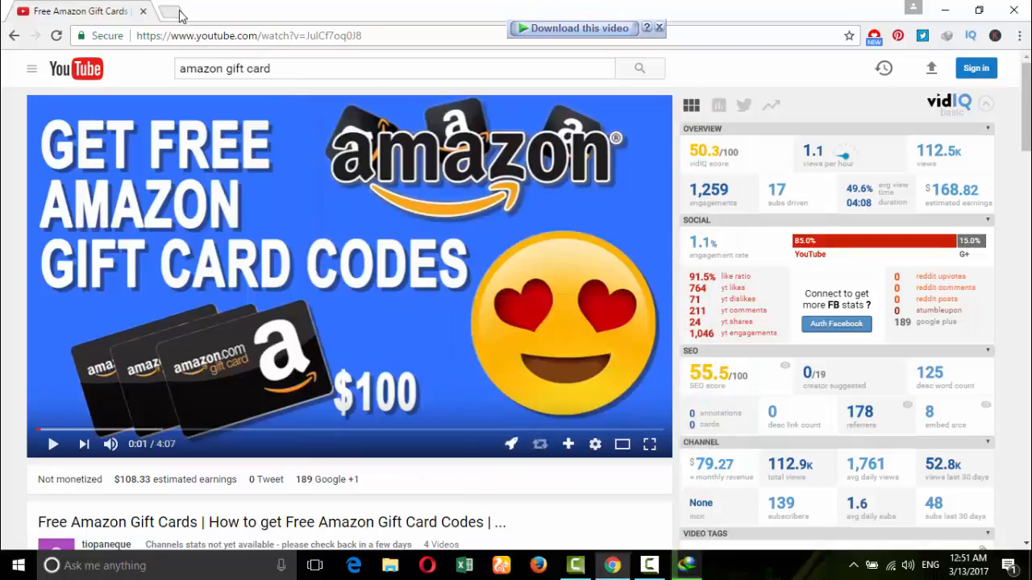
Open Google in a new tab and search its images for "amazon gift card"
left_click(180, 14)
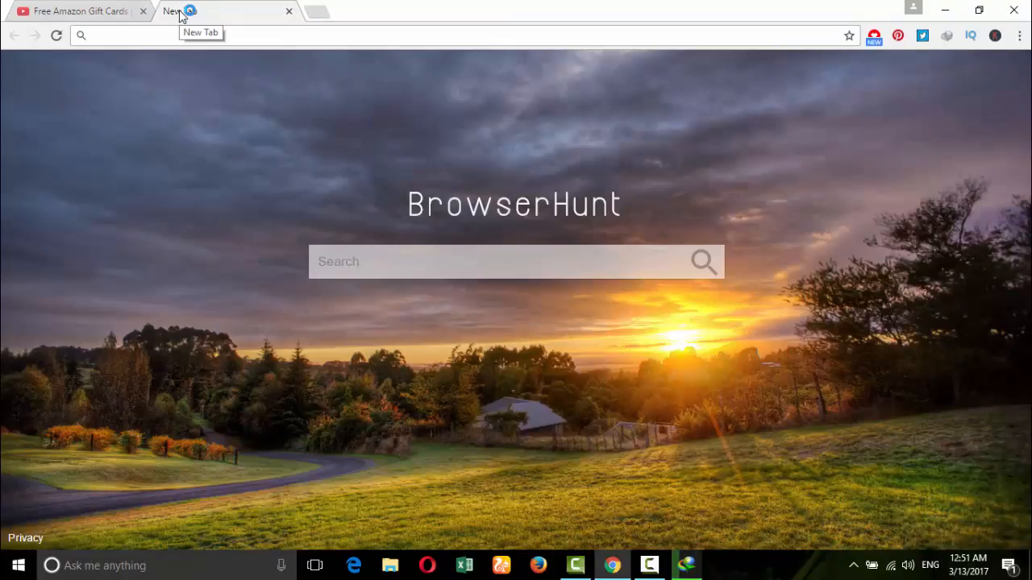
type("google")
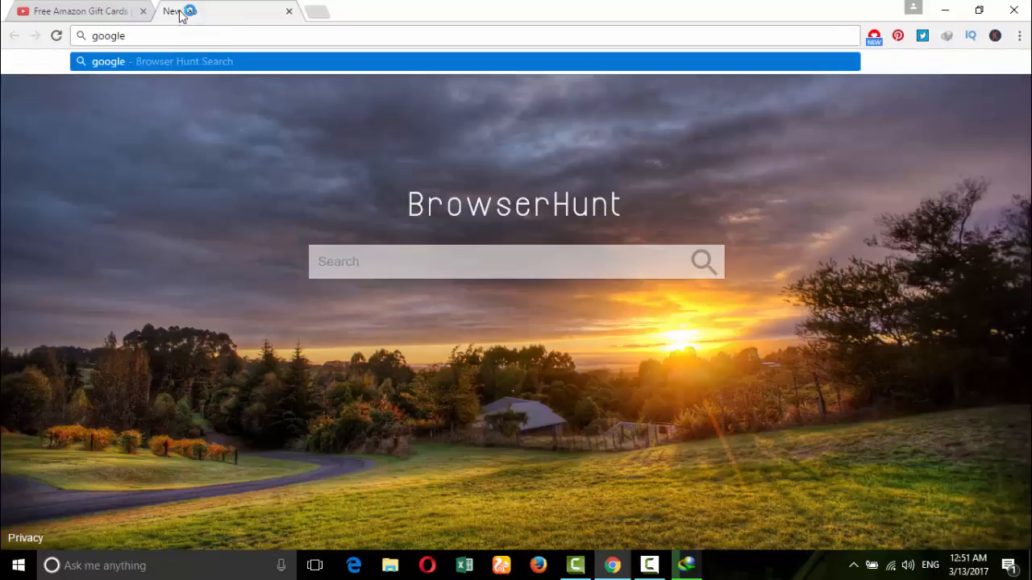
key("ctrl+Return")
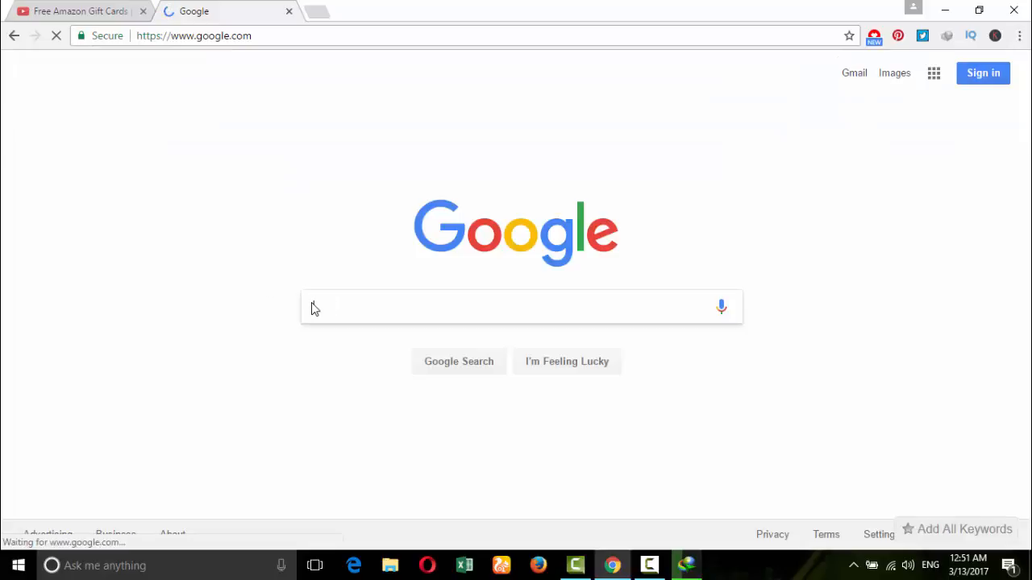
type("amaz")
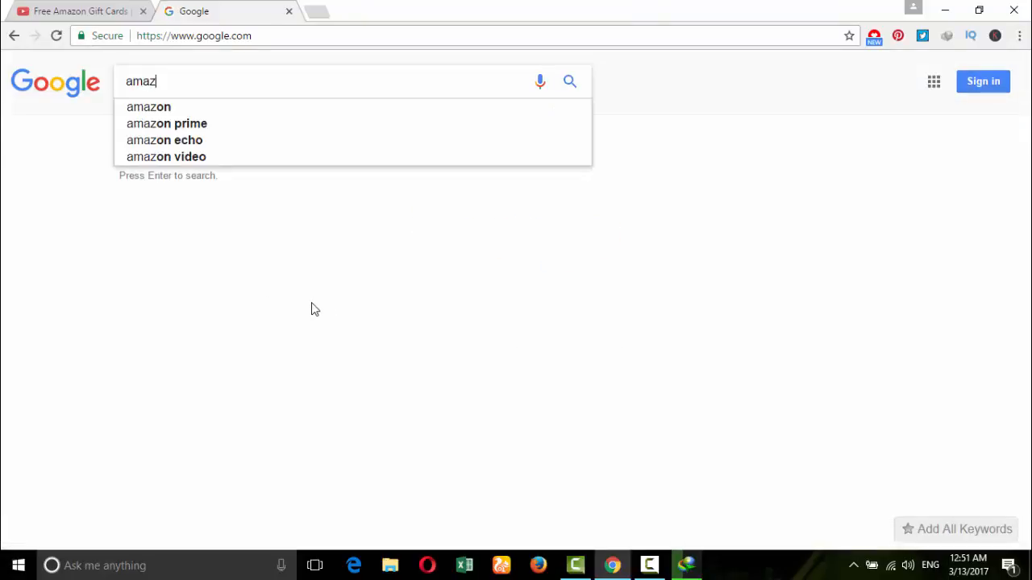
type("on gift c")
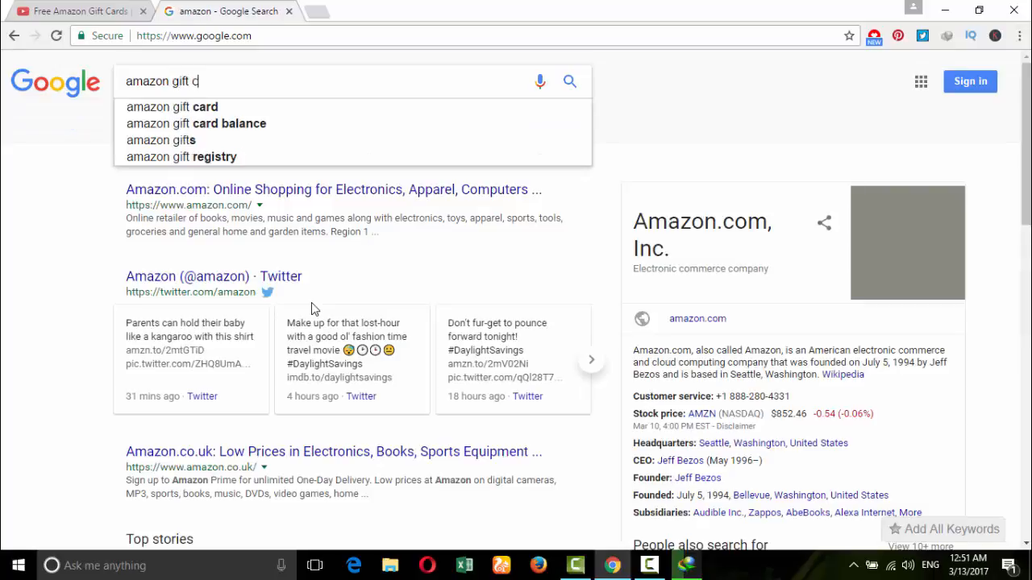
type("ard")
key("Return")
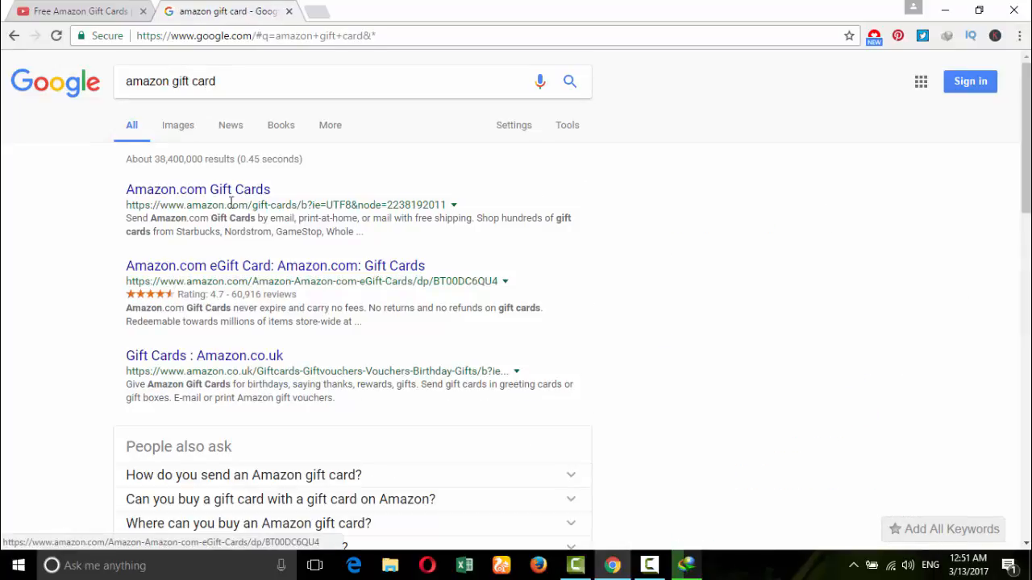
left_click(179, 127)
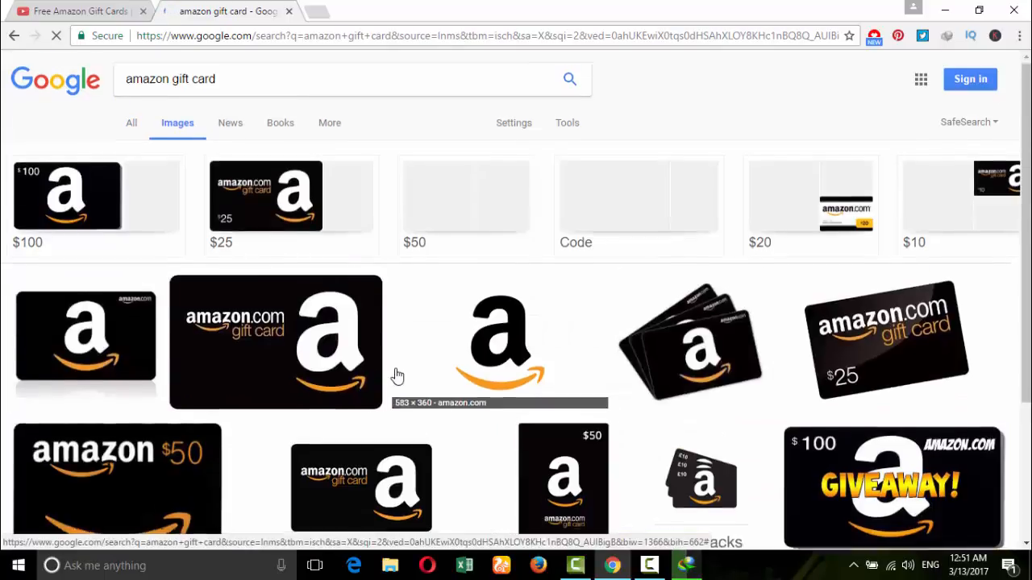
Open the preview of the white Amazon.com eGift Card image with the black "a" logo from the image results
scroll(501, 302, "down", 1)
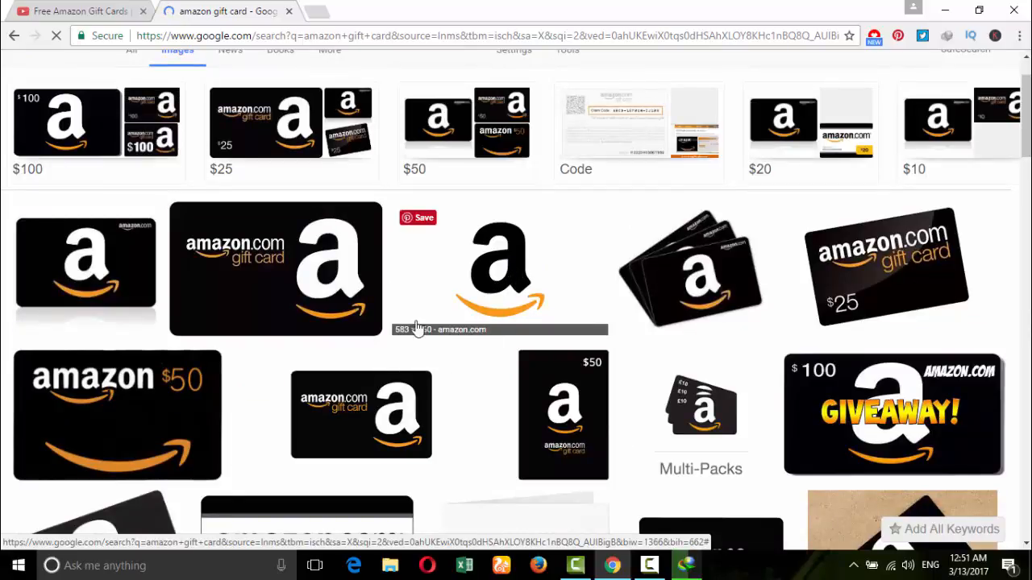
scroll(499, 314, "down", 3)
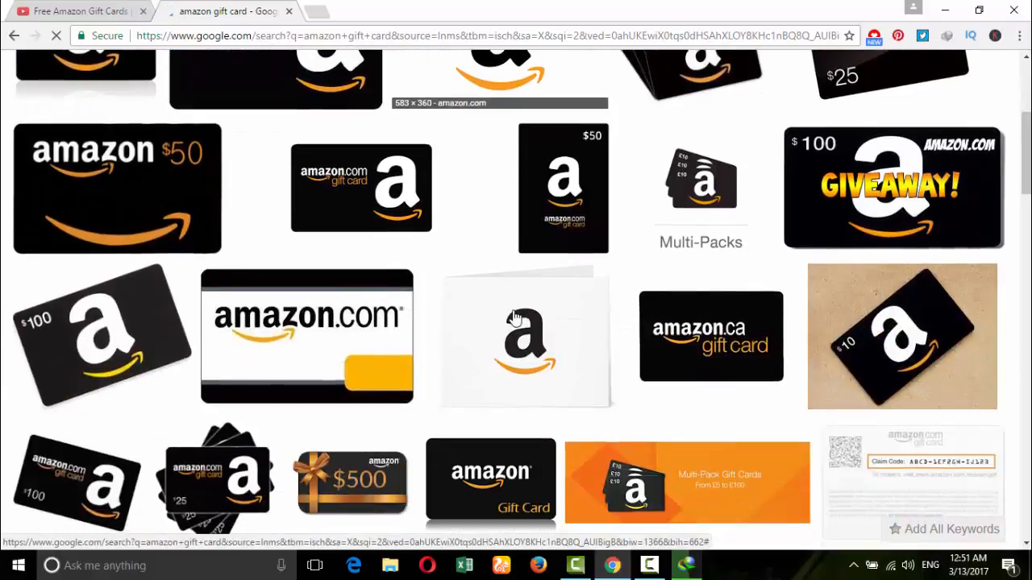
left_click(488, 416)
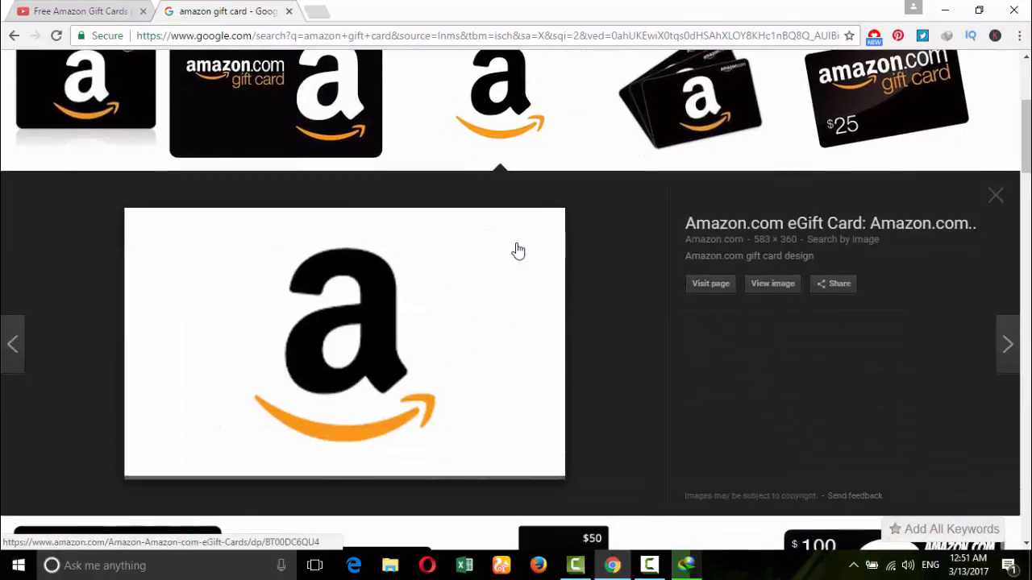
Save the previewed Amazon logo image as a PNG in the "new video" folder on the Desktop
right_click(362, 342)
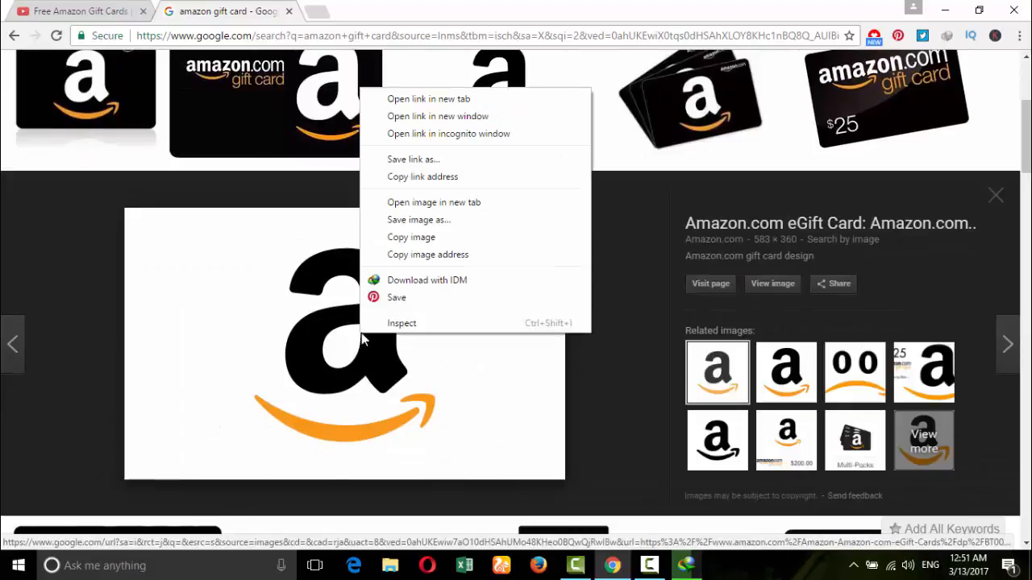
left_click(457, 236)
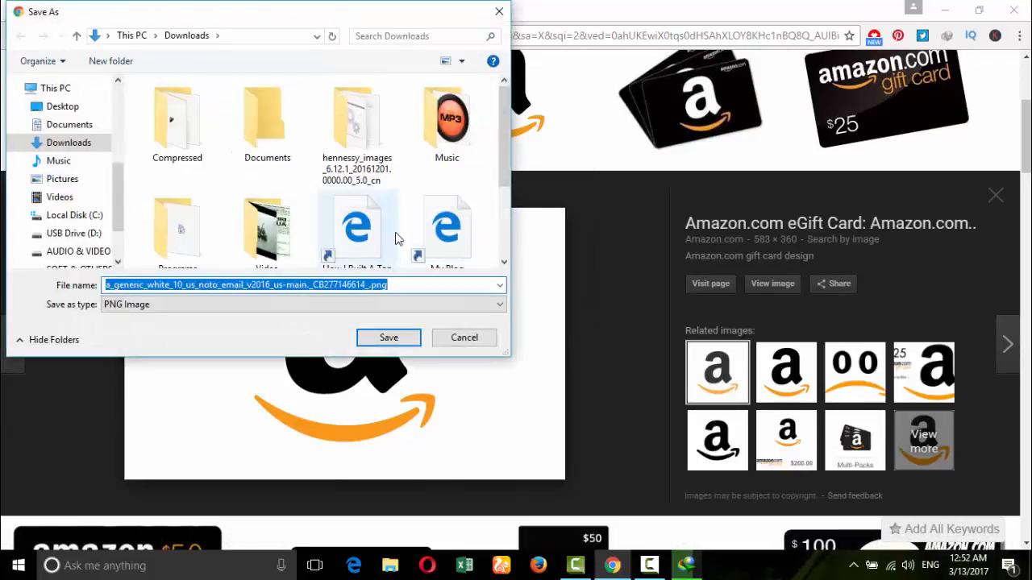
left_click(65, 106)
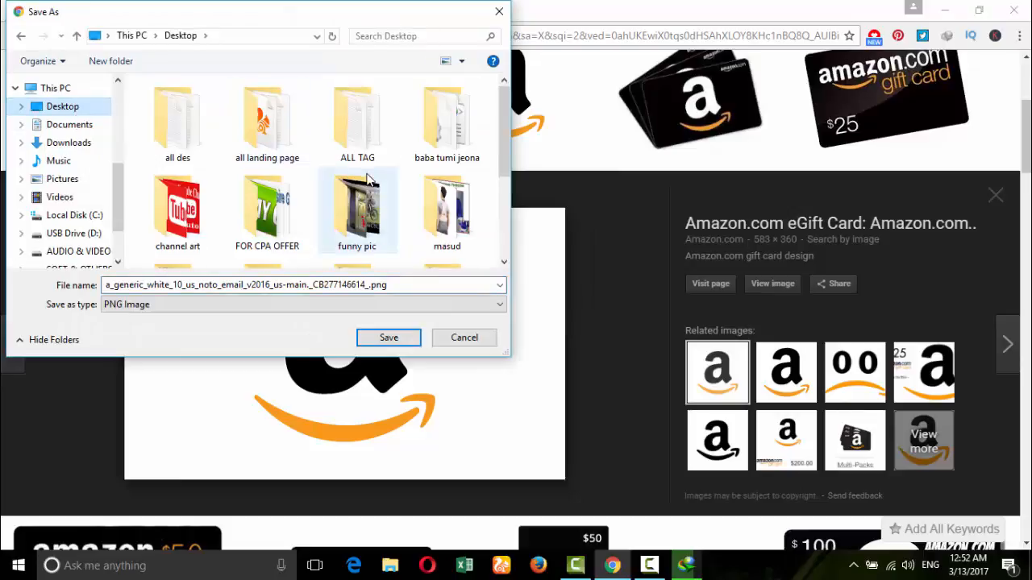
scroll(363, 193, "down", 3)
double_click(261, 141)
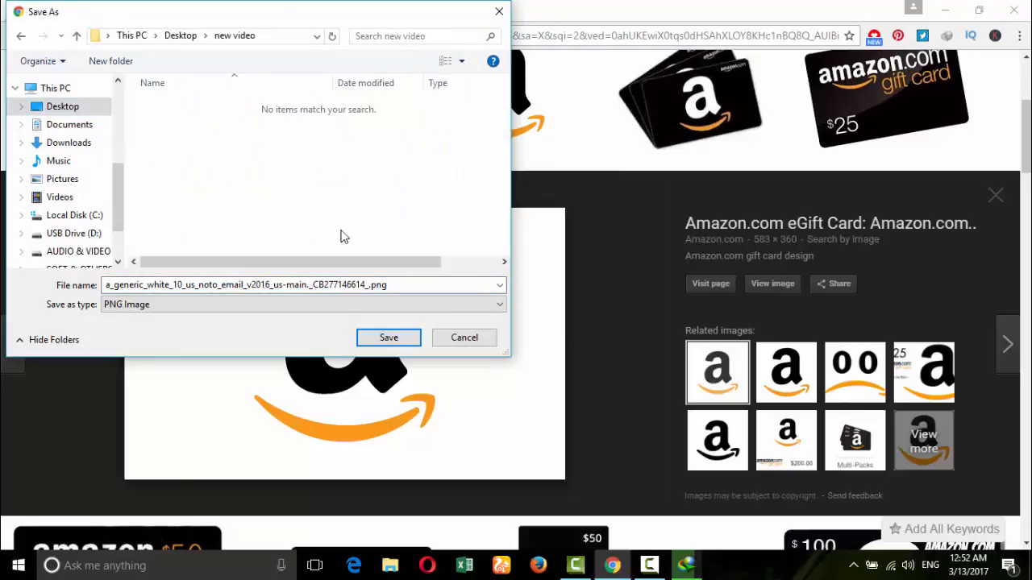
left_click(388, 338)
scroll(181, 55, "up", 3)
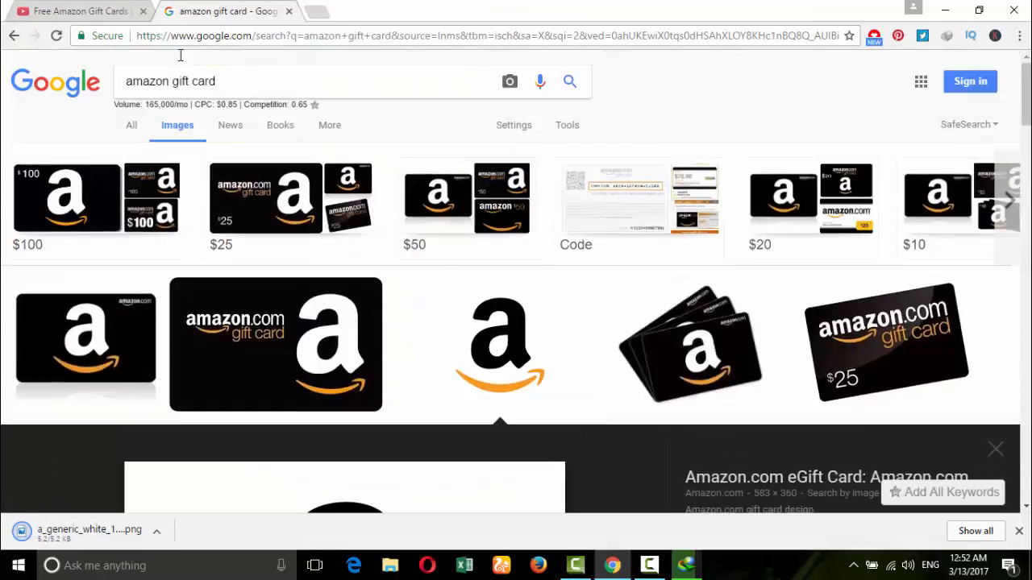
Return to the open YouTube page and search it for "ncs"
key("ctrl+Tab")
left_click(299, 75)
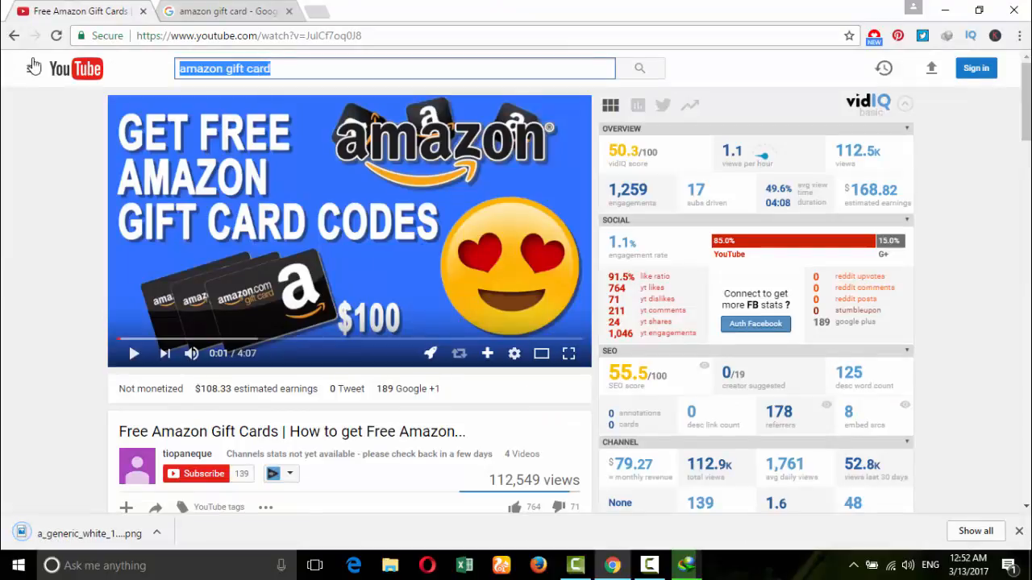
type("ncs")
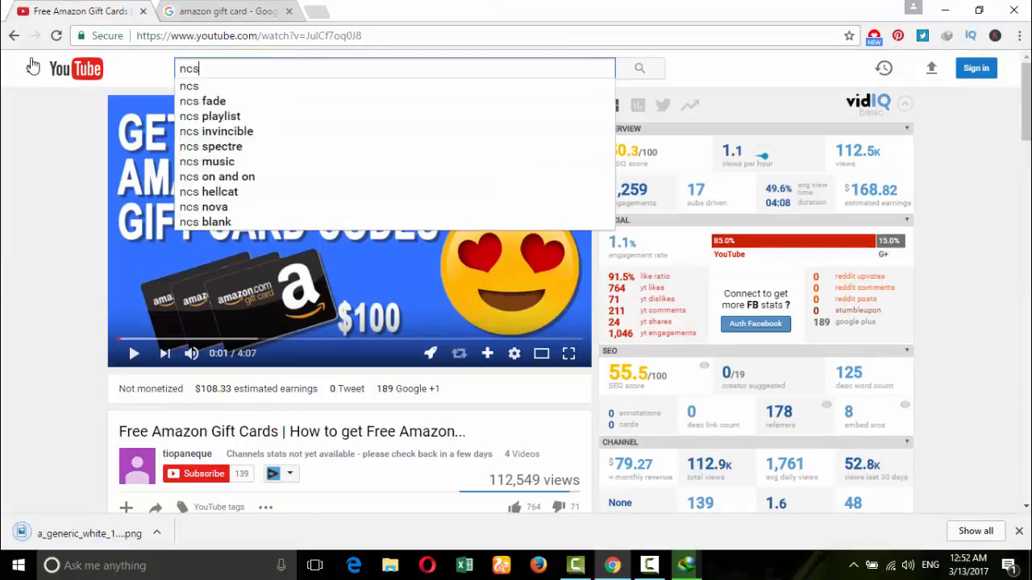
key("Return")
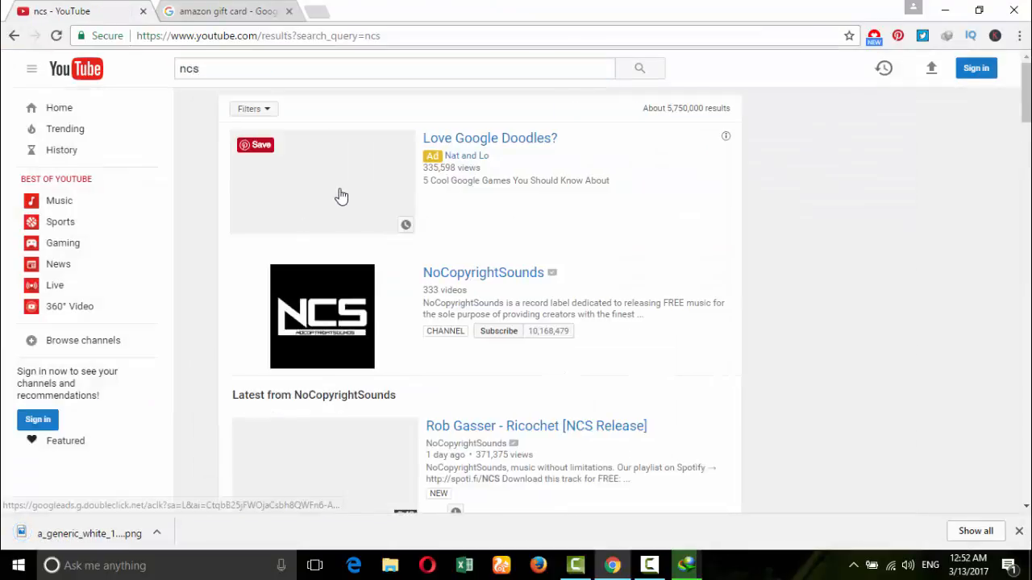
Open the video "Elektronomia - Limitless [NCS Release]" from the search results and pause it
scroll(484, 342, "down", 2)
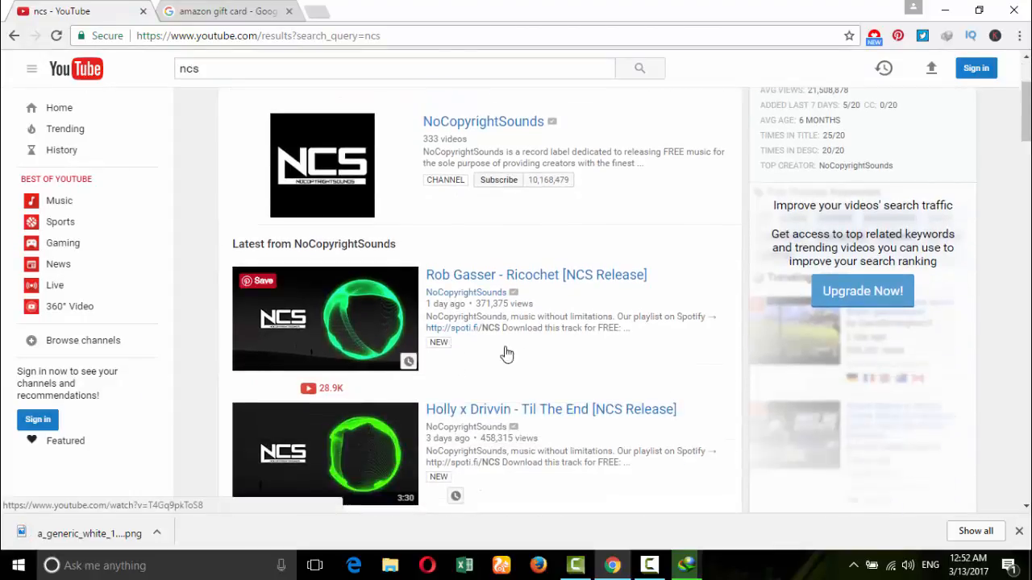
scroll(532, 415, "down", 2)
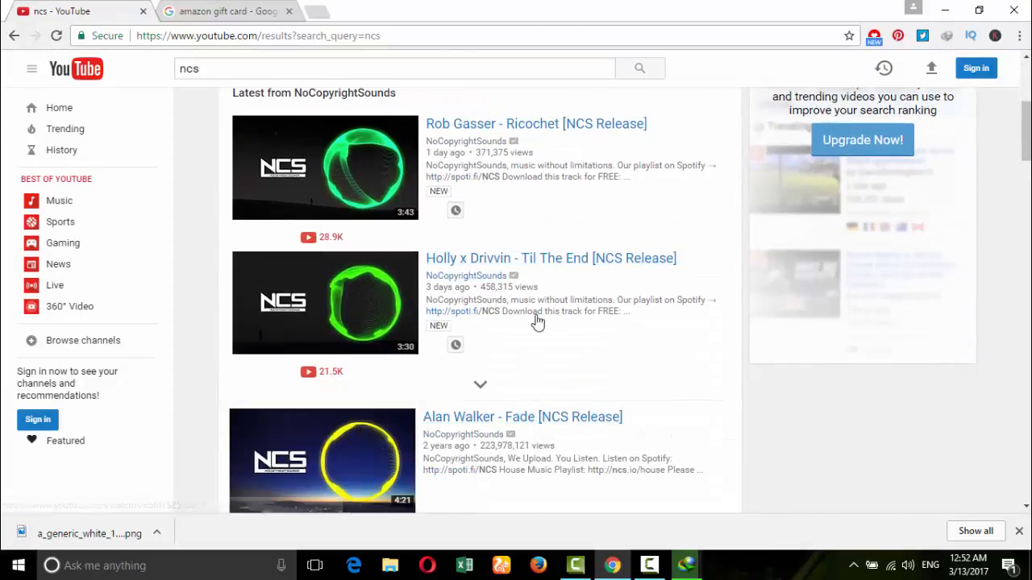
scroll(509, 375, "down", 2)
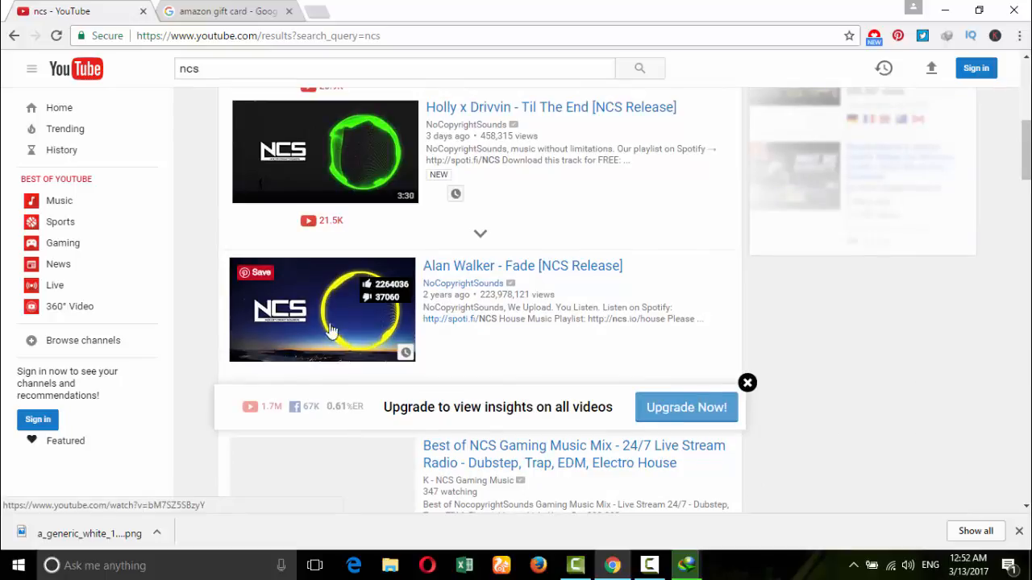
scroll(335, 332, "down", 2)
scroll(528, 378, "down", 2)
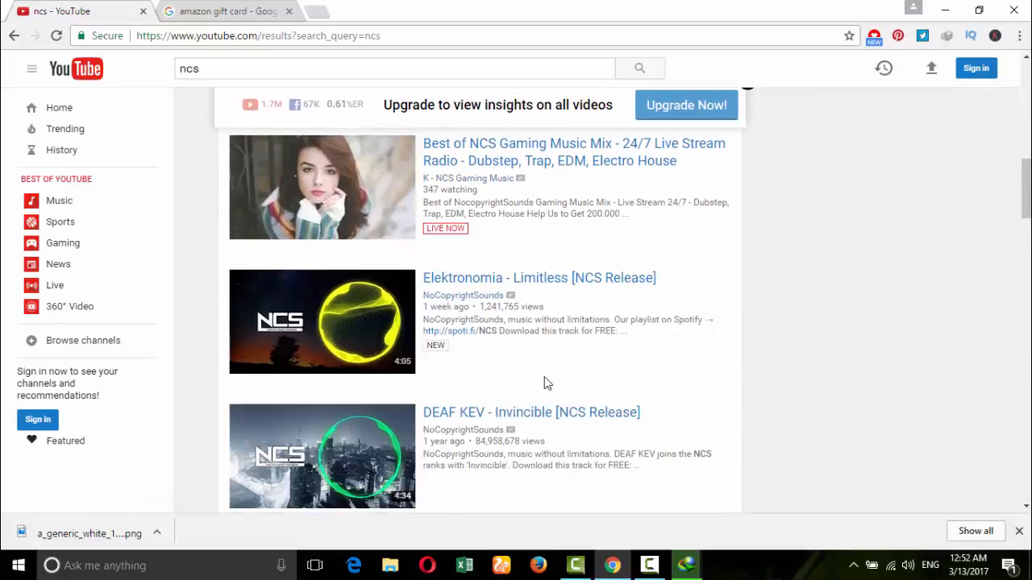
left_click(339, 327)
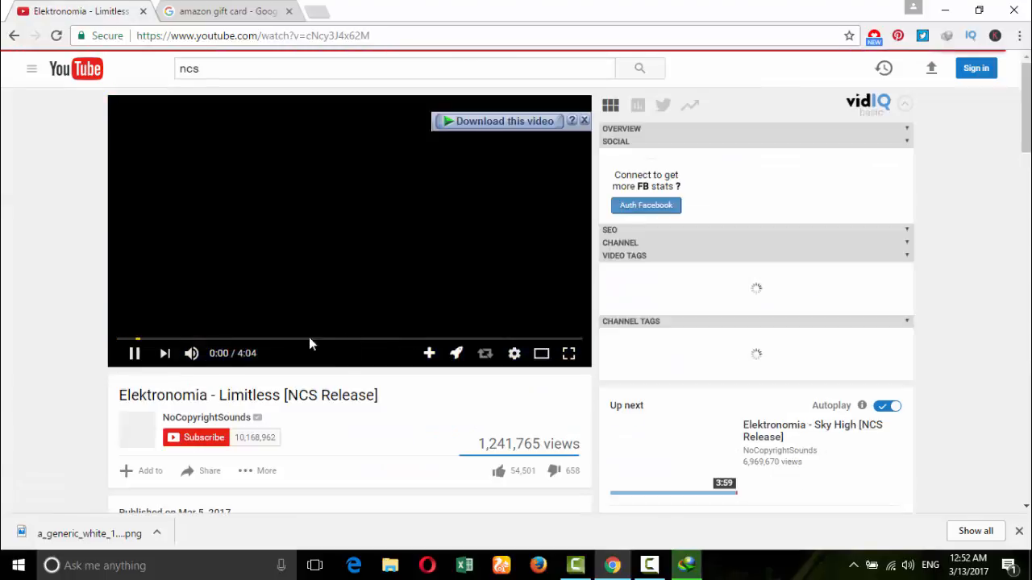
left_click(133, 355)
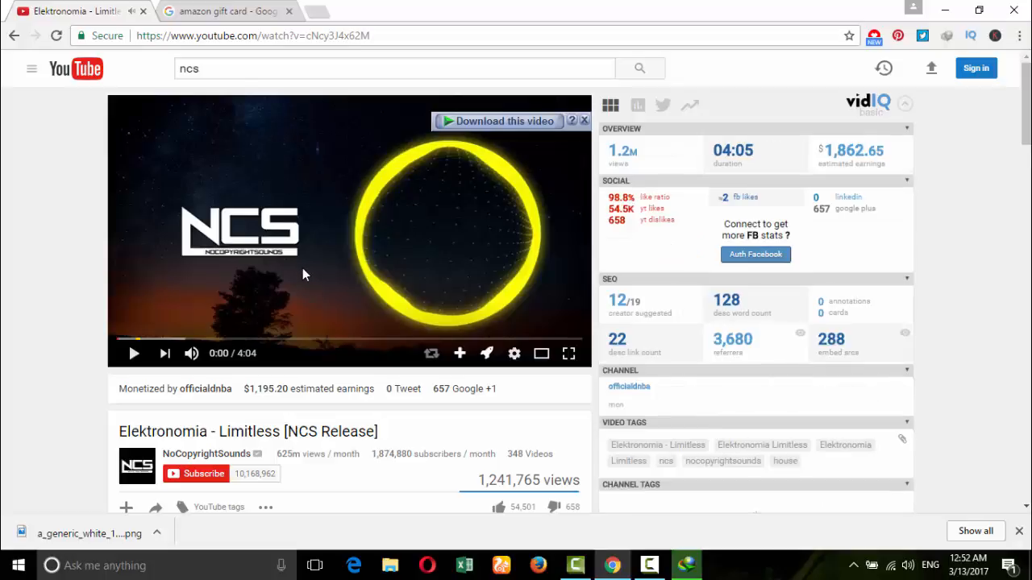
Search Google for "youtube2" in a new tab and open the "YouTube to mp3" converter site at youtube2mp3.cc
left_click(323, 13)
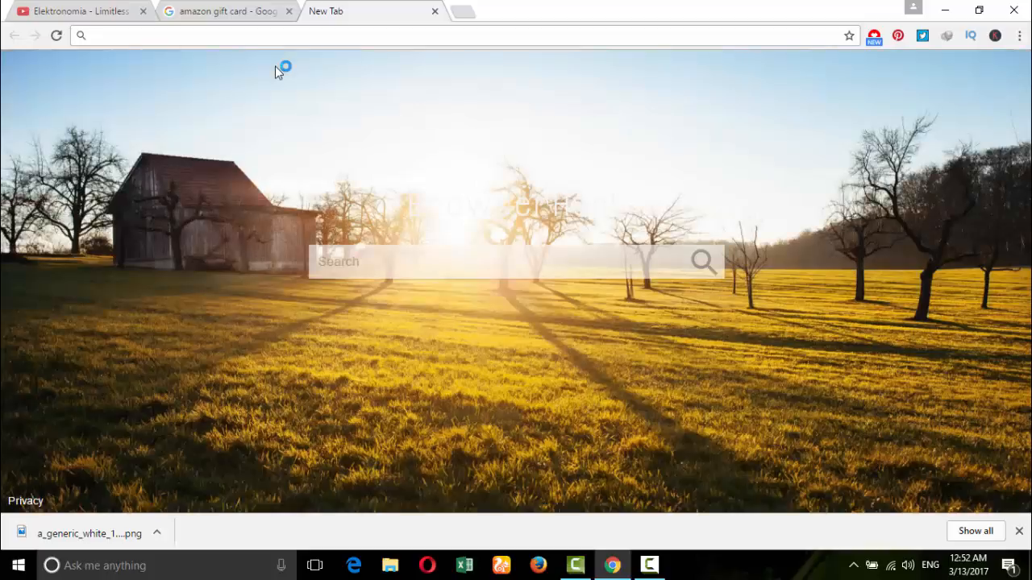
type("google")
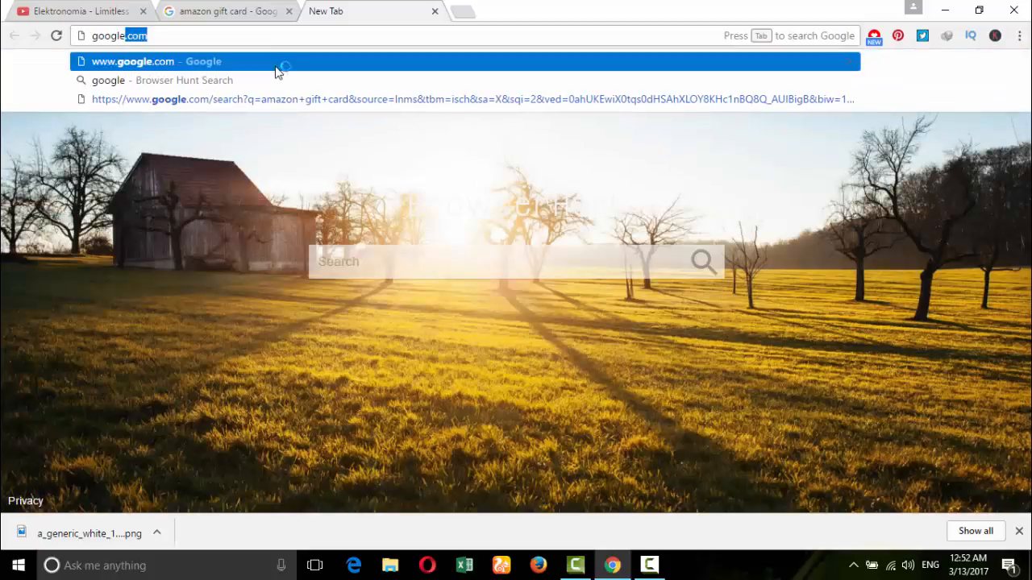
key("Return")
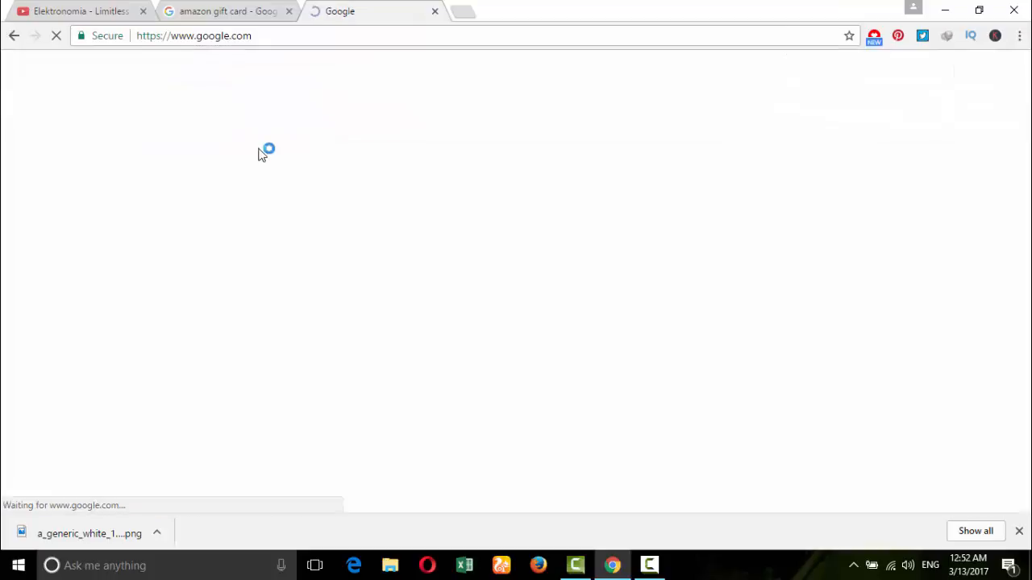
type("youtu")
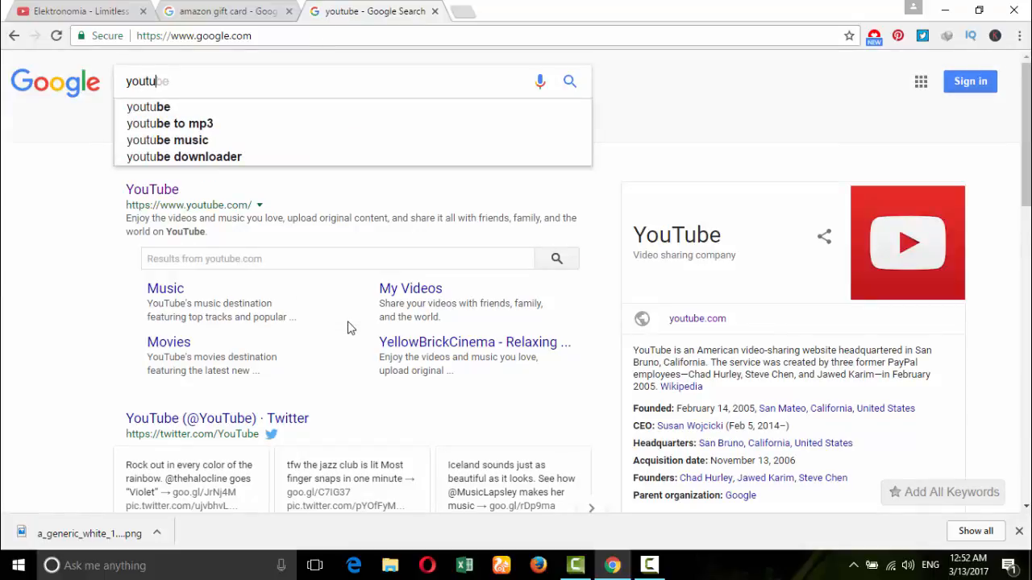
type("b")
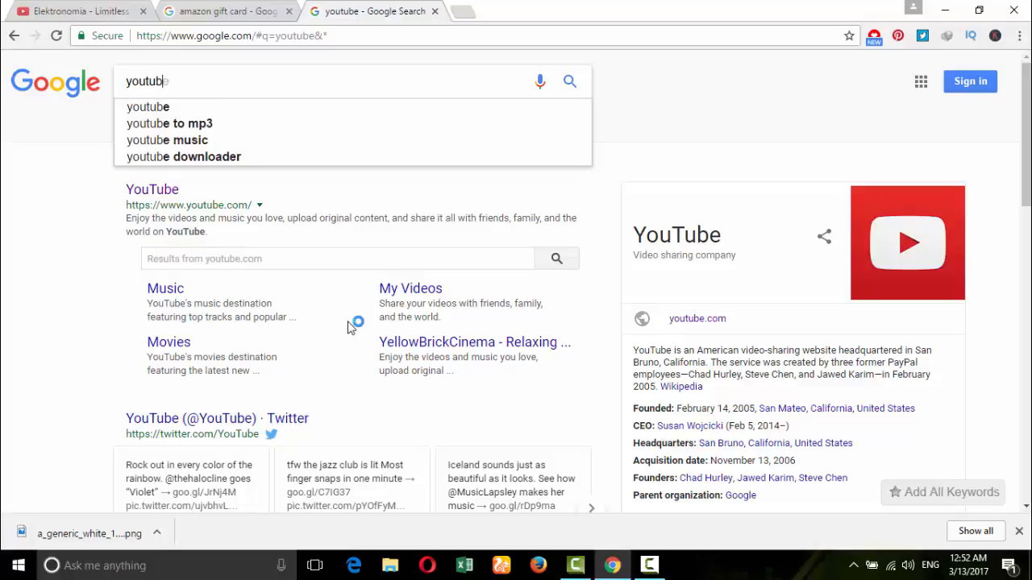
type("e2")
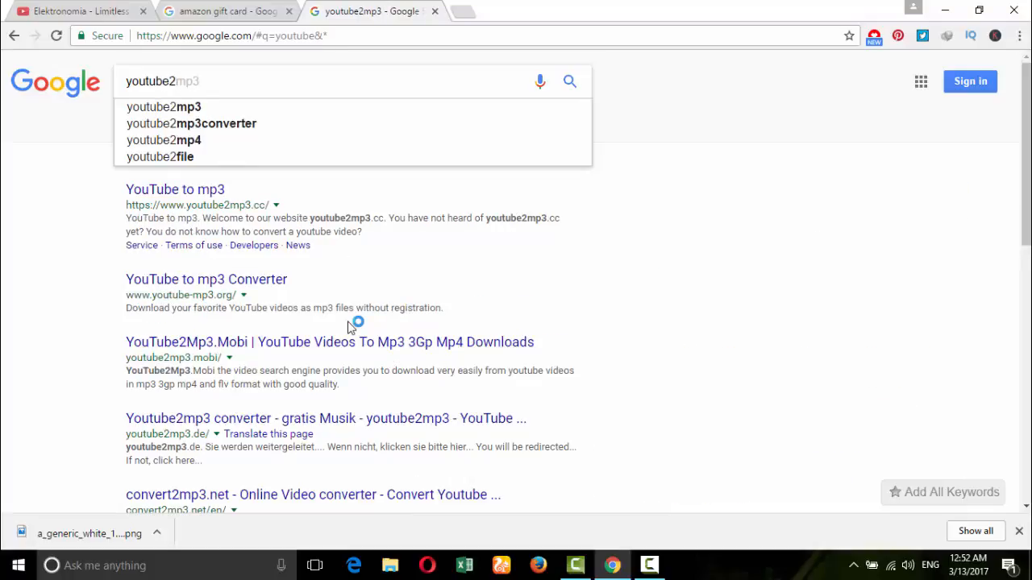
left_click(195, 194)
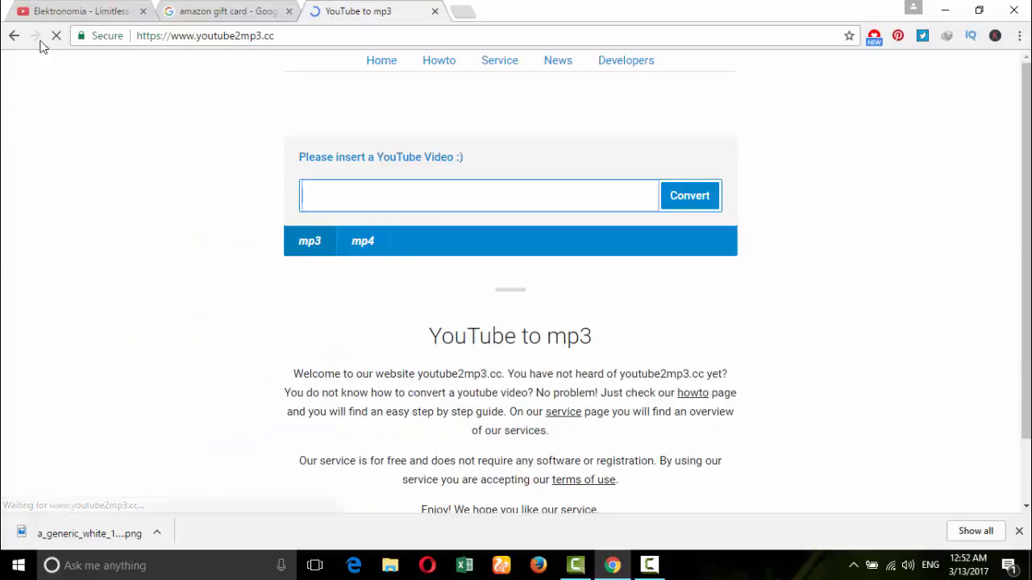
Copy the address of the Elektronomia - Limitless video into the YouTube to mp3 converter and convert it to mp3
left_click(86, 12)
left_click(214, 39)
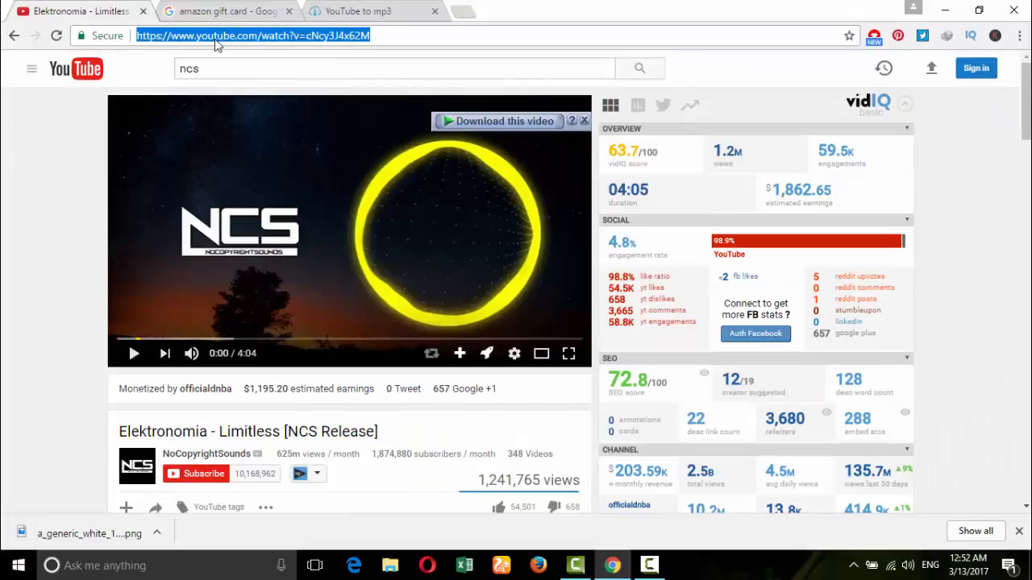
left_click(367, 13)
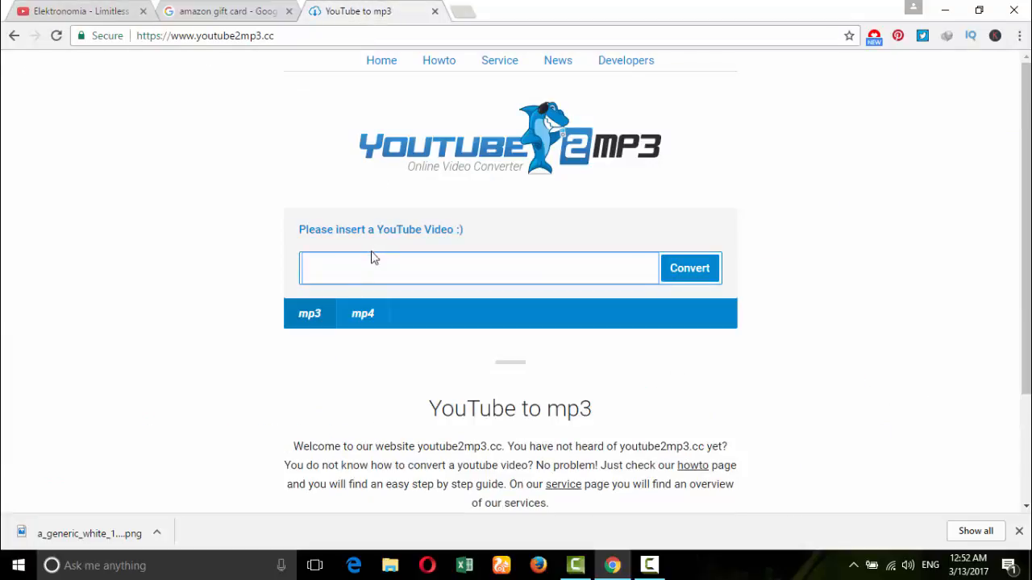
type("https://www.youtube.com/watch?v=cNo3LXkk2M")
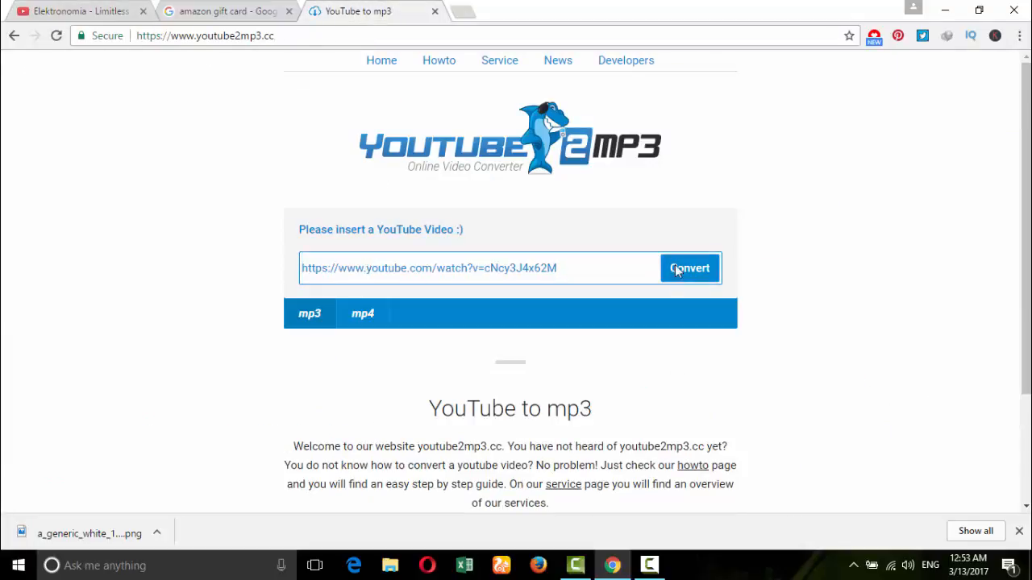
left_click(689, 268)
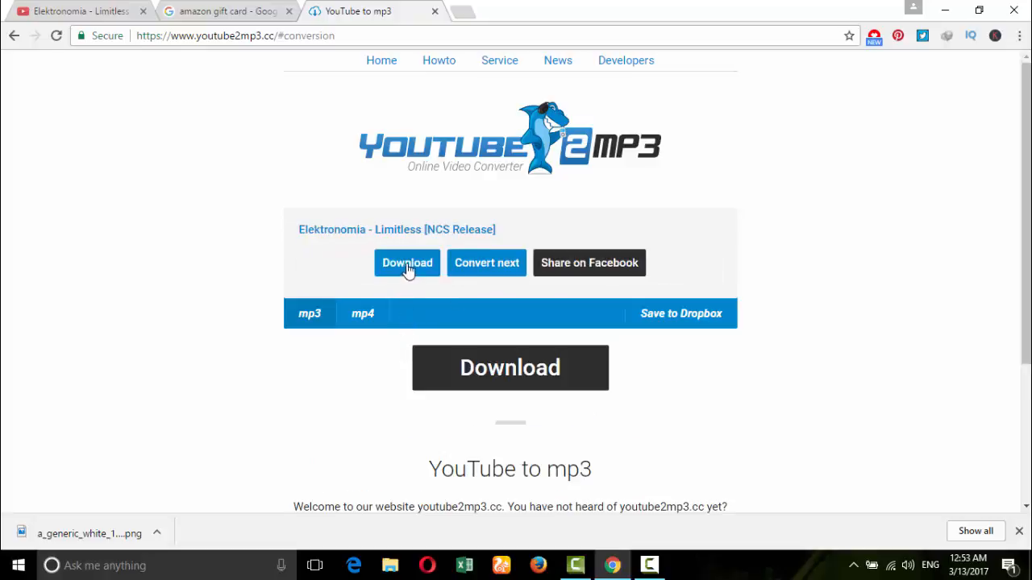
Download the converted Elektronomia - Limitless mp3 and show it in the Downloads folder
left_click(407, 266)
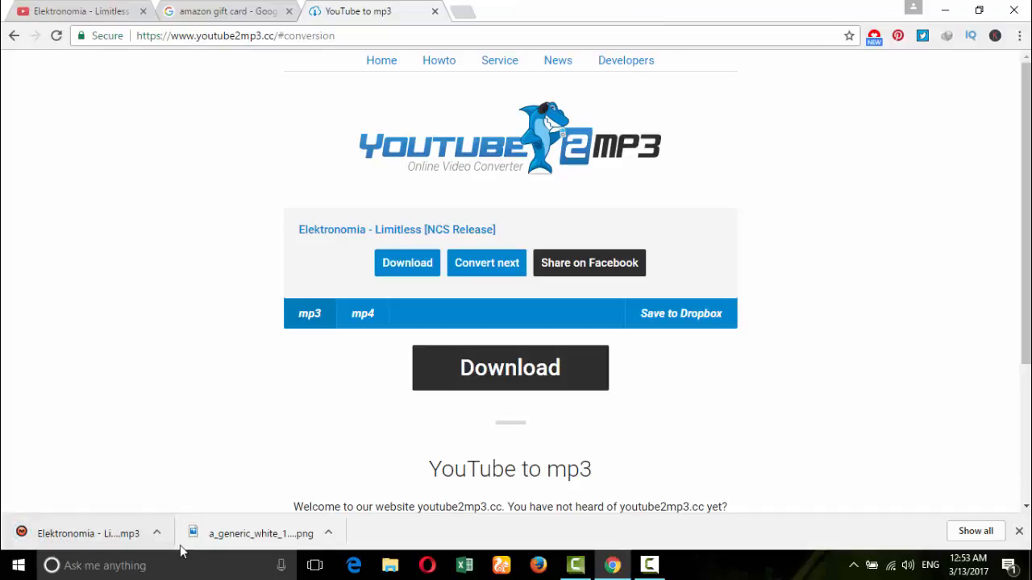
left_click(159, 536)
left_click(203, 481)
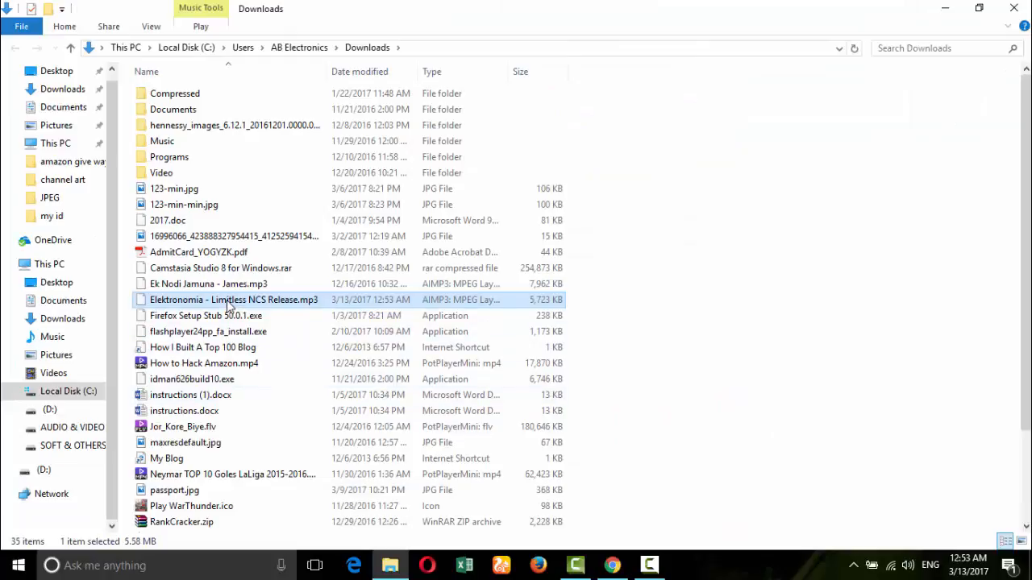
Move "Elektronomia - Limitless NCS Release.mp3" from Downloads into the "new video" folder and close that folder
right_click(229, 306)
left_click(288, 444)
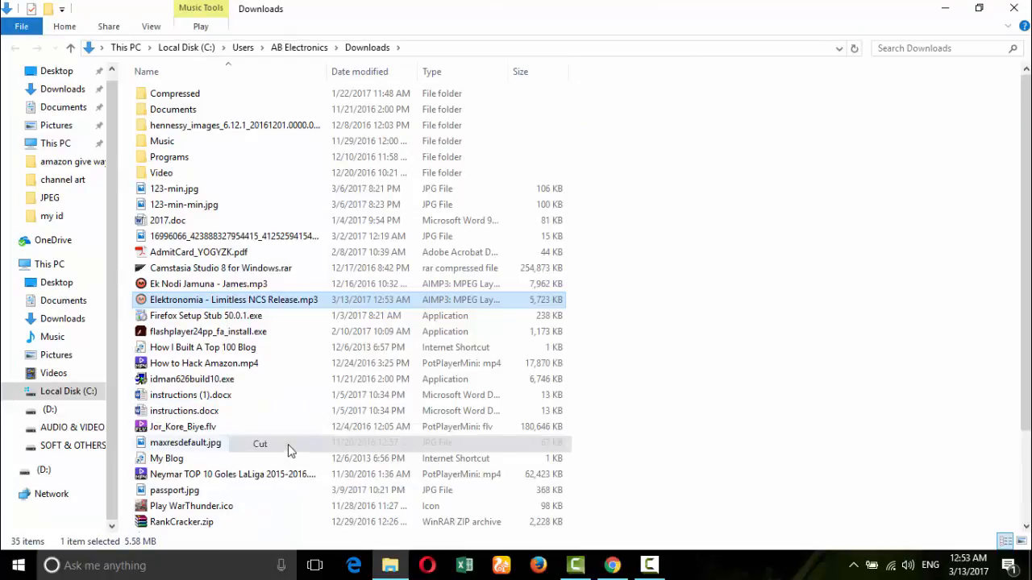
left_click(945, 8)
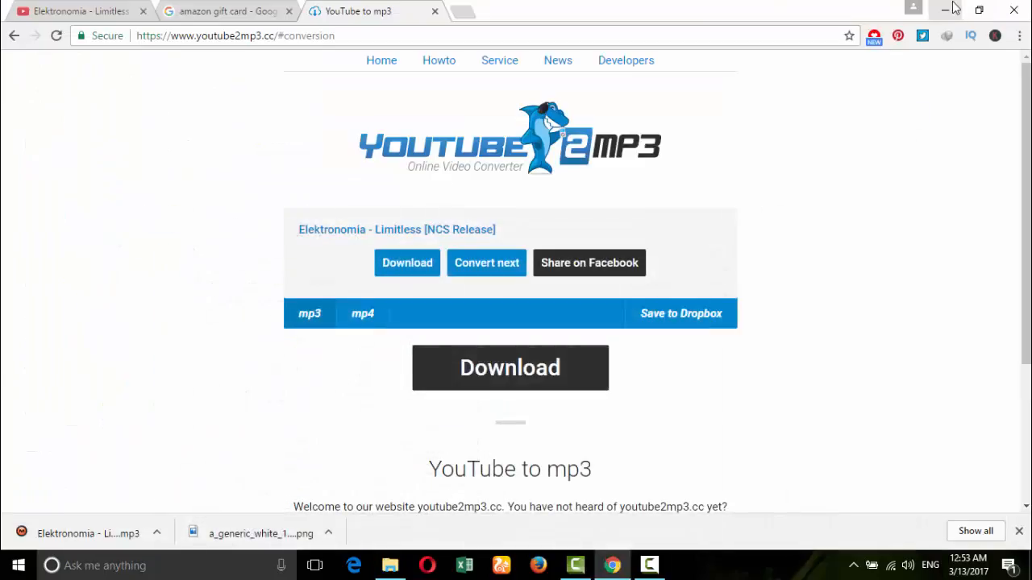
left_click(945, 8)
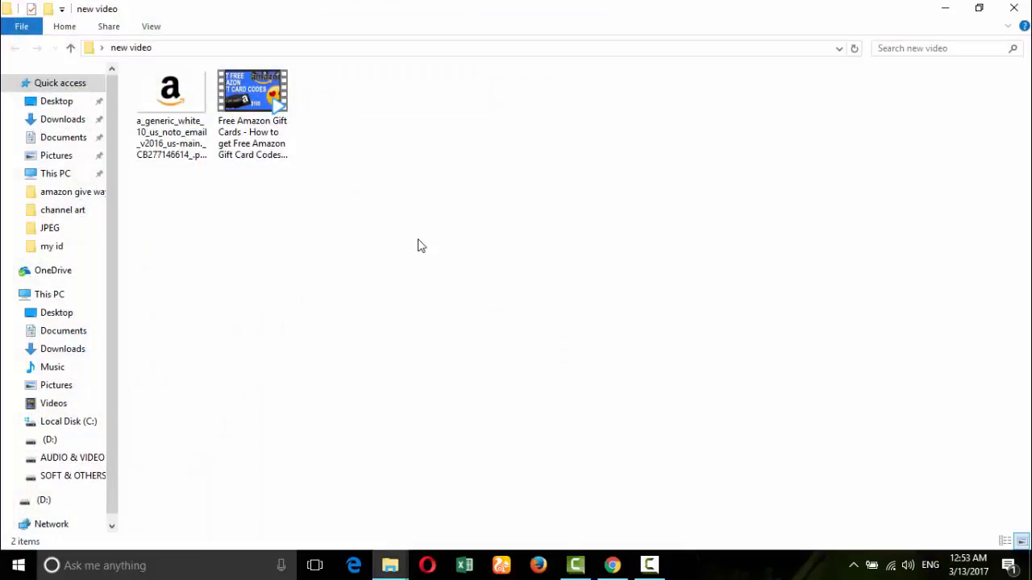
key("ctrl+v")
left_click(393, 236)
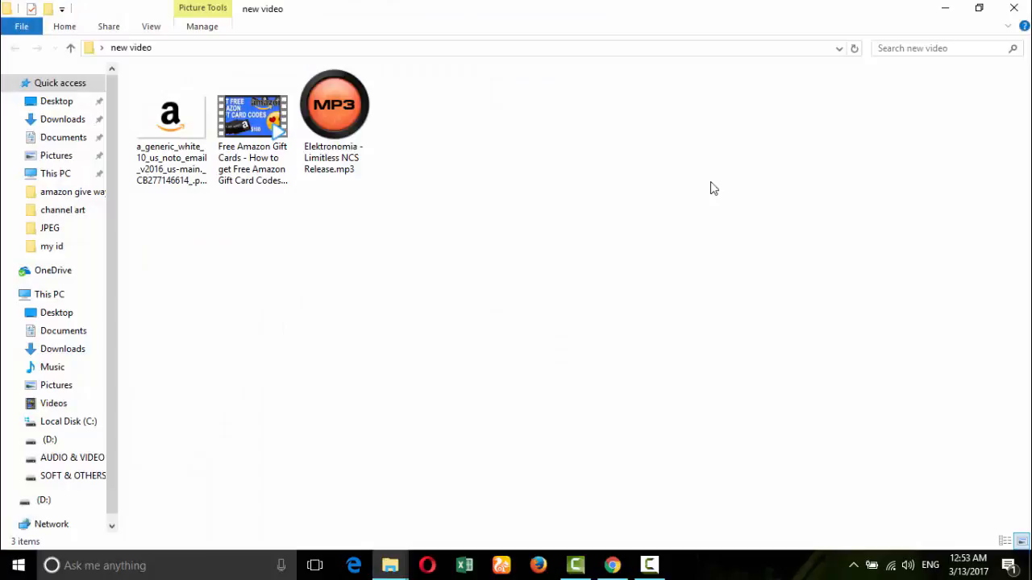
left_click(1013, 9)
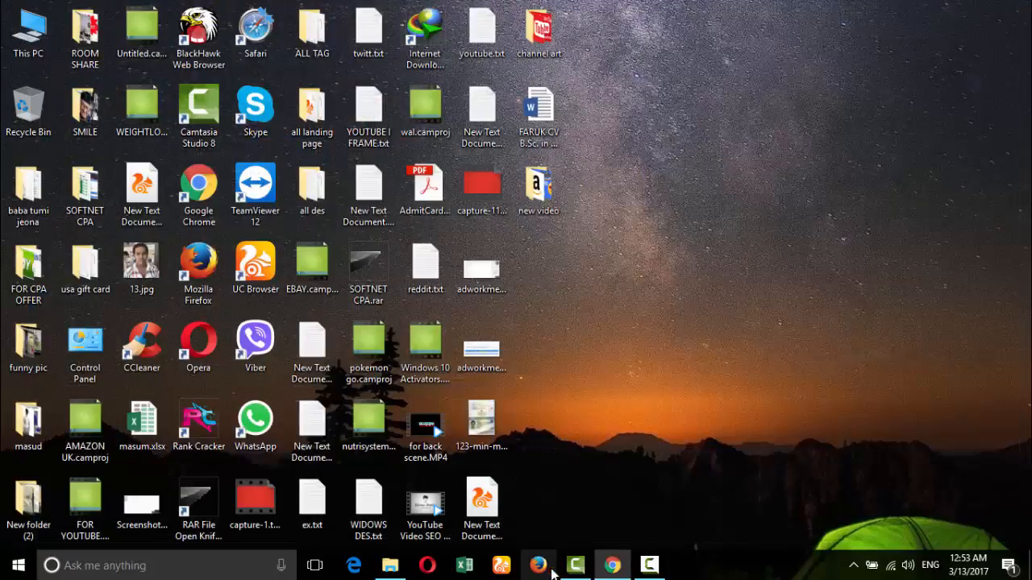
Switch to Camtasia Studio and import the Amazon image, the Elektronomia mp3 and the gift card video from the desktop's "new video" folder
left_click(574, 567)
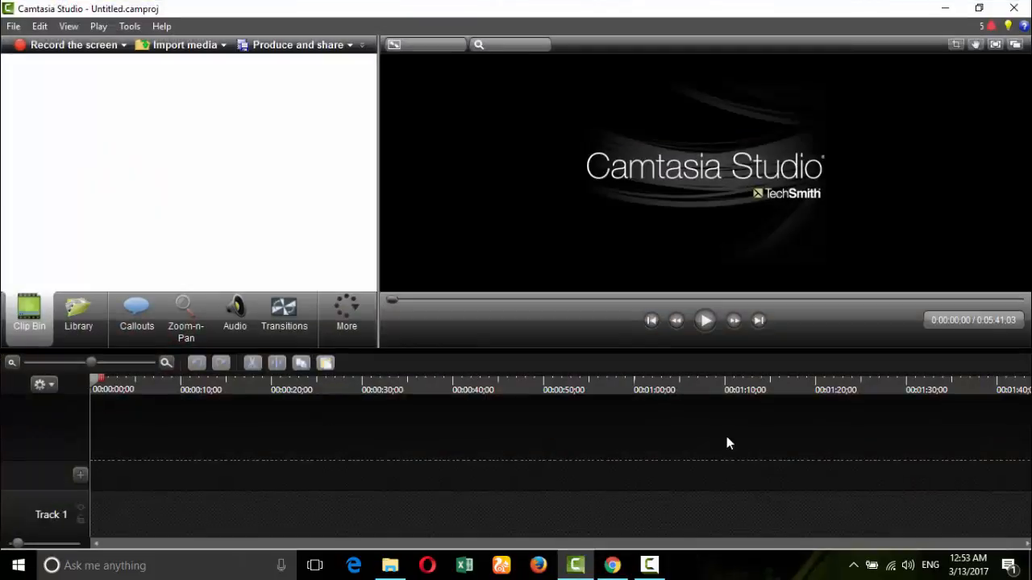
left_click(188, 50)
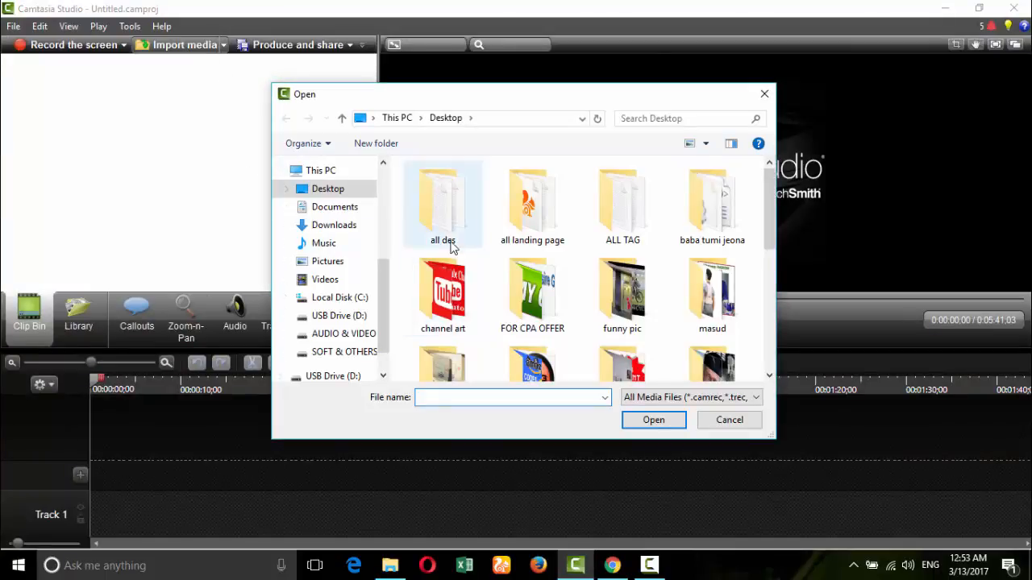
left_click(311, 190)
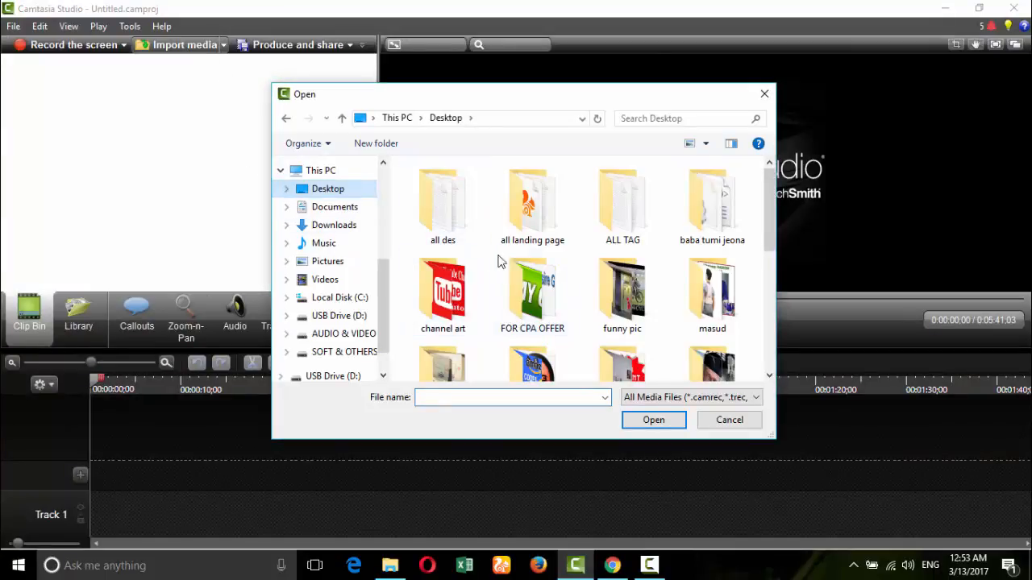
scroll(516, 266, "down", 5)
scroll(597, 270, "up", 2)
scroll(621, 278, "down", 2)
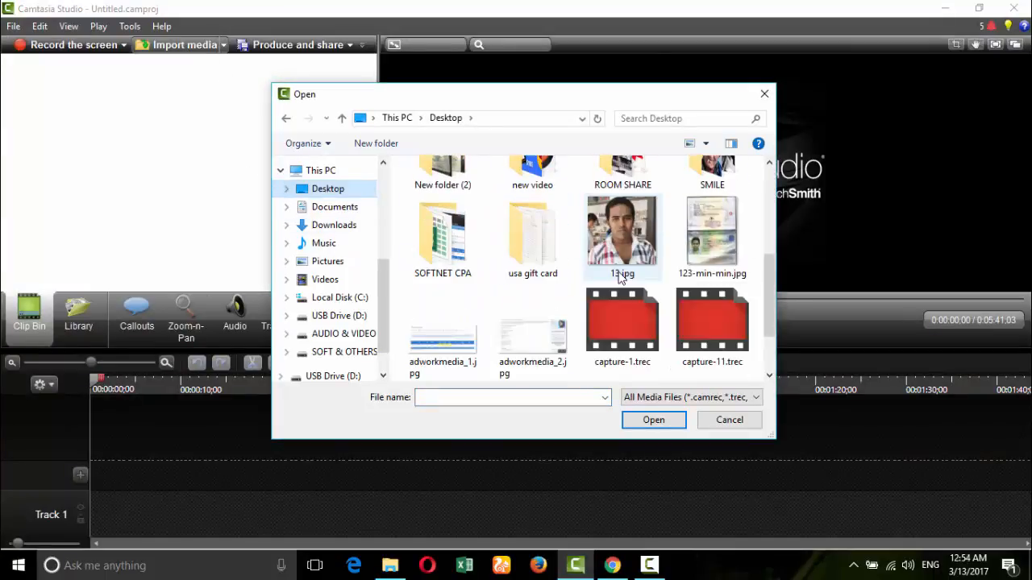
scroll(621, 278, "down", 2)
scroll(491, 295, "up", 1)
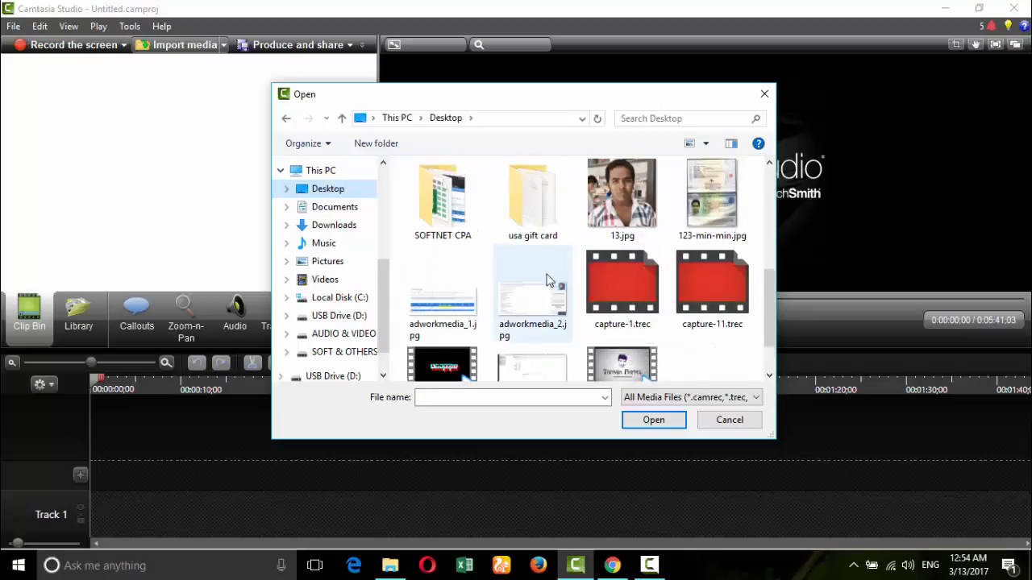
scroll(516, 279, "up", 2)
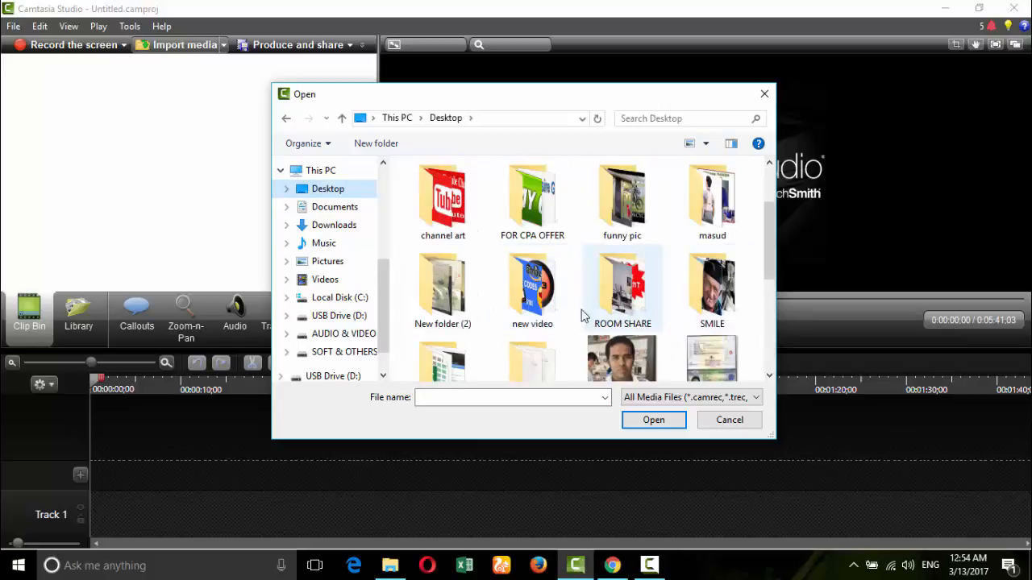
double_click(497, 285)
left_click_drag(496, 286, 456, 194)
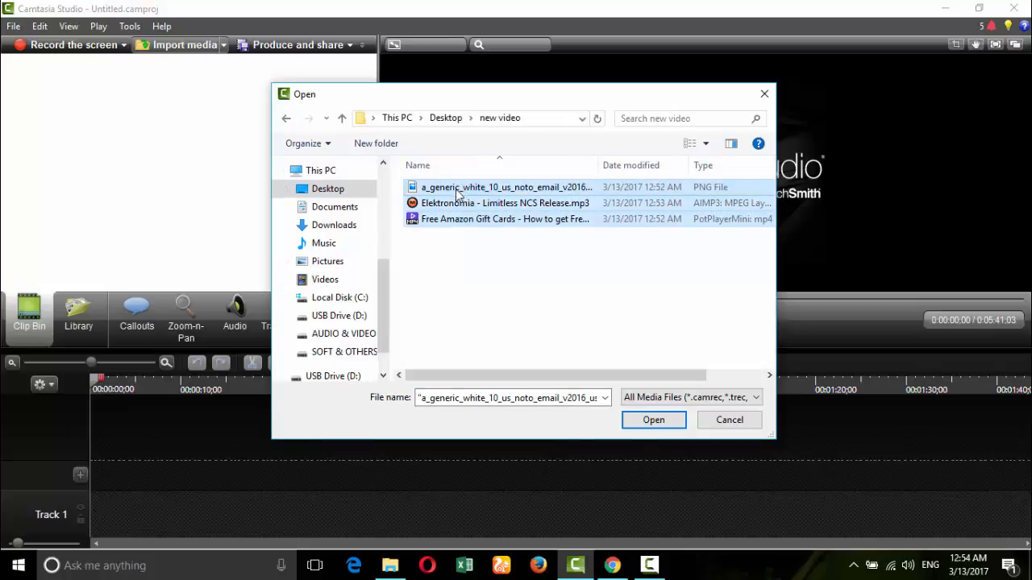
left_click(639, 421)
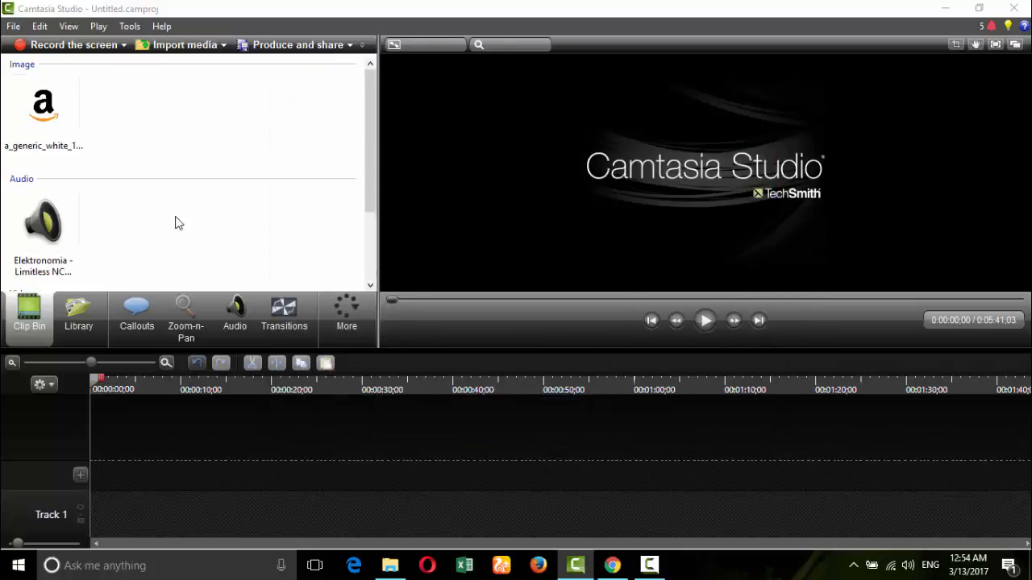
Add two more tracks, Track 2 and Track 3, to the timeline
scroll(194, 210, "down", 2)
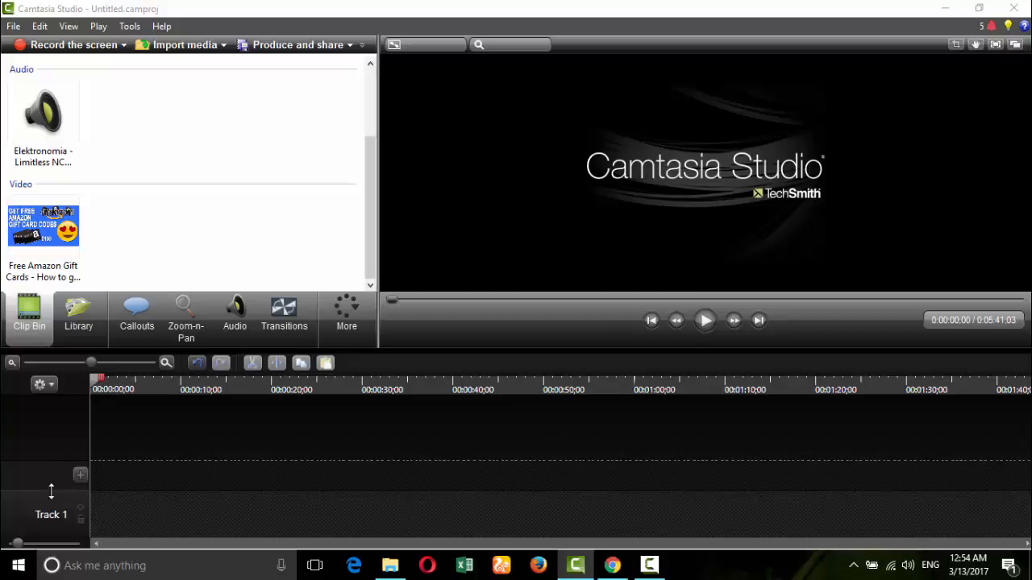
left_click(79, 475)
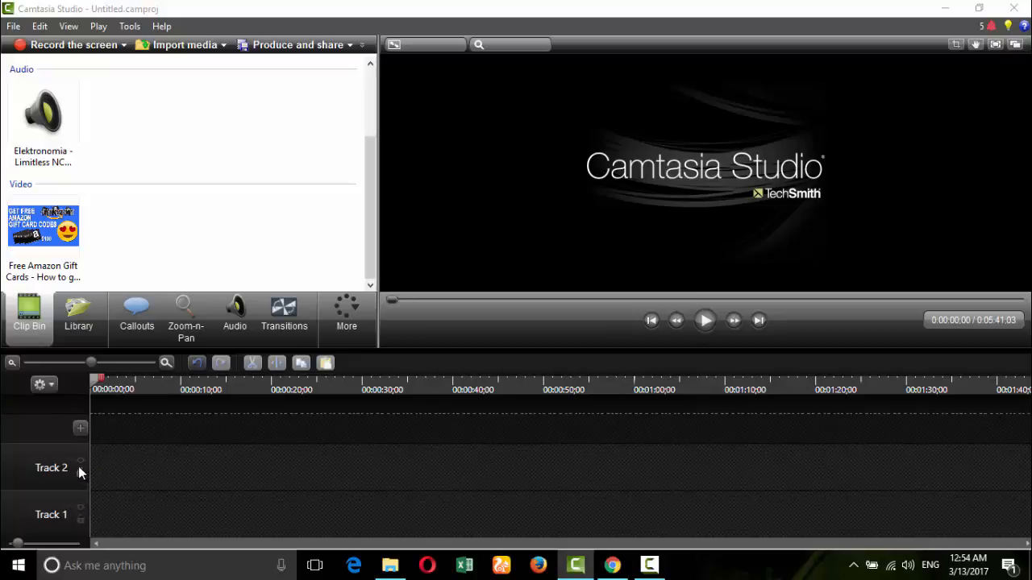
left_click(78, 425)
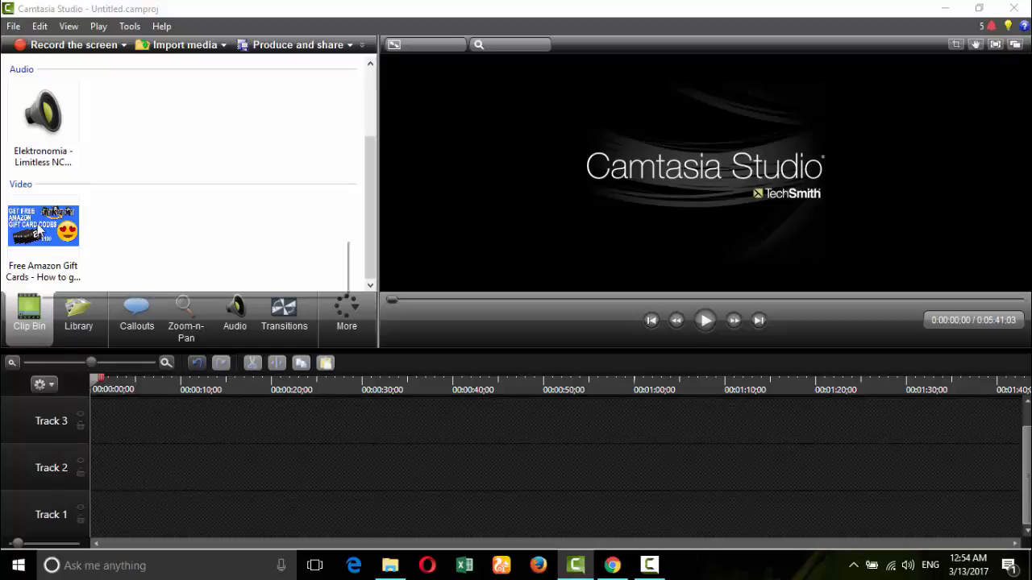
Place the Free Amazon Gift Cards video on Track 2, starting at about 15 seconds
left_click_drag(43, 230, 229, 512)
left_click_drag(293, 467, 294, 464)
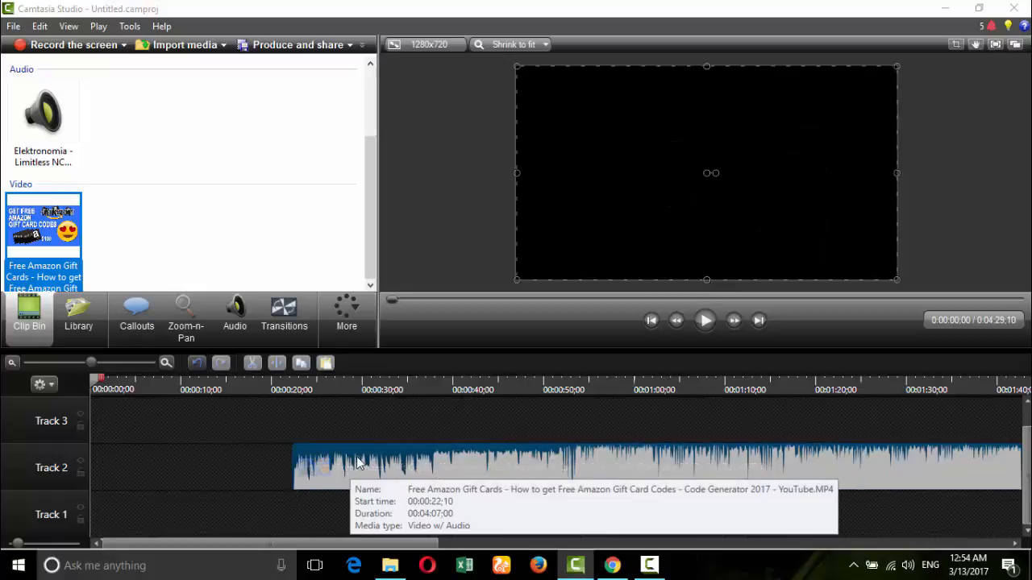
left_click_drag(357, 462, 284, 462)
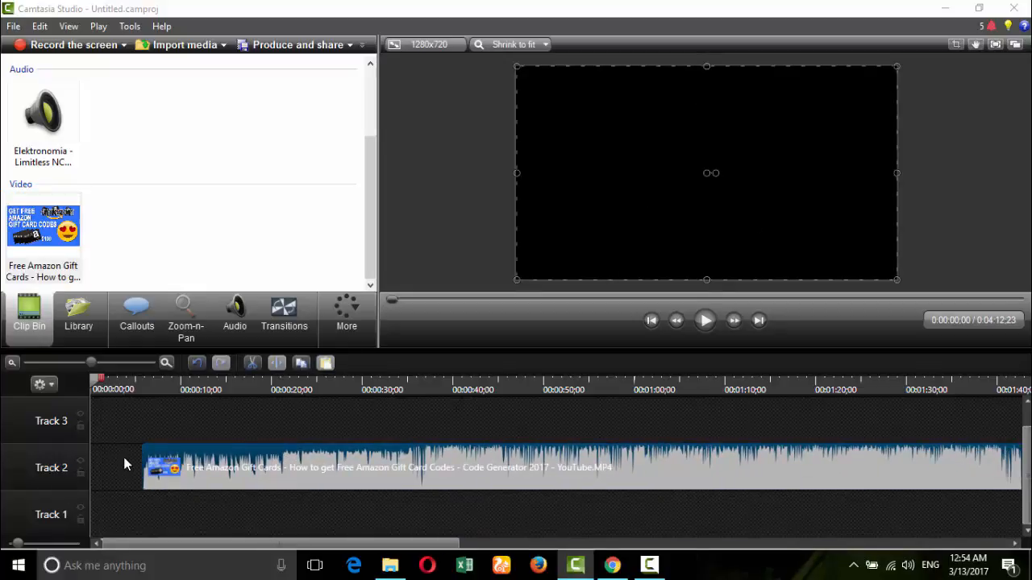
left_click_drag(209, 466, 268, 470)
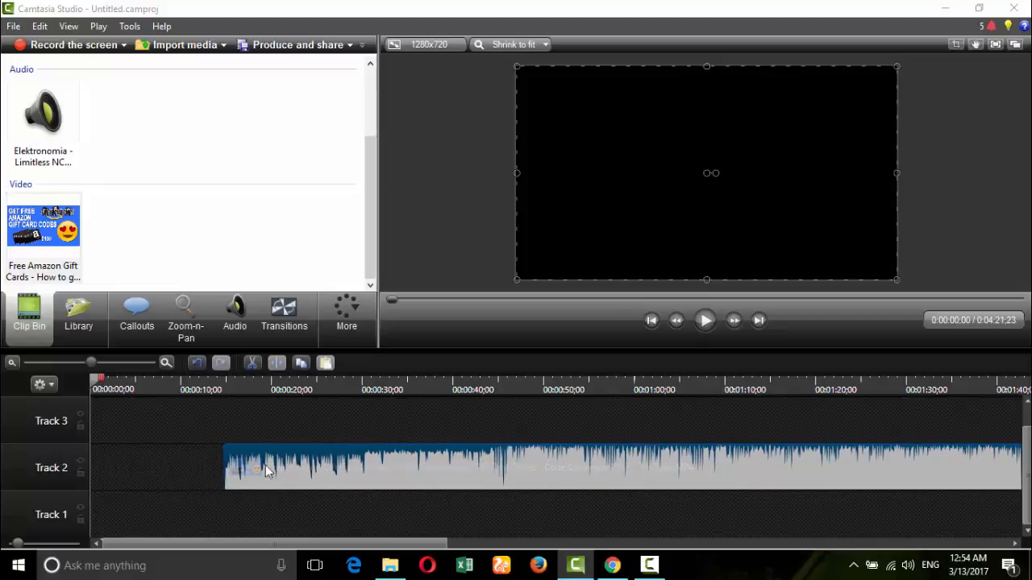
left_click(122, 471)
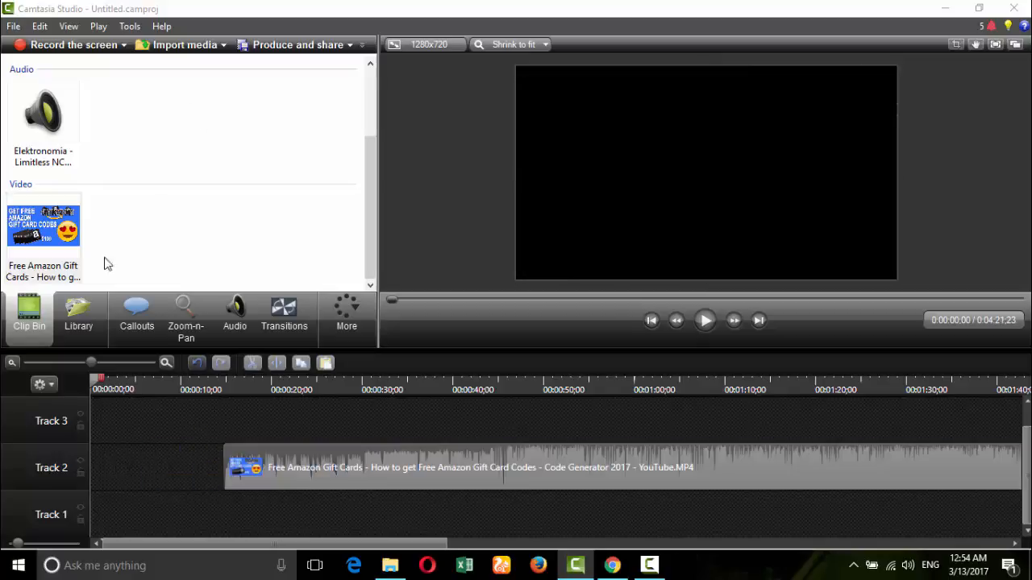
Browse the library themes and add the Animated Title from "Theme - Main Event" to Track 2
left_click(89, 319)
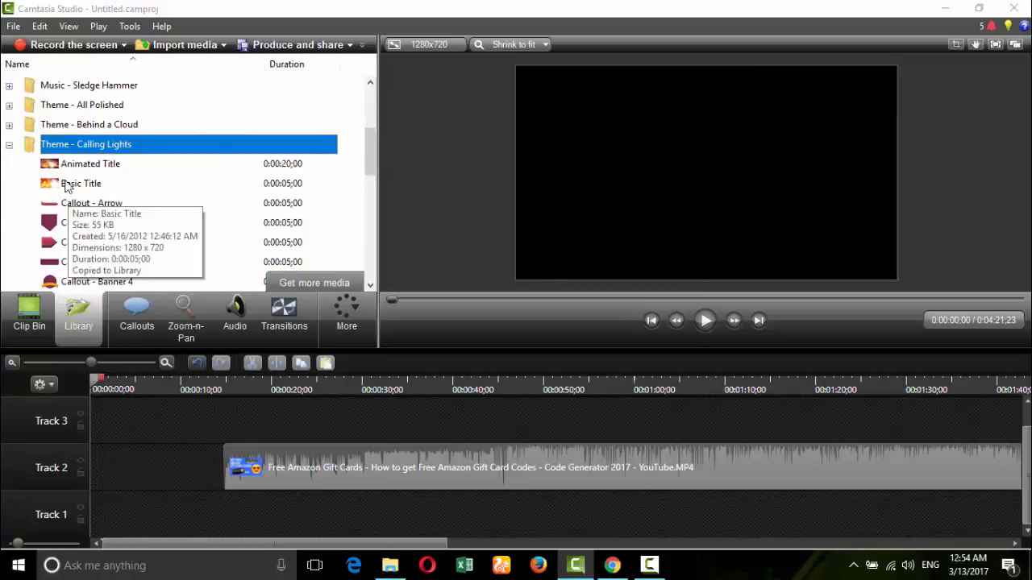
left_click(9, 145)
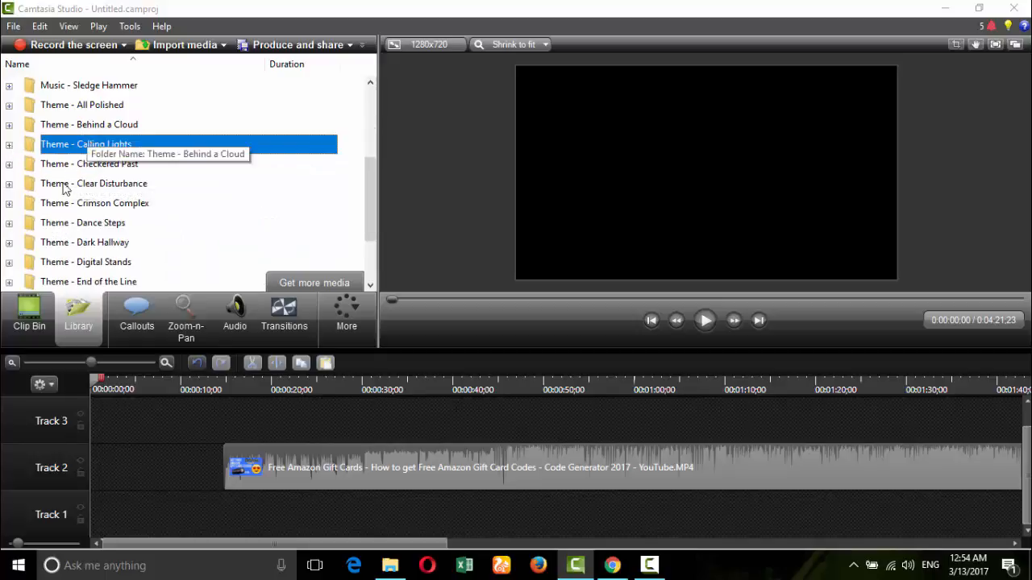
scroll(45, 242, "down", 1)
left_click(8, 203)
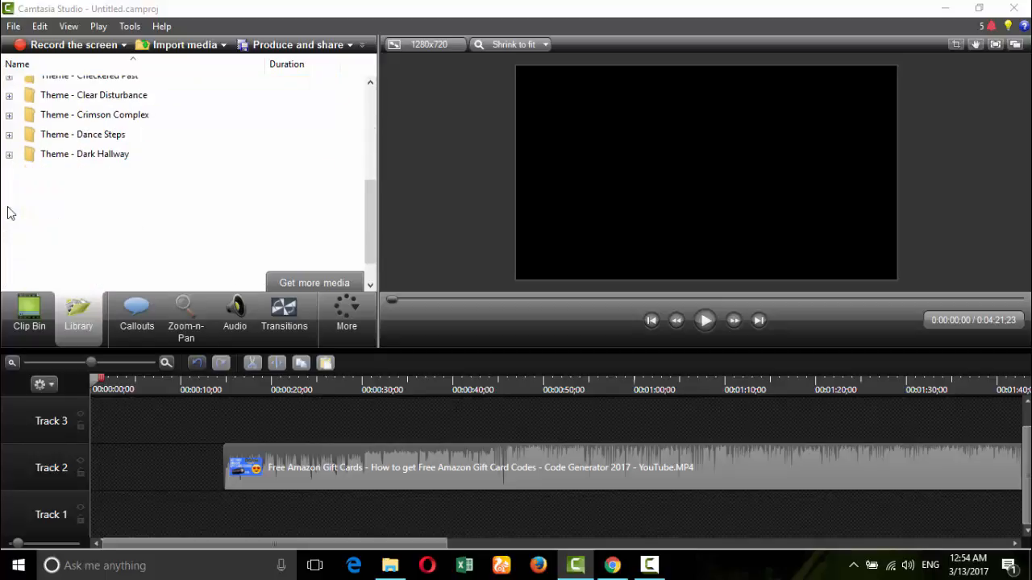
left_click(9, 85)
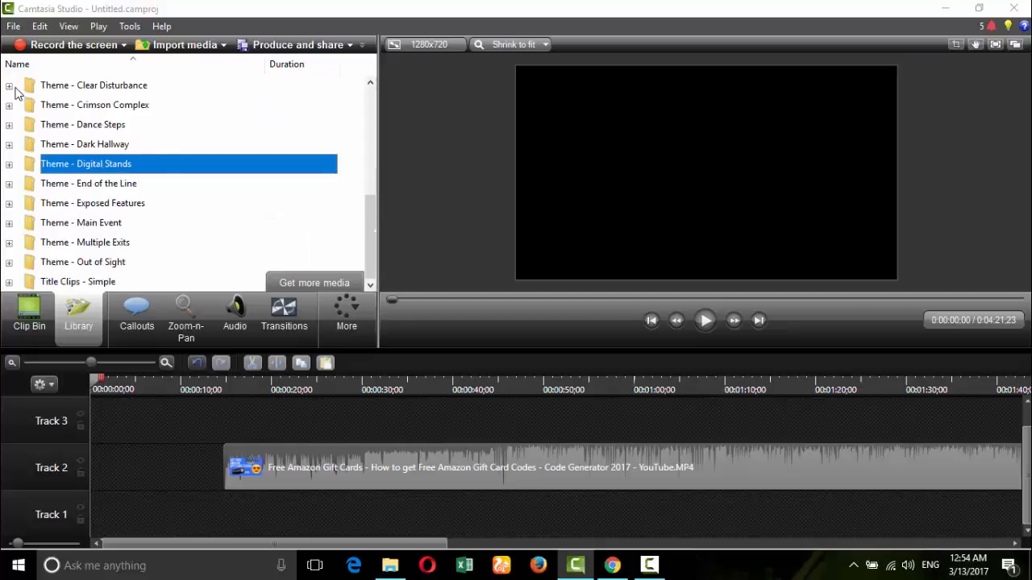
left_click(8, 244)
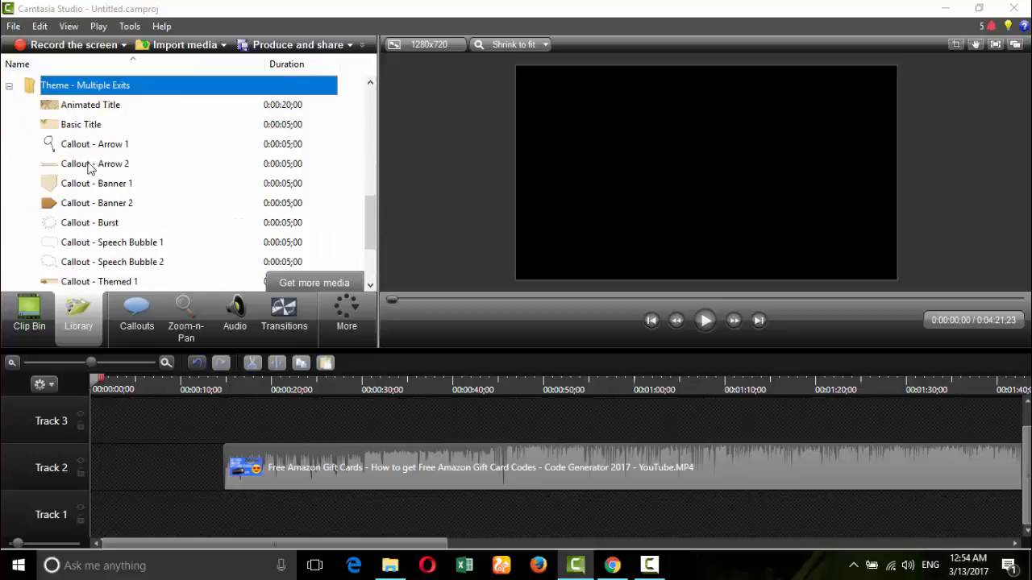
left_click(9, 85)
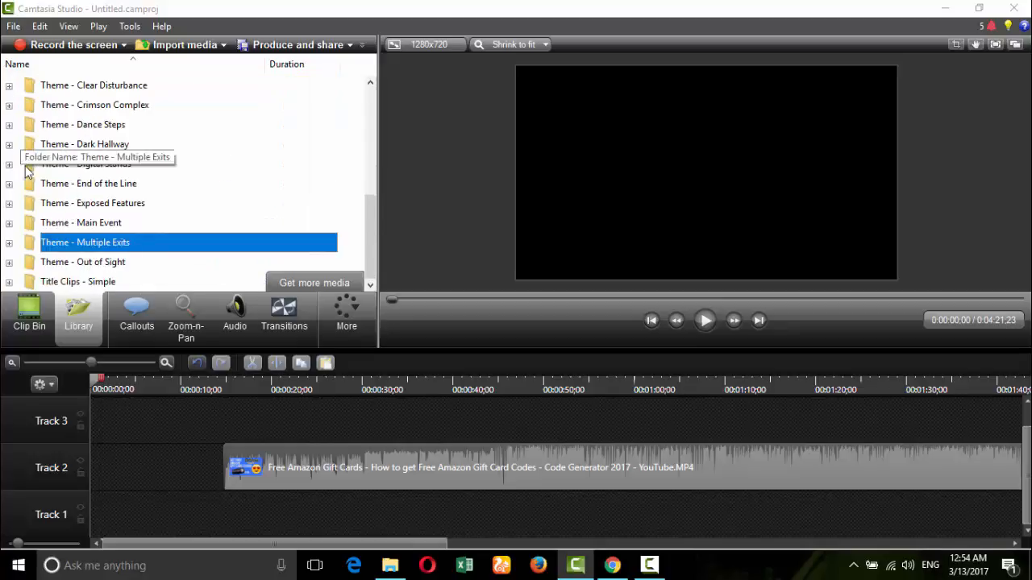
left_click(9, 223)
left_click(92, 107)
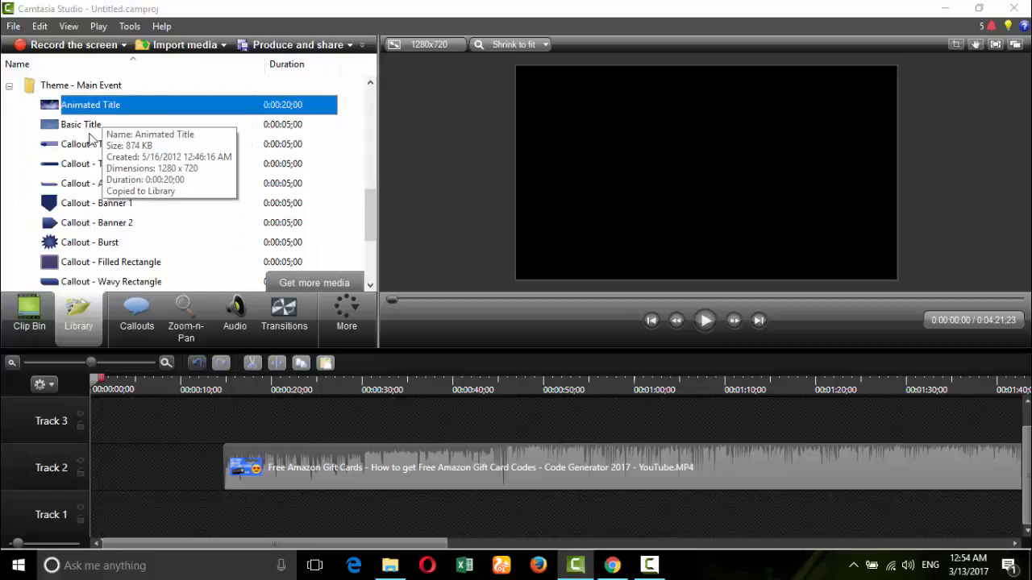
left_click_drag(113, 465, 114, 465)
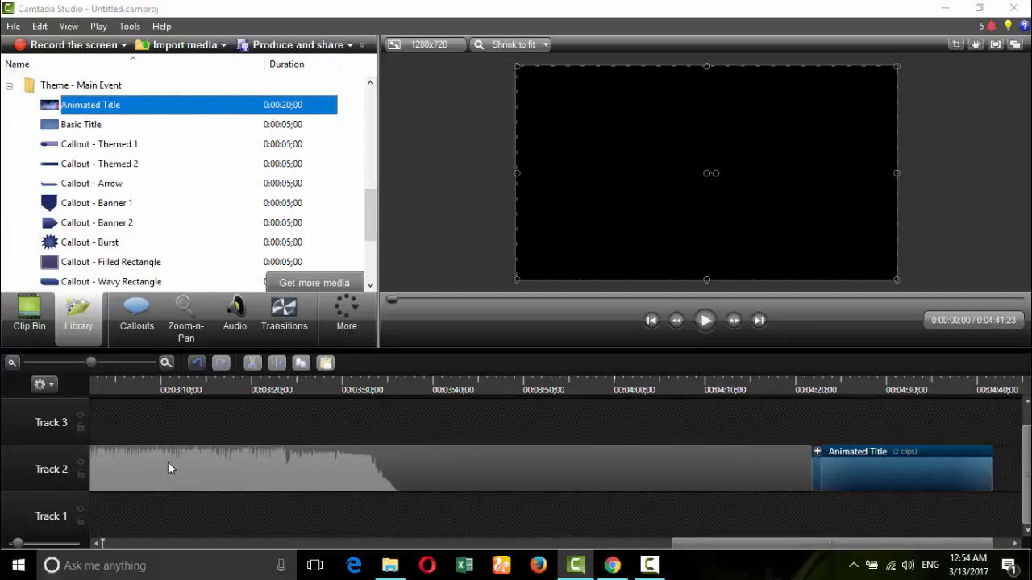
Move the Animated Title from the end of Track 2 to the start of Track 3
mouse_move(881, 482)
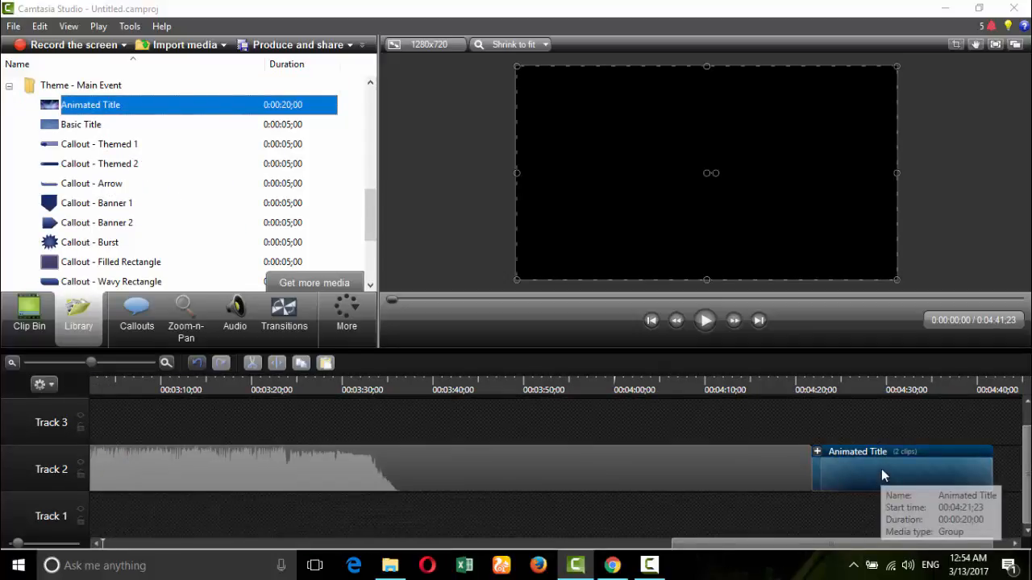
left_click_drag(881, 487, 2, 447)
left_click_drag(349, 544, 139, 503)
left_click_drag(487, 439, 135, 440)
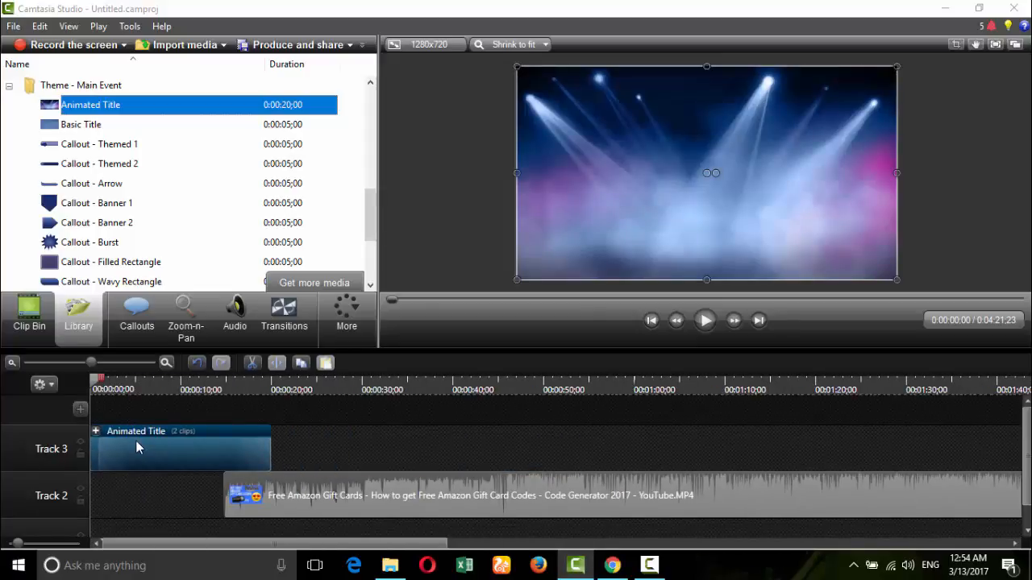
Move the Animated Title to the start of Track 2 and shift the gift card video to start at about 30 seconds
left_click_drag(265, 489, 355, 491)
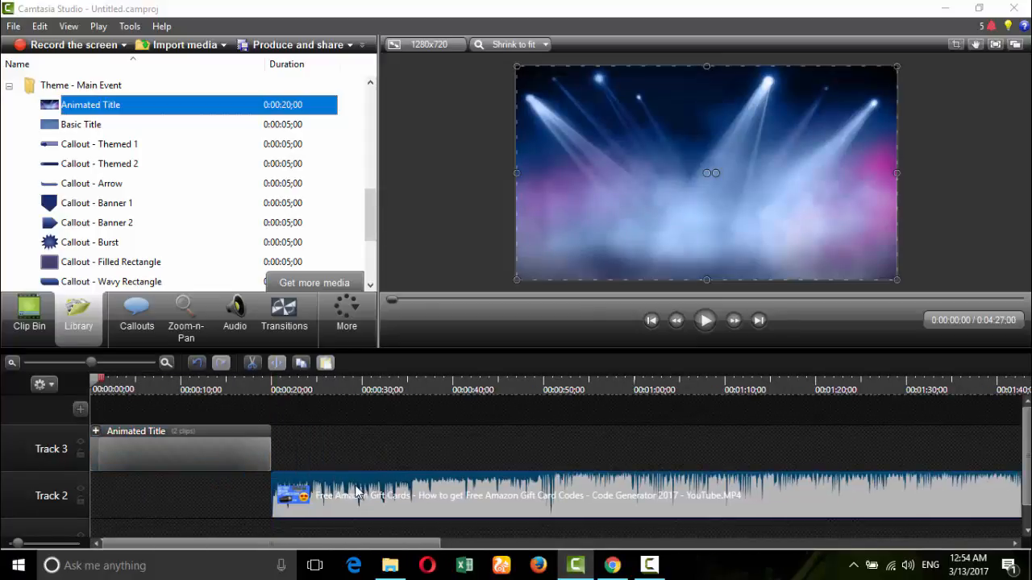
left_click_drag(209, 440, 205, 482)
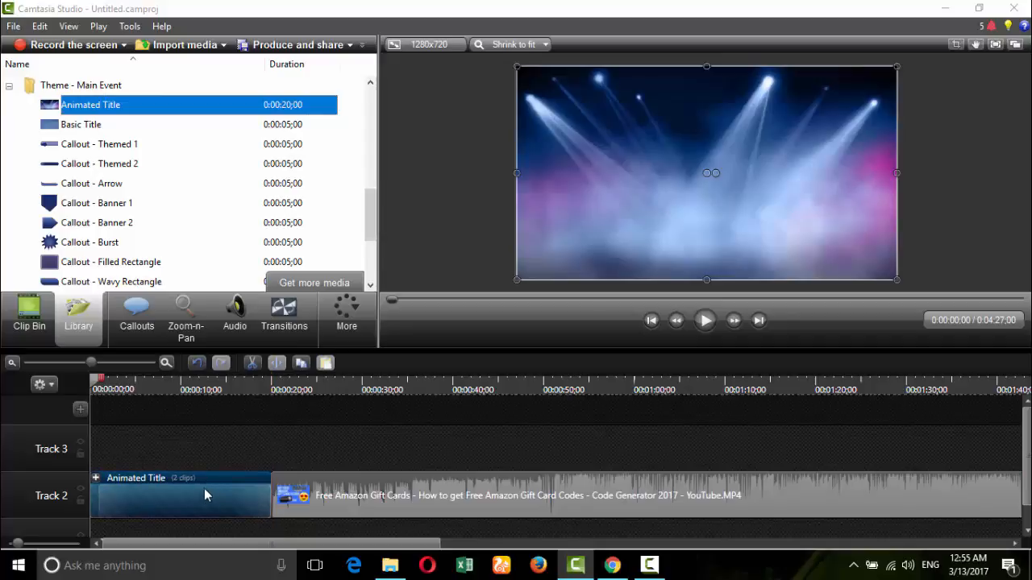
left_click_drag(264, 493, 351, 501)
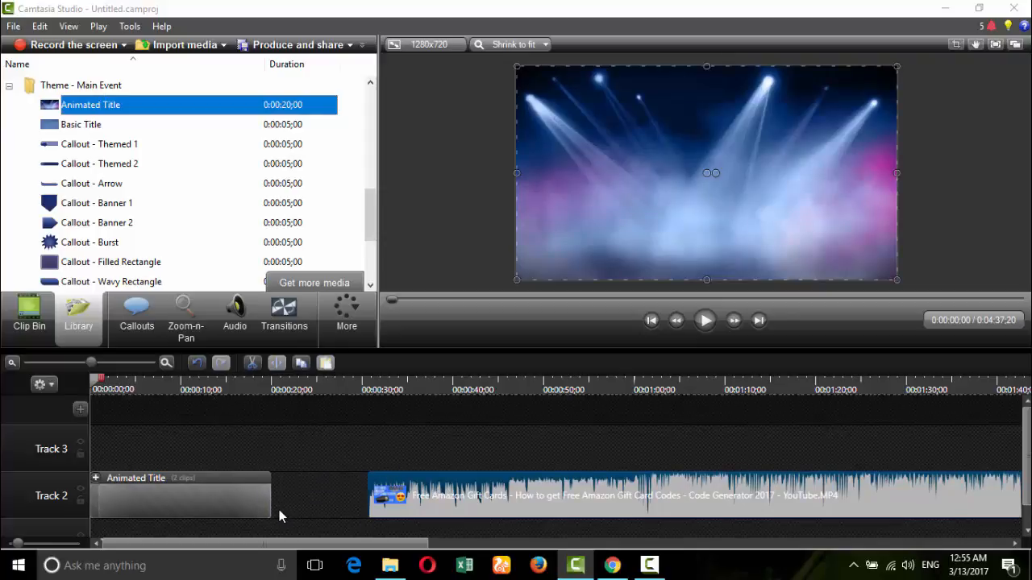
Shorten the Animated Title on Track 2 to about 6 seconds and expand its group
left_click_drag(269, 503, 142, 502)
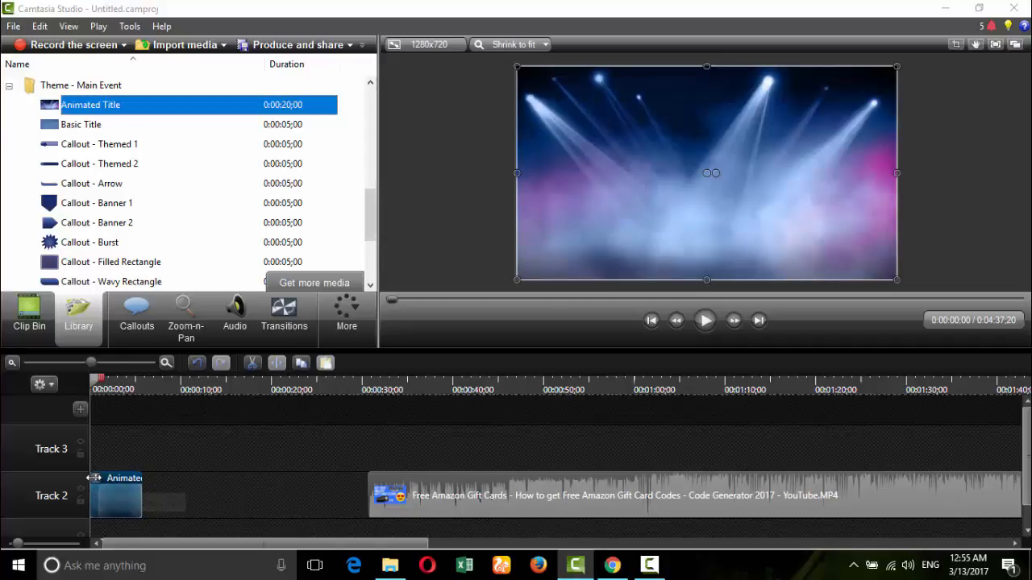
left_click(94, 478)
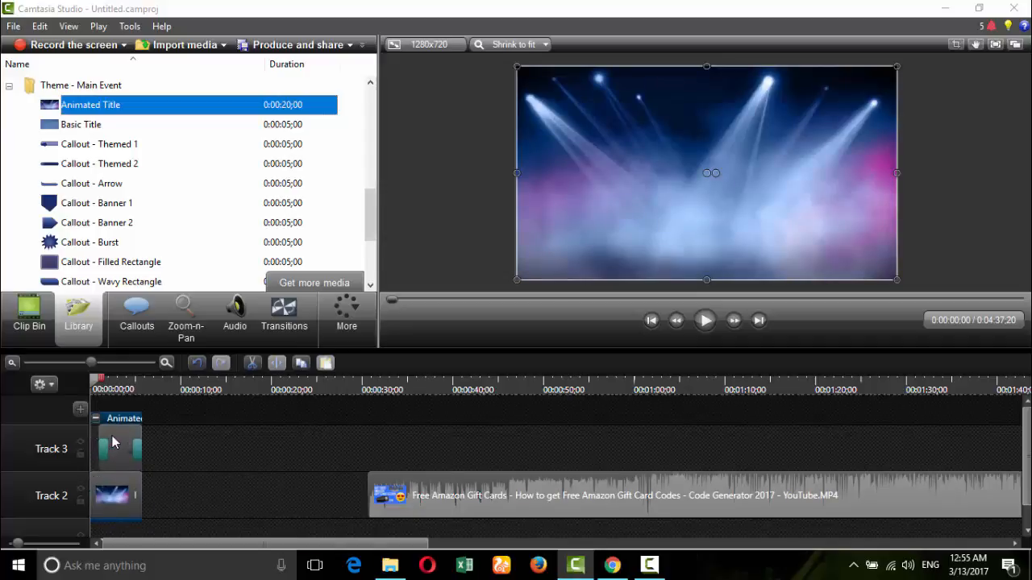
Replace the placeholder text of the Animated Title's text callout with "Welcome To My Channel" and preview it at 2 seconds
left_click(113, 442)
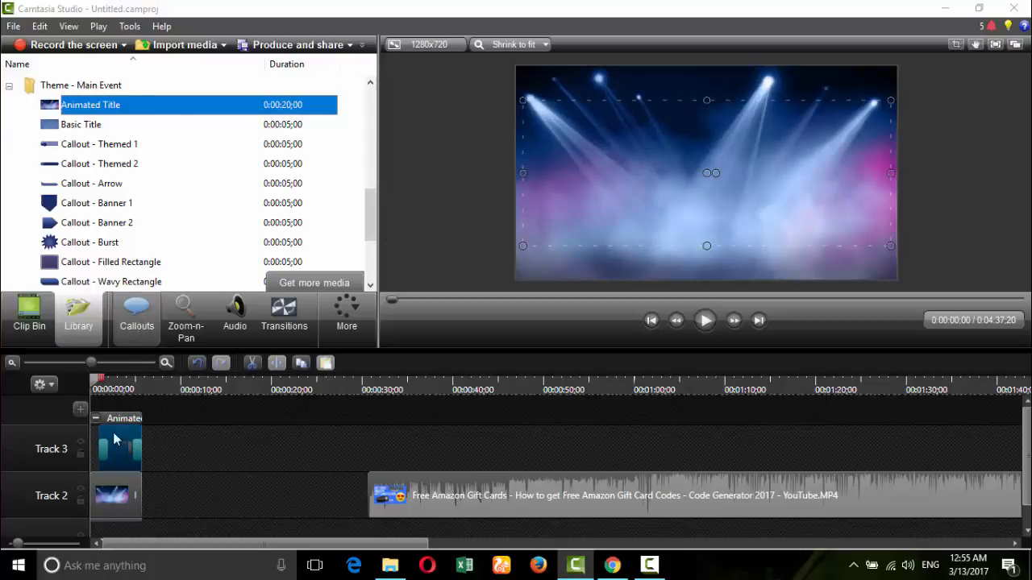
left_click(131, 322)
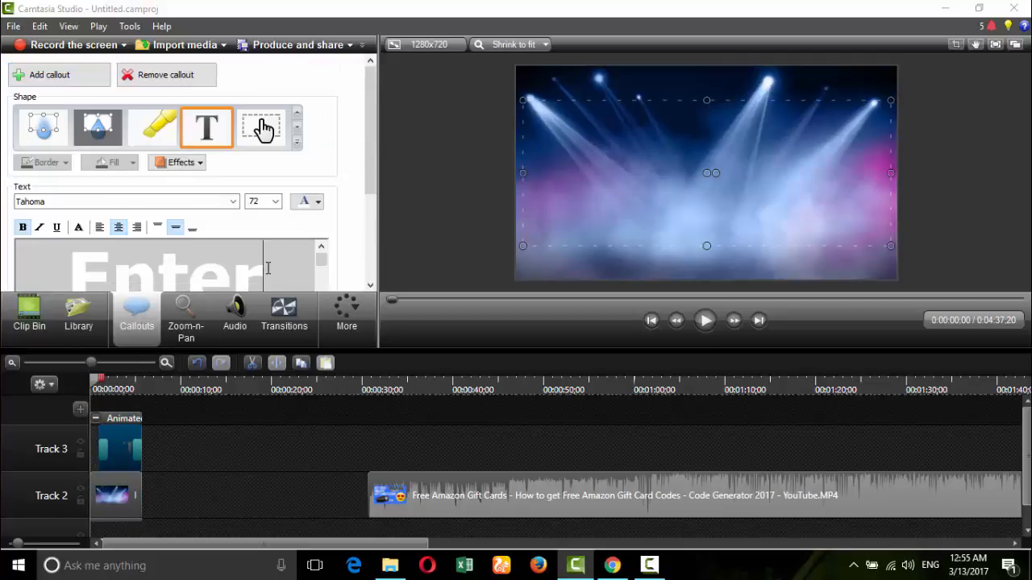
key("ctrl+a")
key("Delete")
type("We")
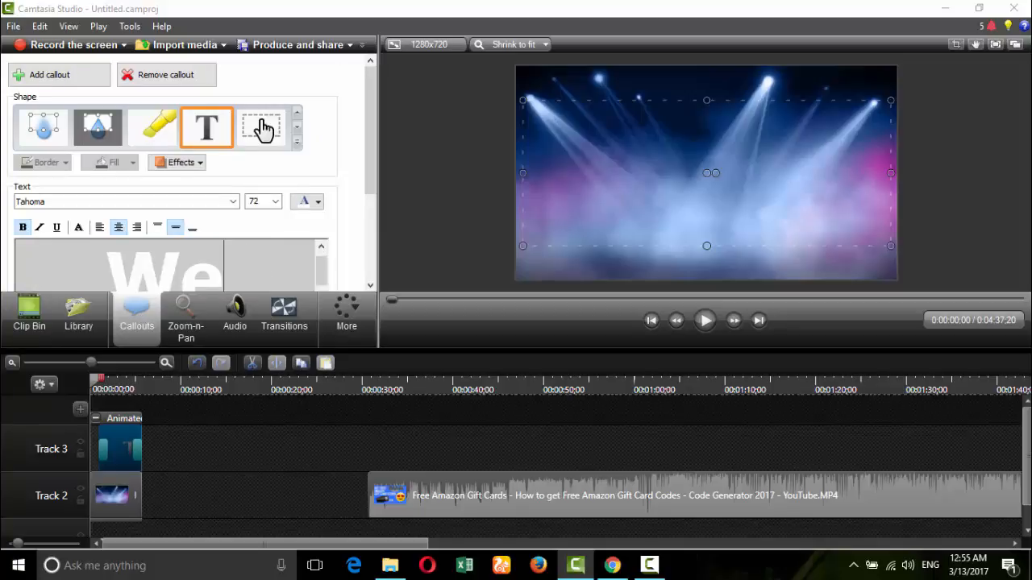
type("l")
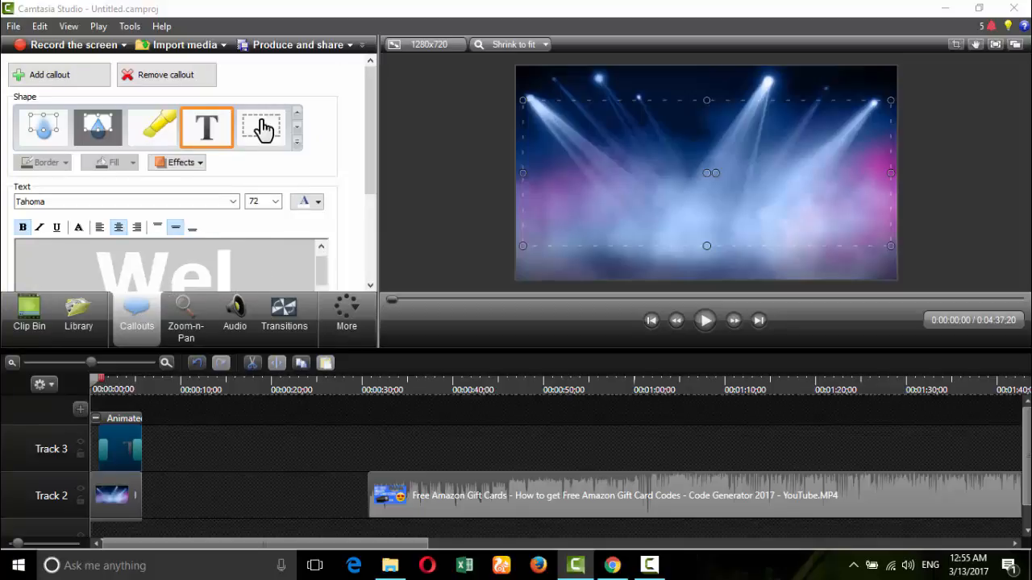
type("come To ")
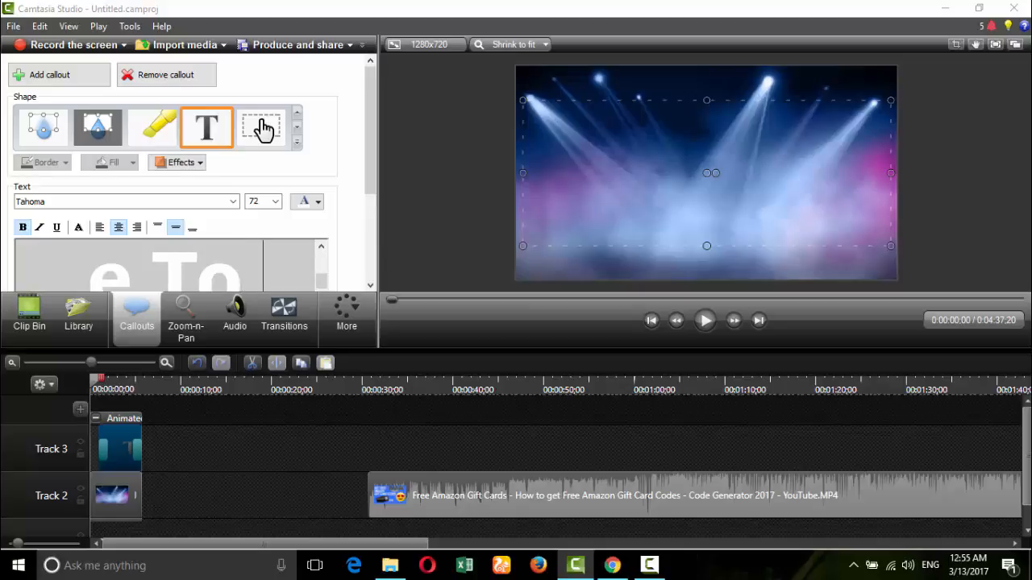
type("My C")
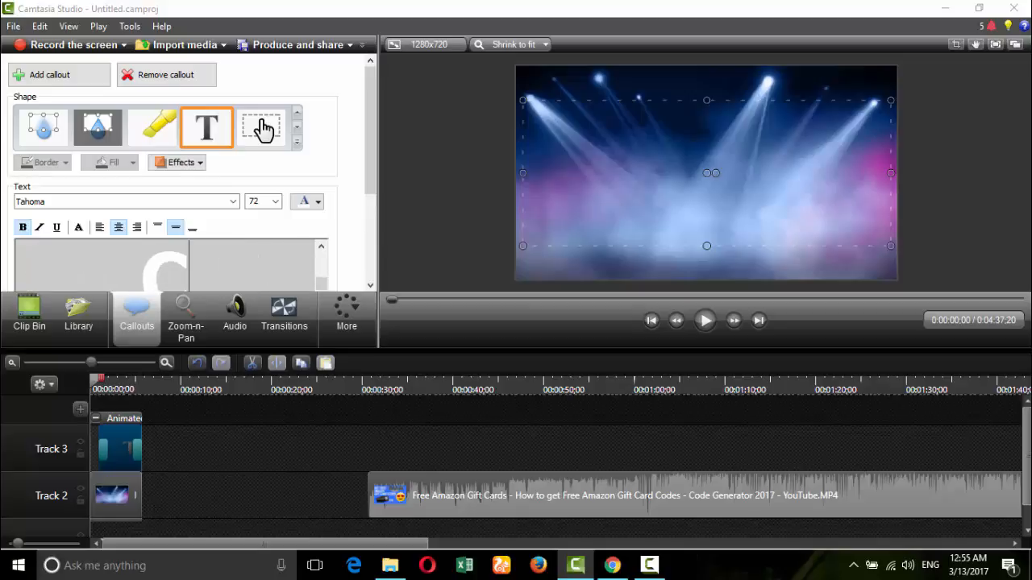
type("hannel")
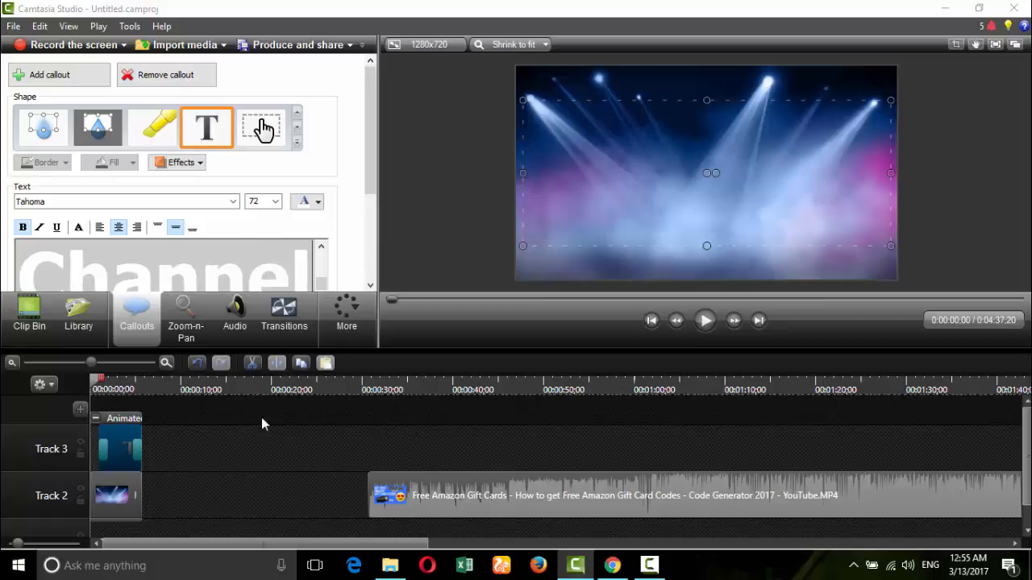
left_click(114, 384)
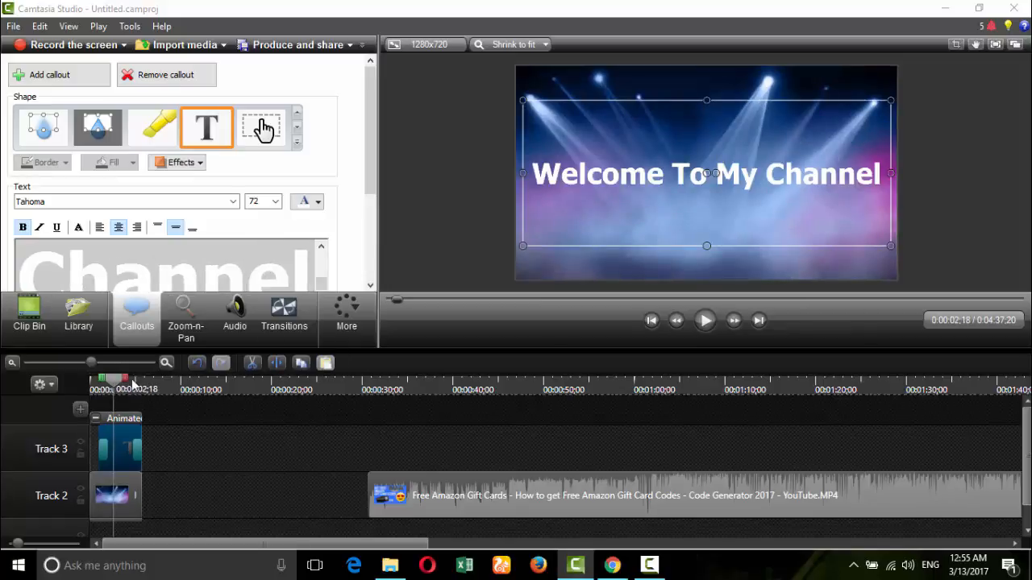
left_click_drag(116, 391, 108, 390)
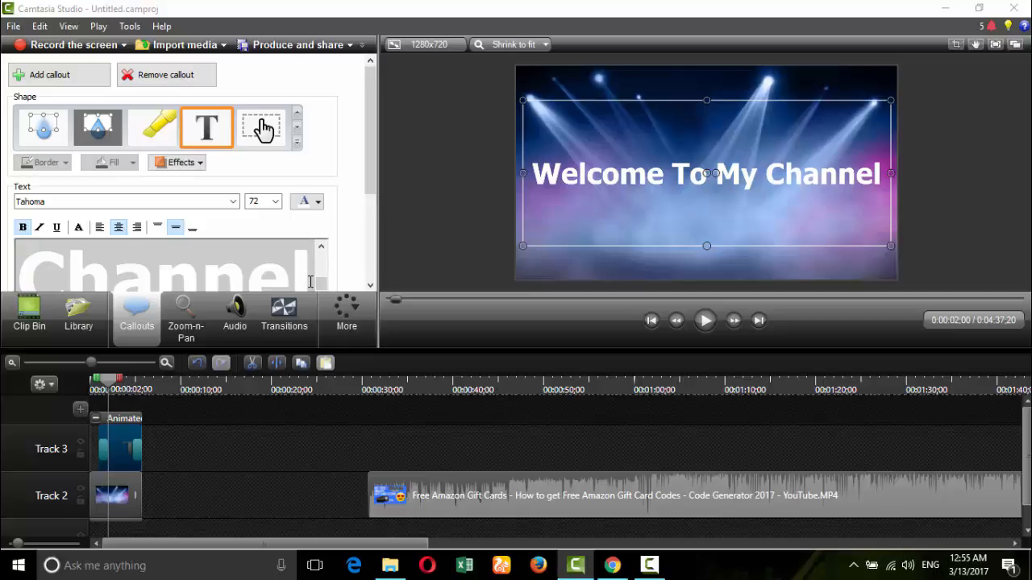
Add a second line reading "amazon giveaway" to the title text
key("Return")
type("ama")
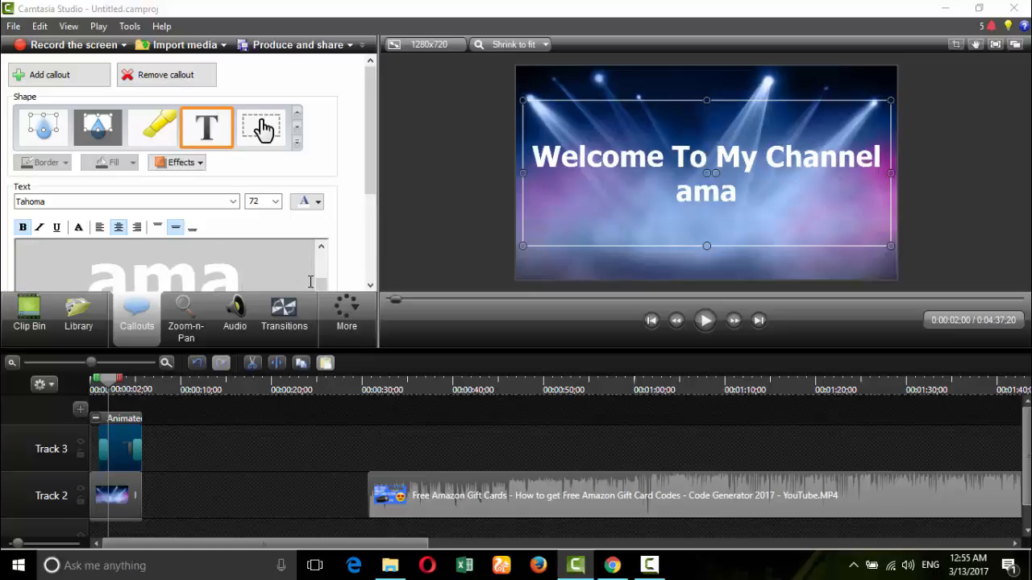
type("zon gift")
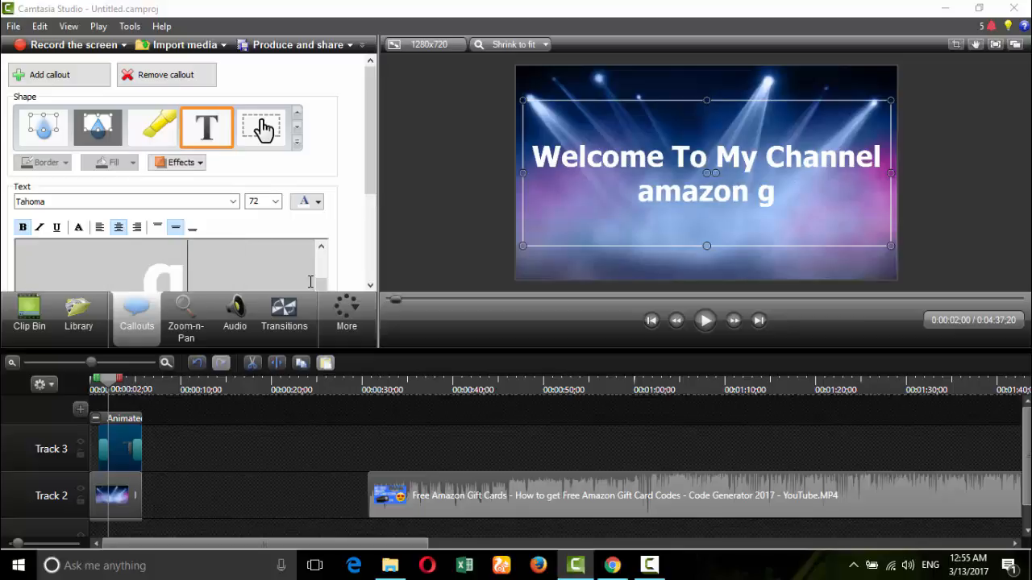
key("BackSpace")
key("BackSpace")
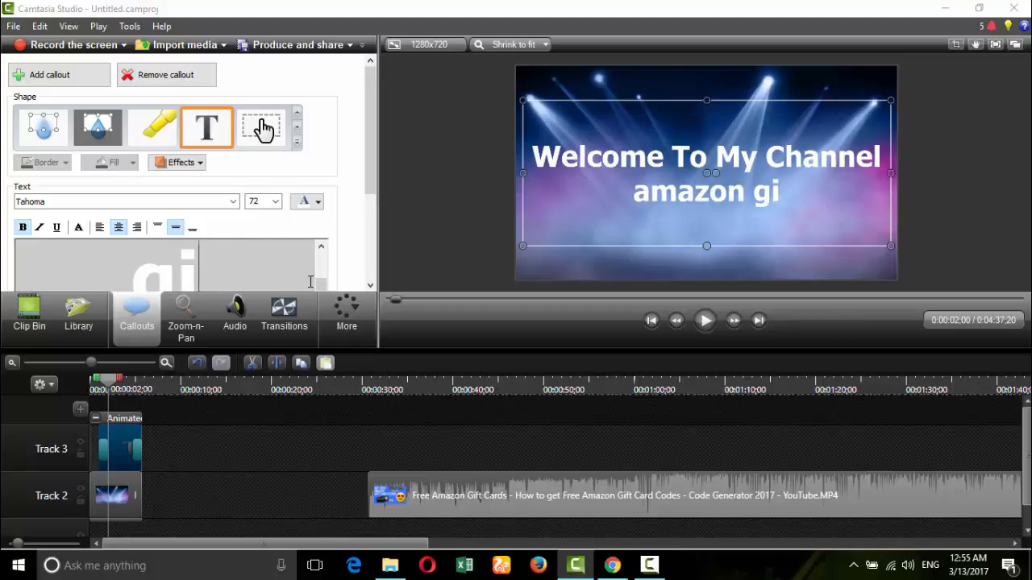
type("ve")
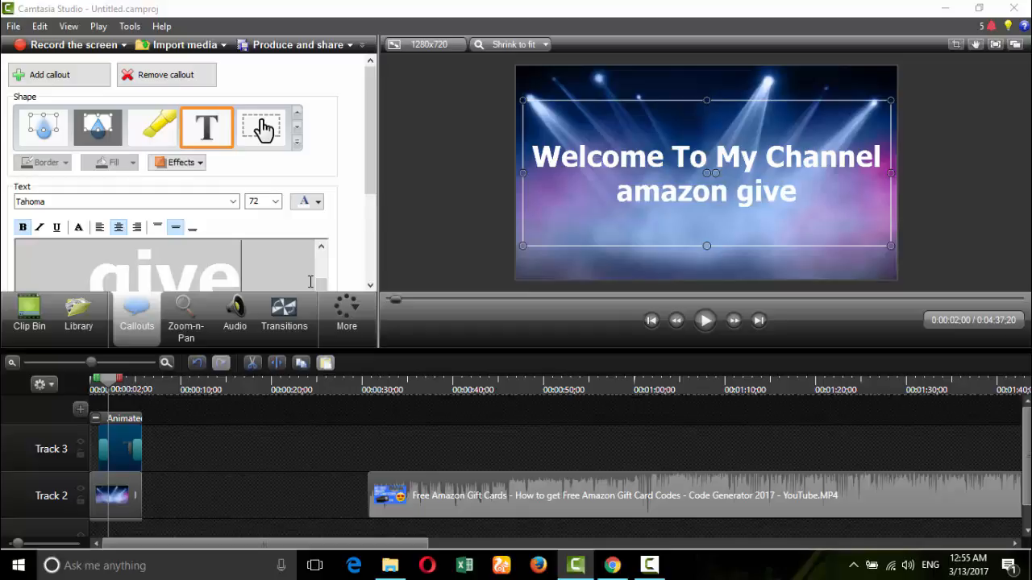
type("away")
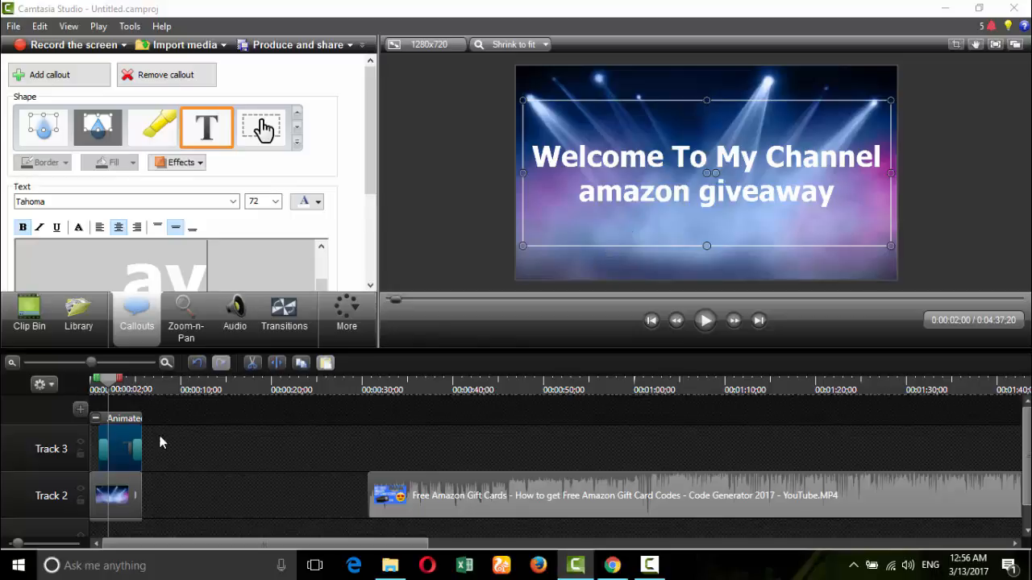
Move the gift card video on Track 2 directly behind the Animated Title and play the title from the start
left_click(475, 497)
left_click_drag(474, 498, 234, 494)
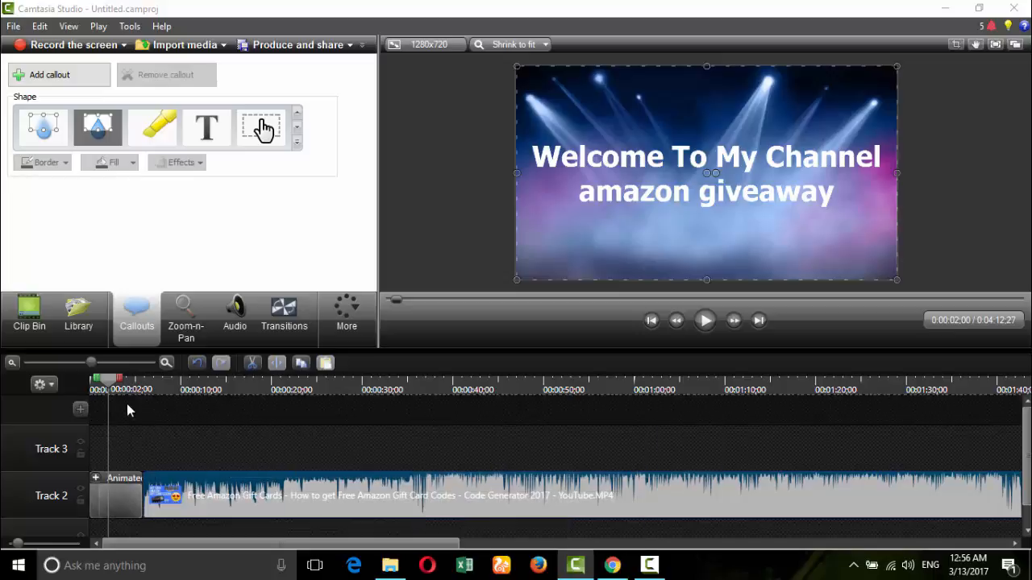
left_click_drag(113, 385, 95, 396)
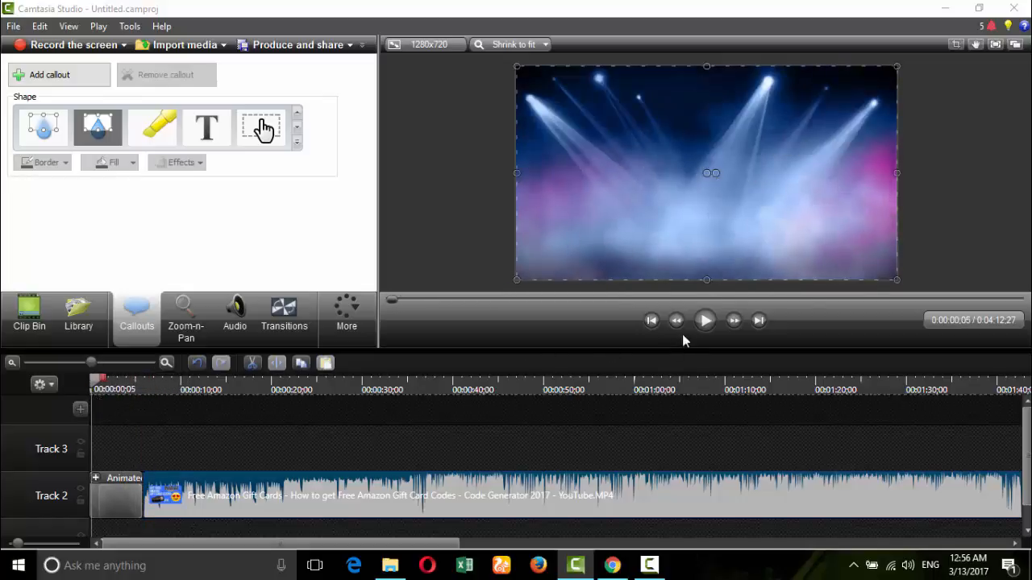
left_click(704, 321)
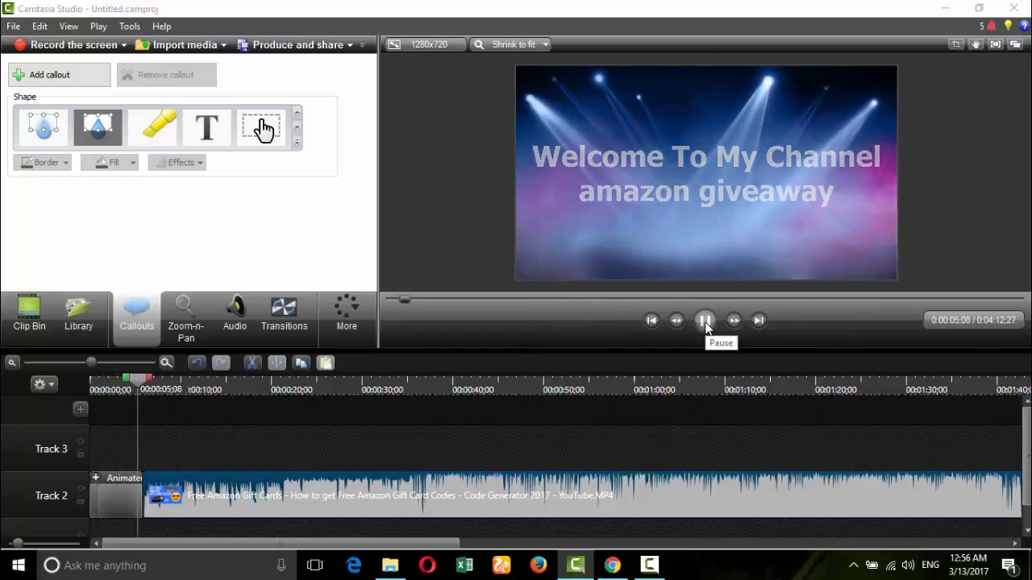
left_click(706, 322)
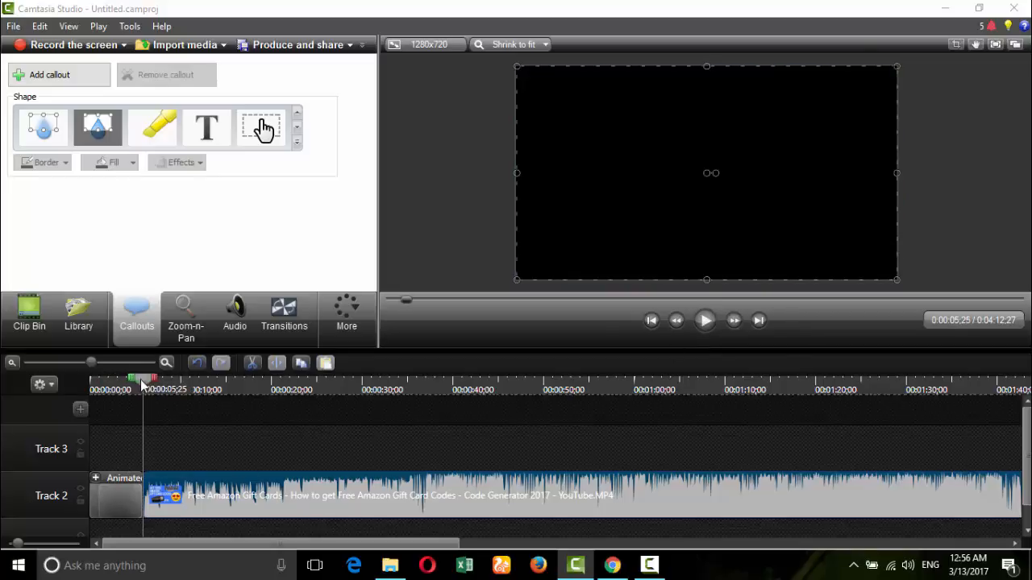
left_click_drag(143, 379, 91, 391)
Trim the end of the Animated Title to about 5 seconds and place the gift card video directly behind it
left_click_drag(202, 488, 265, 498)
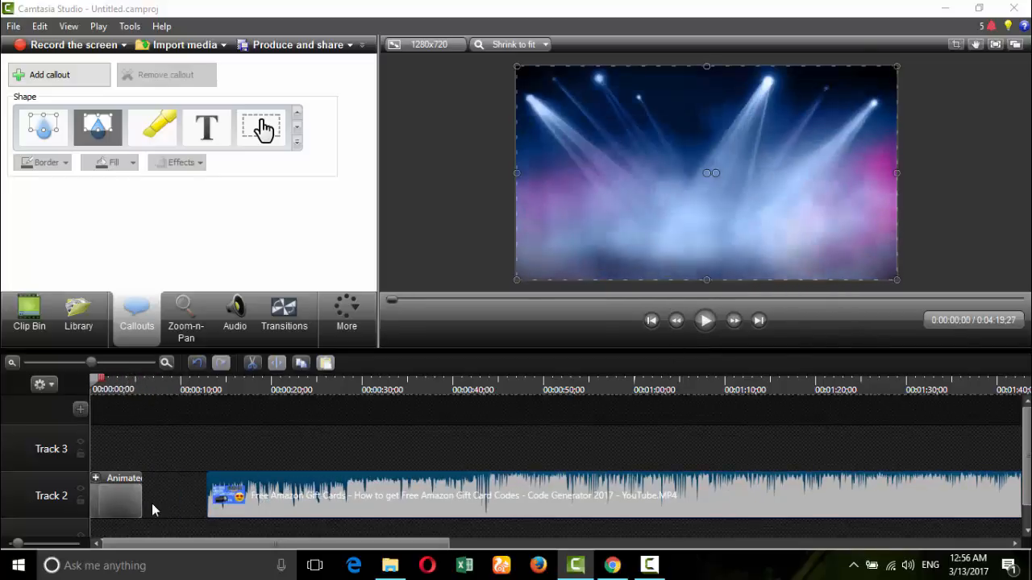
left_click_drag(140, 502, 134, 502)
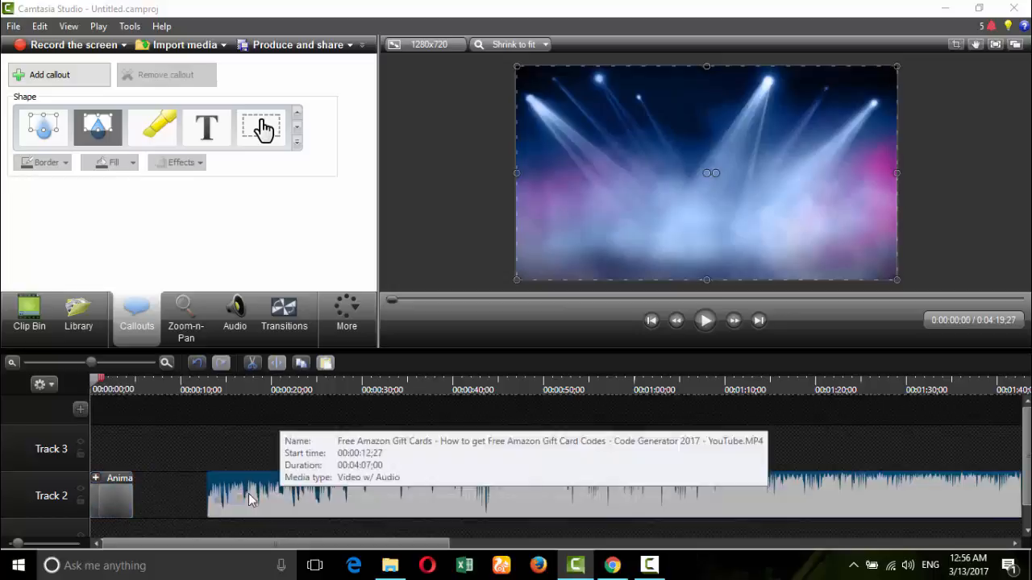
left_click_drag(248, 493, 183, 493)
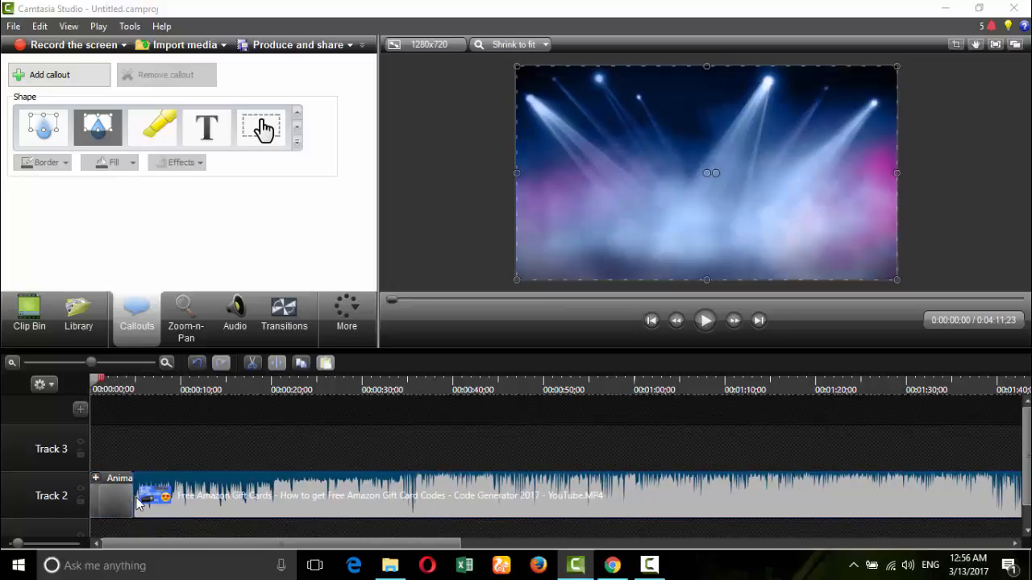
Add a Cube rotate transition between the Animated Title and the gift card video on Track 2
left_click(278, 321)
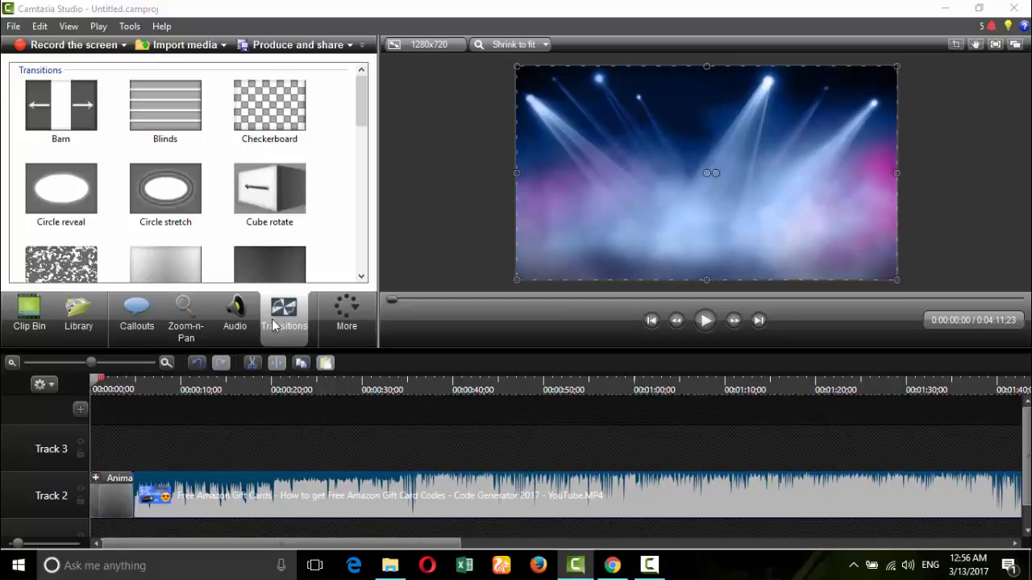
left_click_drag(268, 202, 138, 507)
scroll(297, 469, "down", 1)
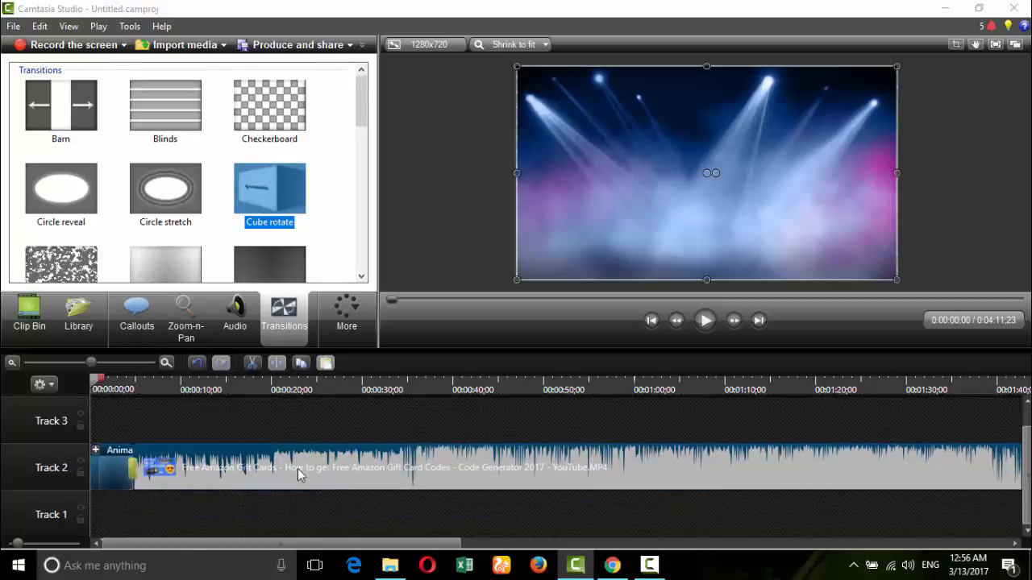
scroll(285, 468, "up", 1)
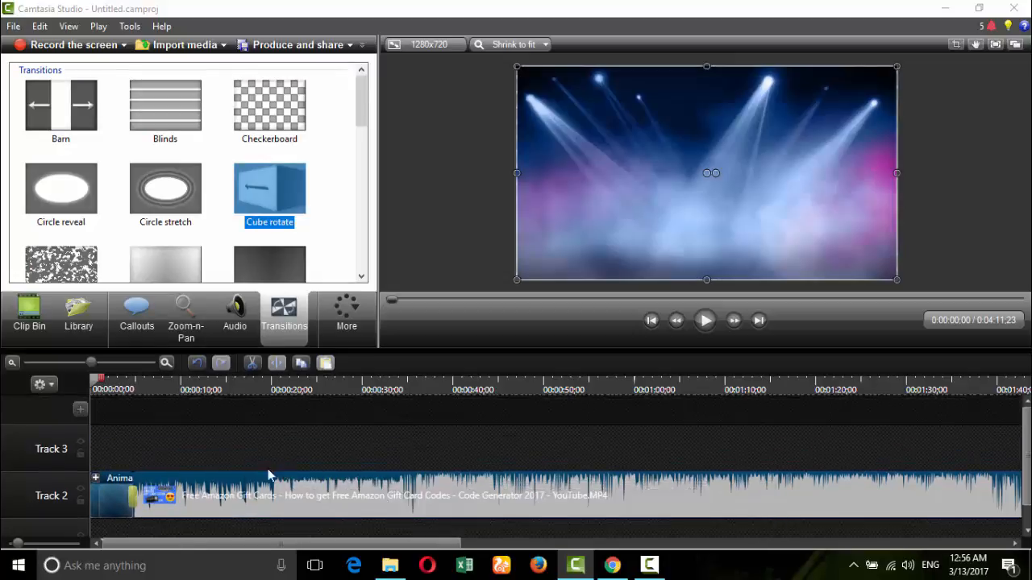
Scrub through the opening of the gift card video to about 18 seconds and show the whole clip on the timeline
left_click_drag(98, 390, 246, 436)
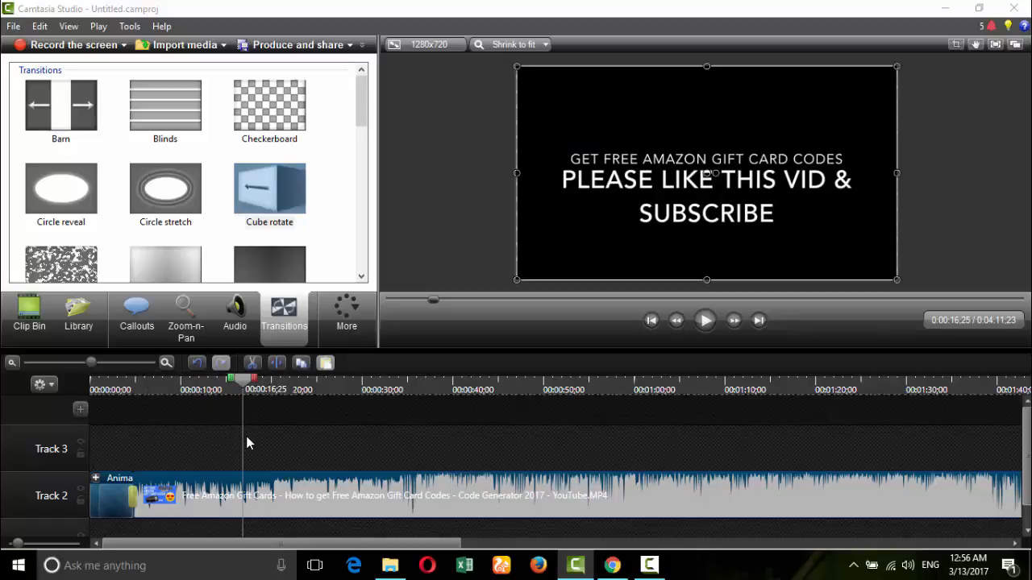
left_click_drag(254, 388, 259, 388)
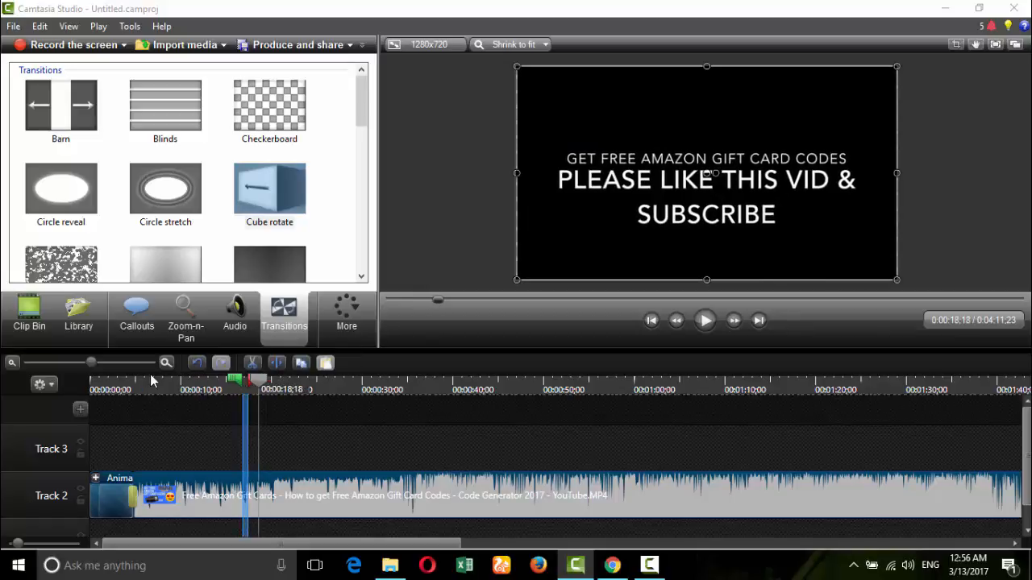
left_click(13, 363)
left_click(12, 363)
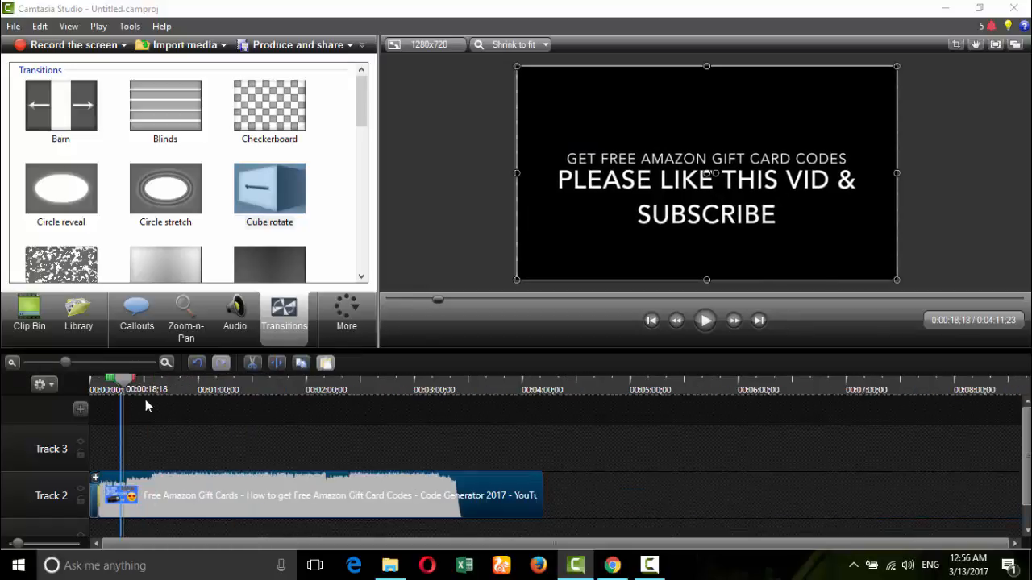
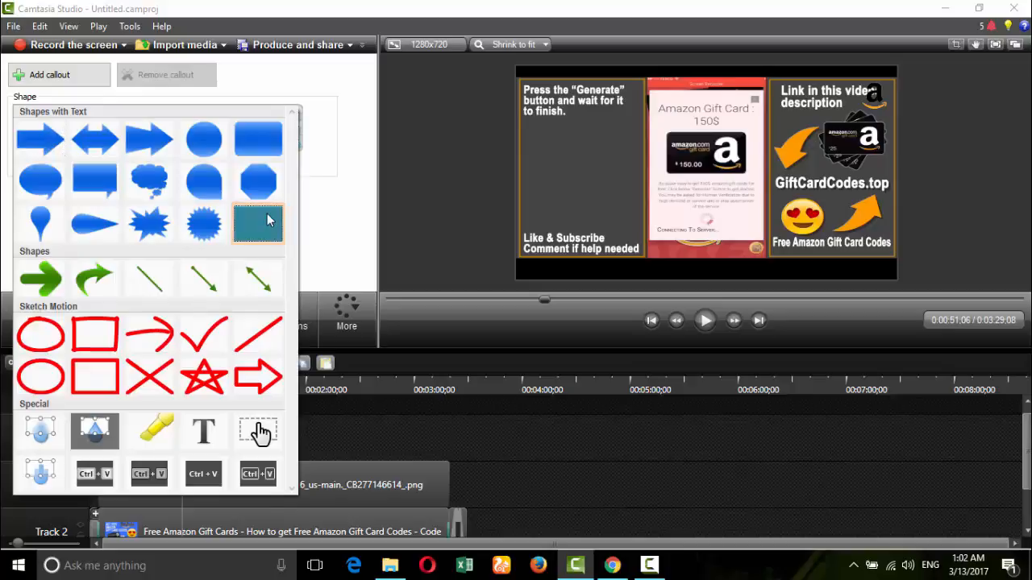
Add a filled teal rectangle callout at about 51 seconds and resize it into a thin banner across the video's full width
left_click(258, 224)
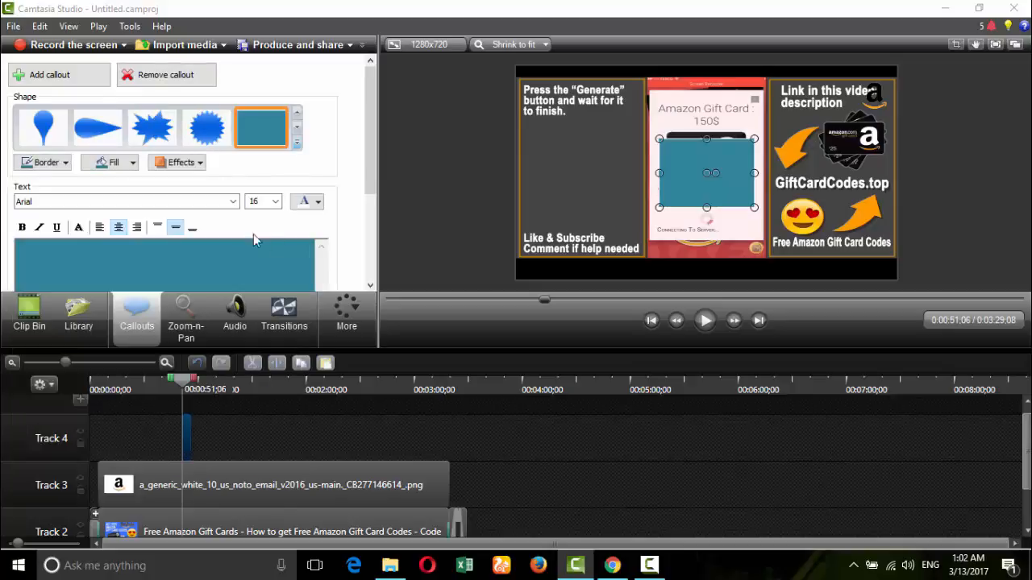
left_click_drag(659, 174, 522, 175)
left_click(657, 174)
left_click_drag(753, 174, 897, 170)
left_click_drag(709, 138, 709, 153)
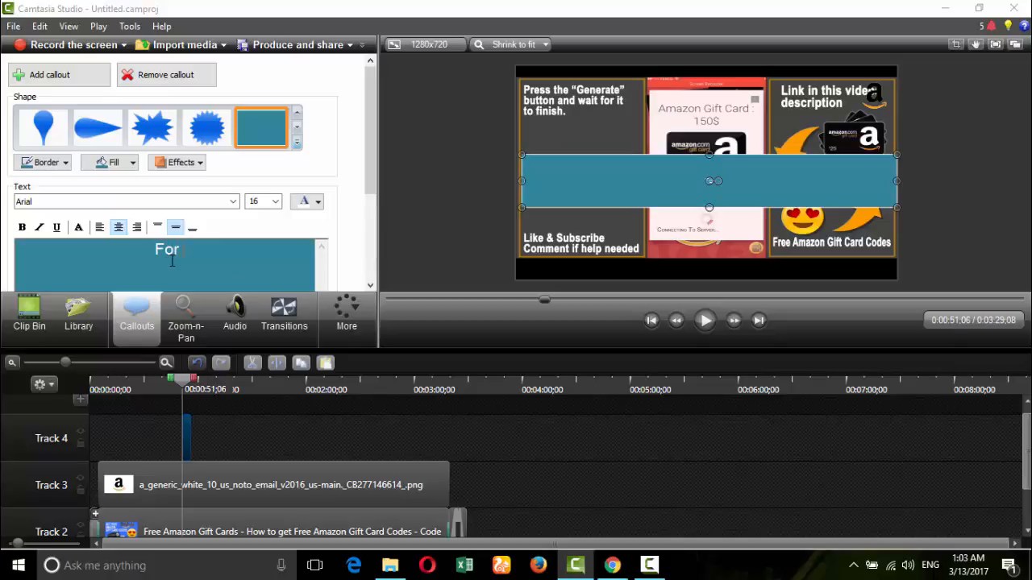
Enter "For Gift Card Follow The Description link" as the text of the teal banner callout
type("Gift Card Follo")
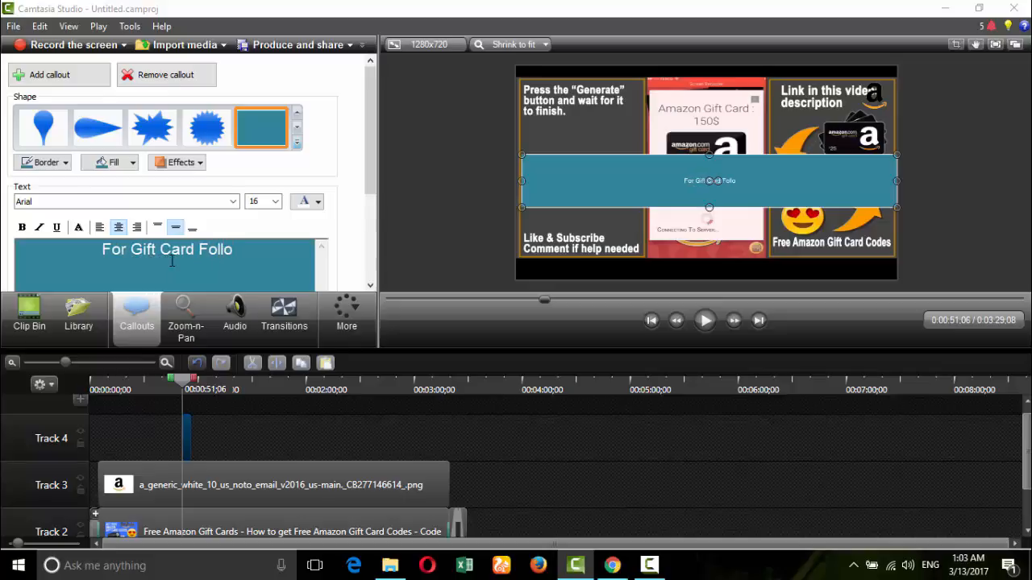
type("w This")
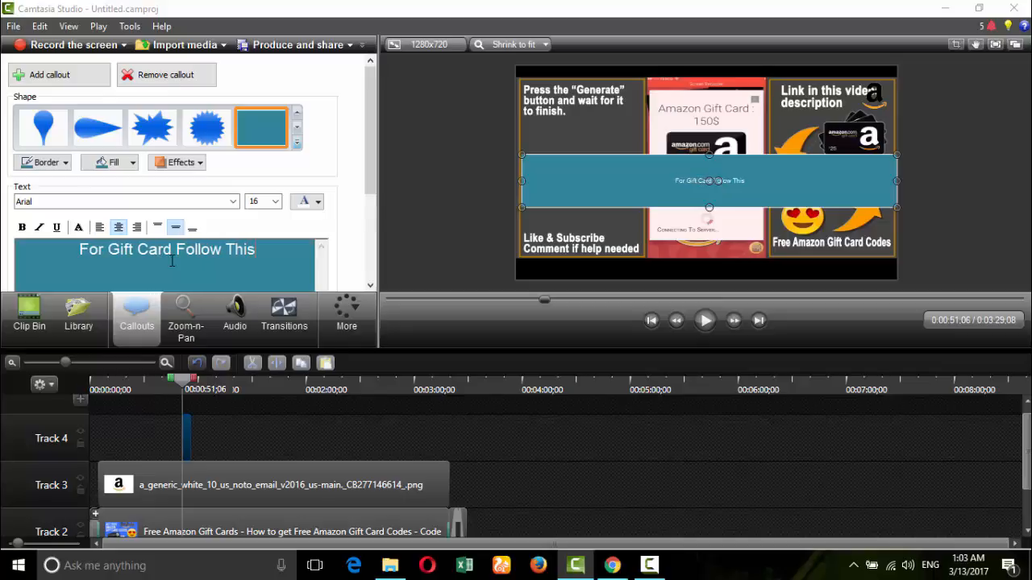
key("BackSpace")
key("BackSpace")
type("e ")
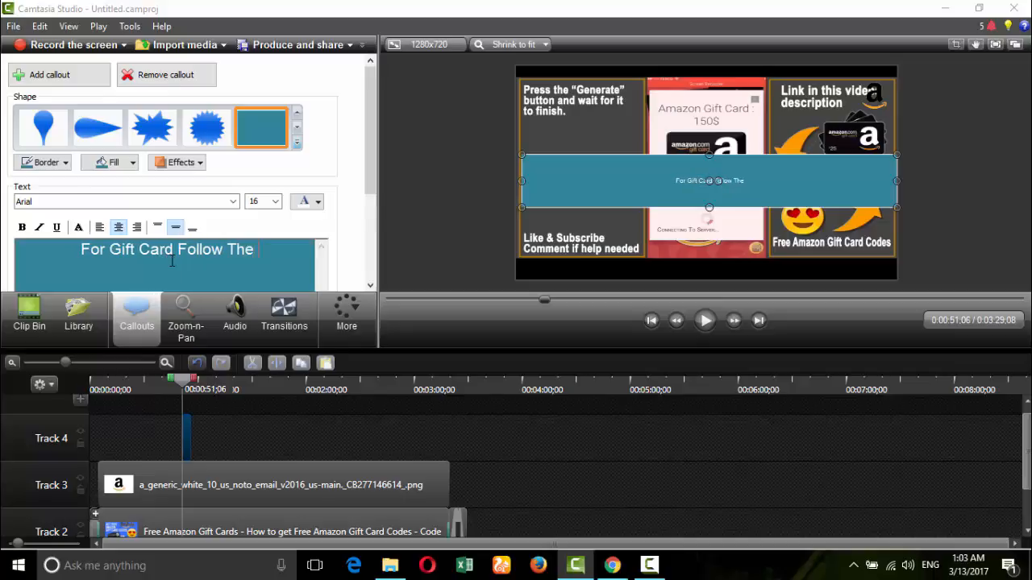
type("De")
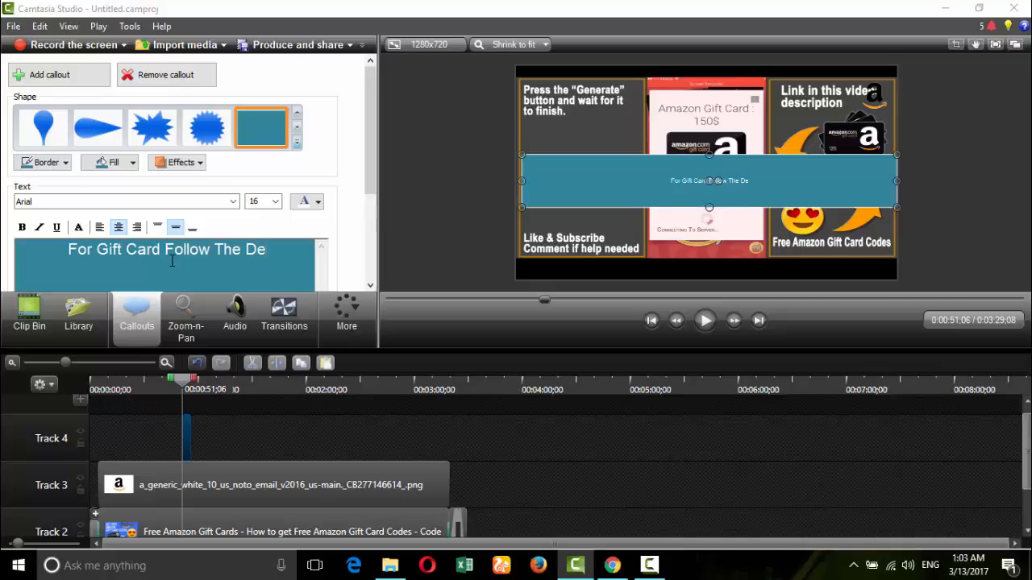
type("scrip")
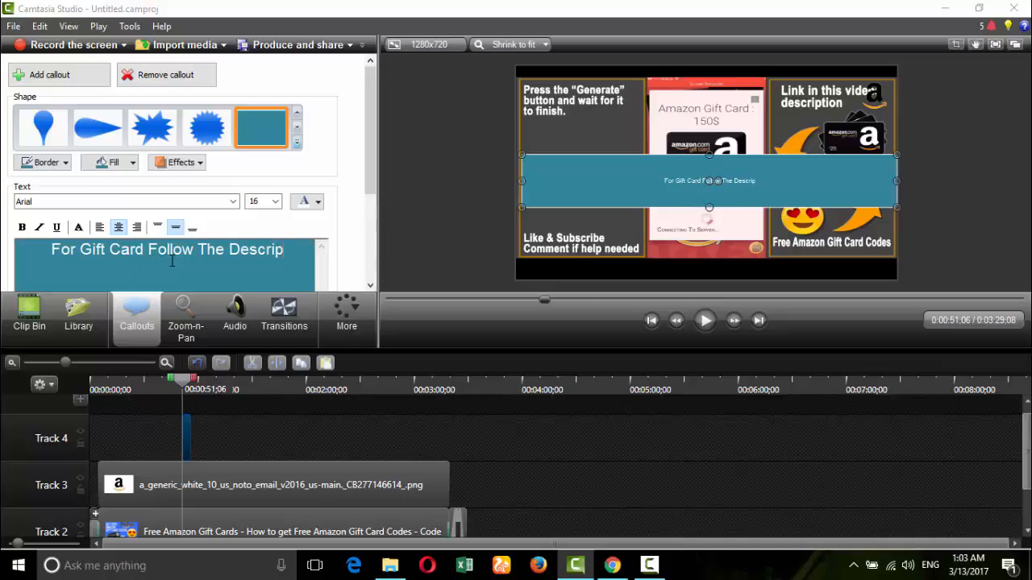
type("tion link")
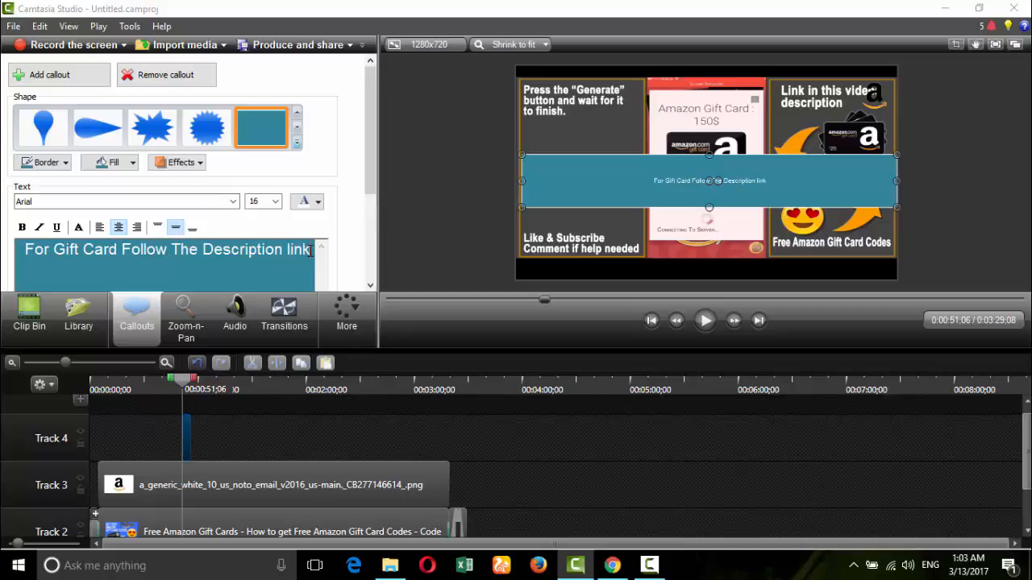
Format the whole banner text as 36-point bold
left_click_drag(310, 250, 37, 255)
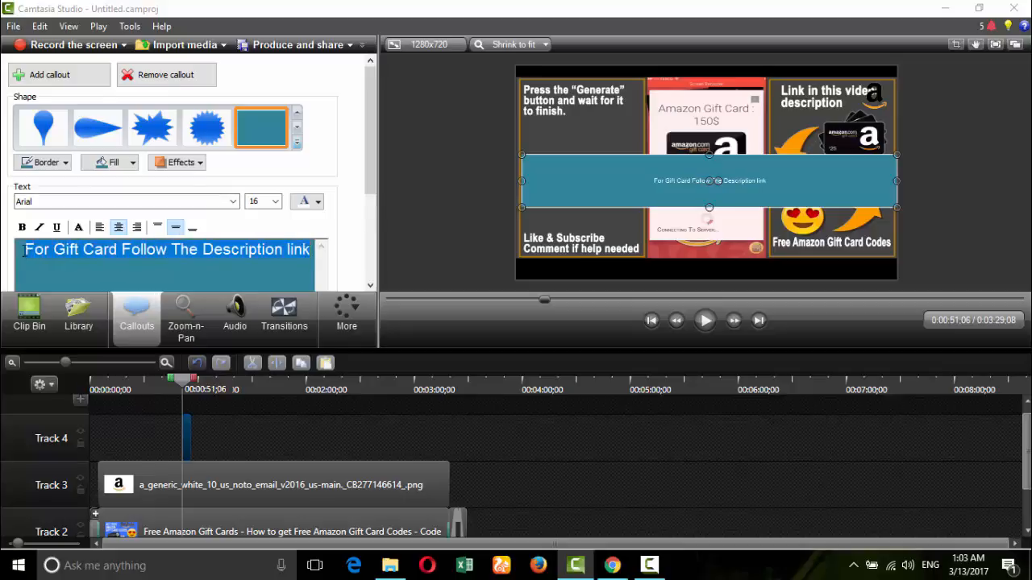
left_click(274, 202)
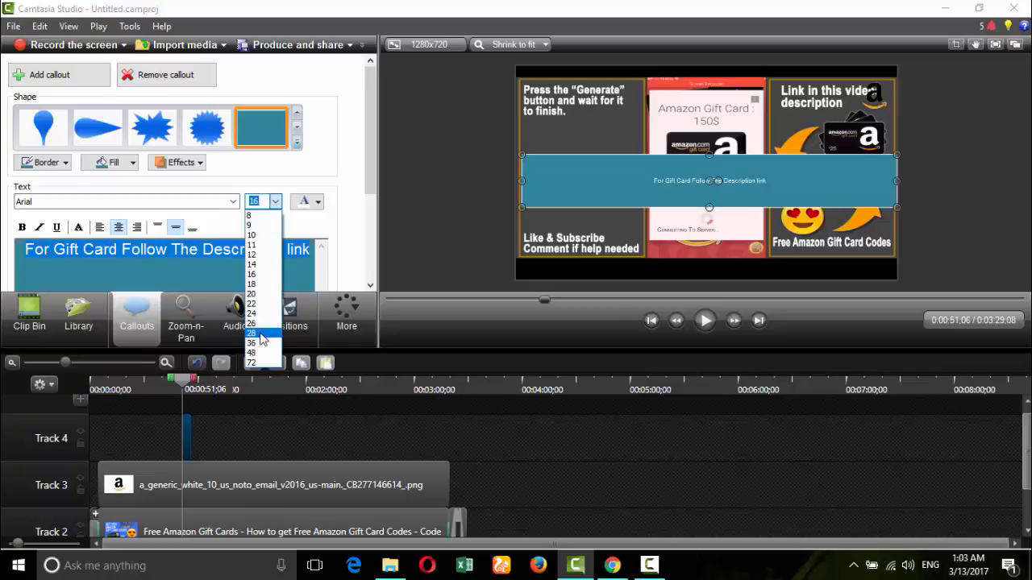
left_click(256, 355)
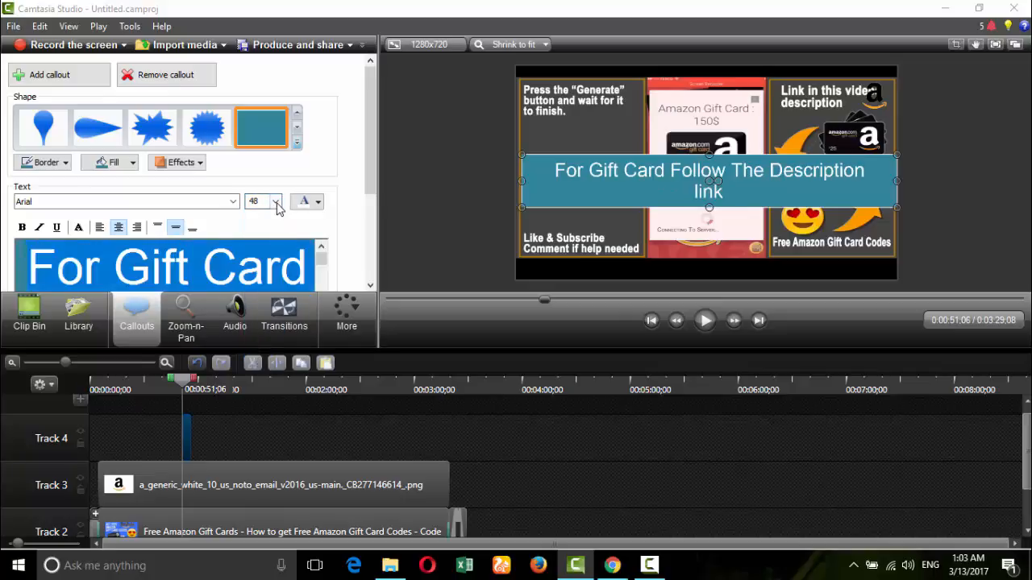
left_click(275, 201)
left_click(273, 344)
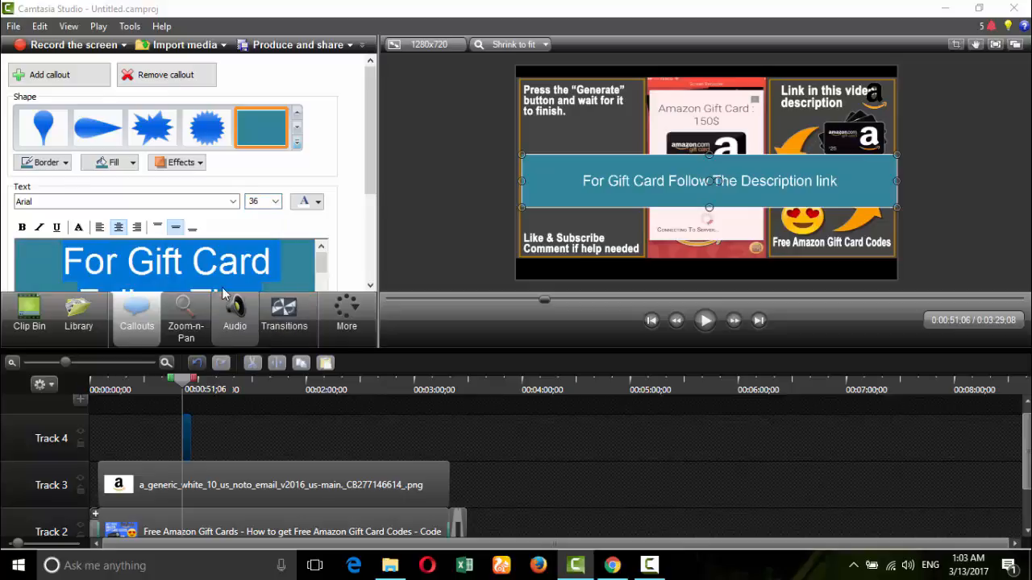
left_click(23, 227)
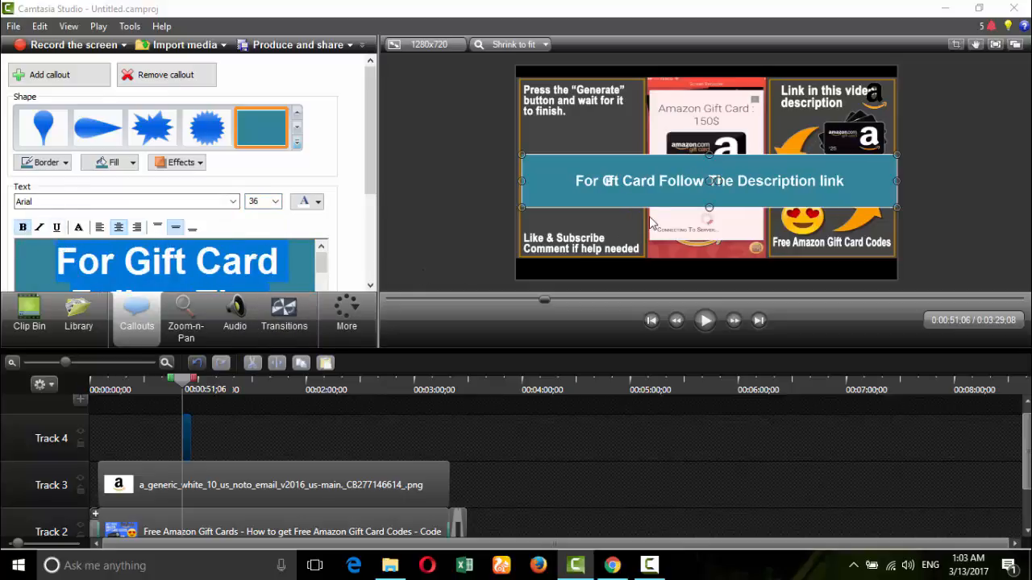
Remove the stray space inside "Gift" in the banner text and move the banner down to the lower part of the video
left_click(650, 137)
left_click(635, 190)
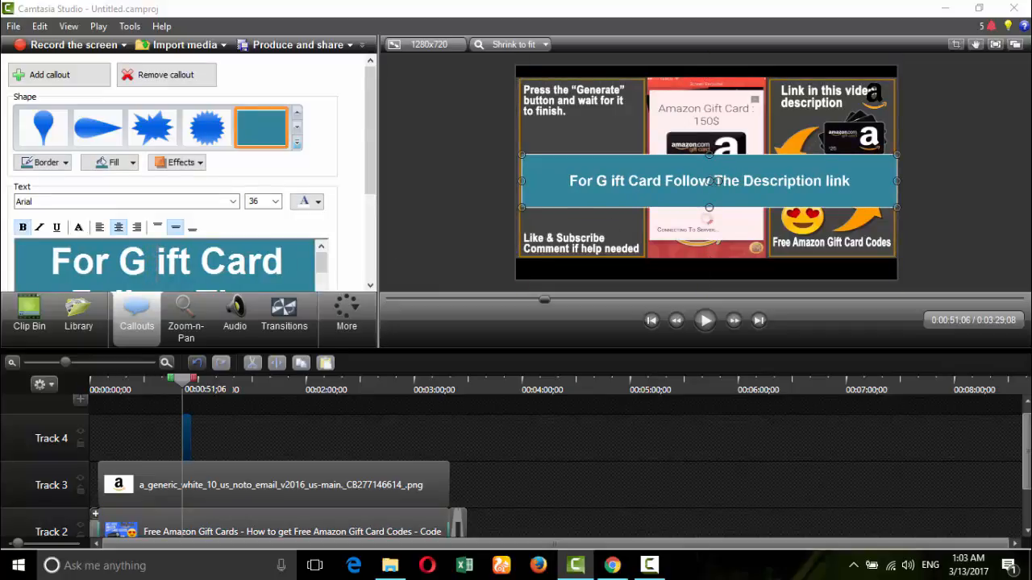
key("BackSpace")
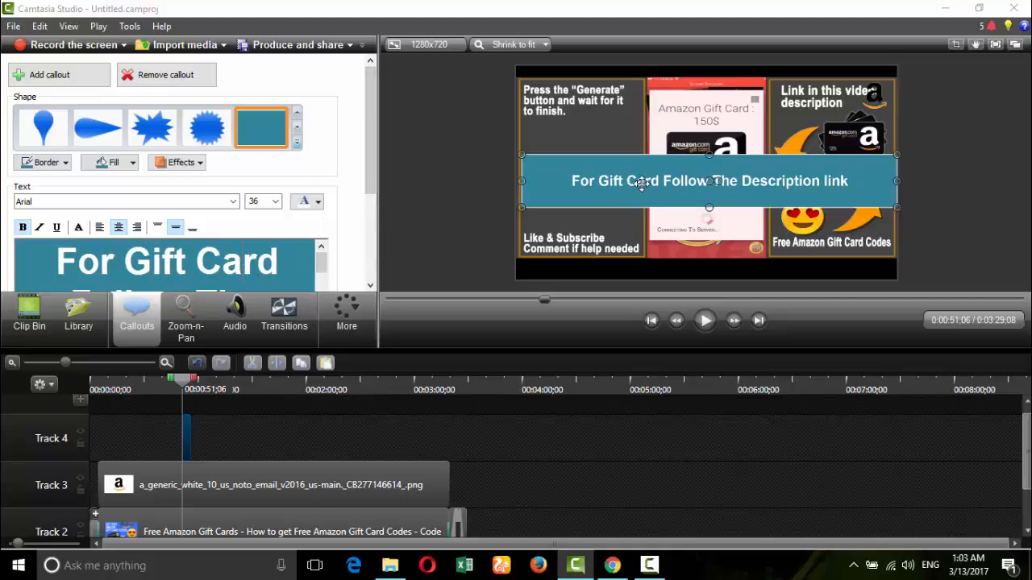
left_click_drag(615, 177, 587, 211)
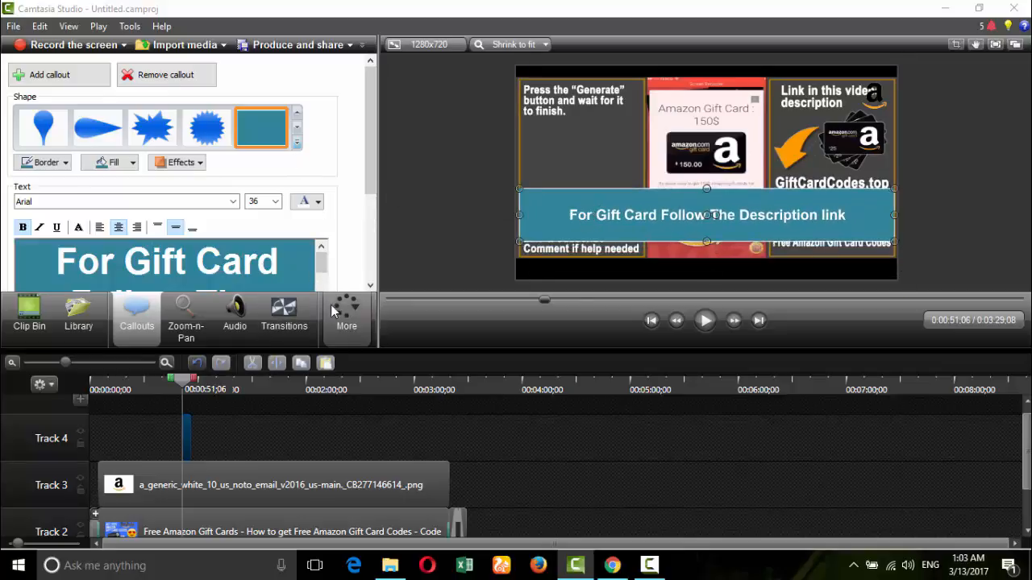
Apply the Remove a color effect to the callout, sampling the banner's teal background as the color
left_click(346, 314)
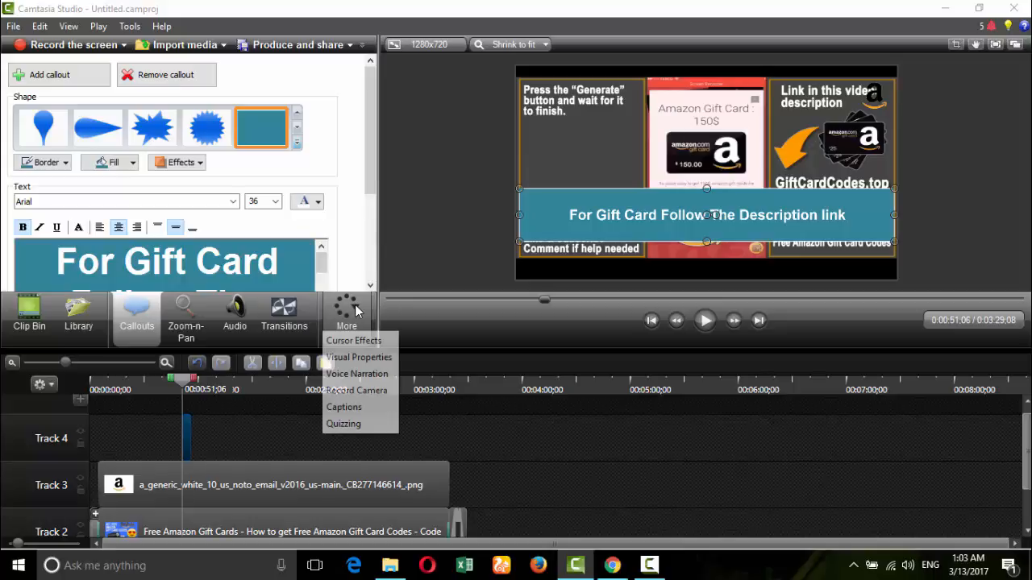
left_click(359, 364)
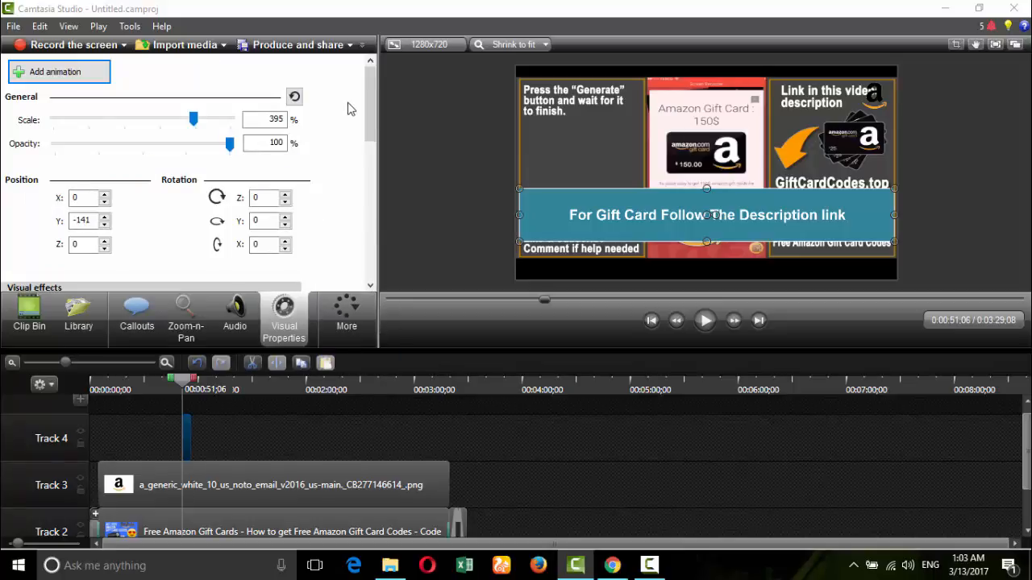
scroll(370, 105, "down", 5)
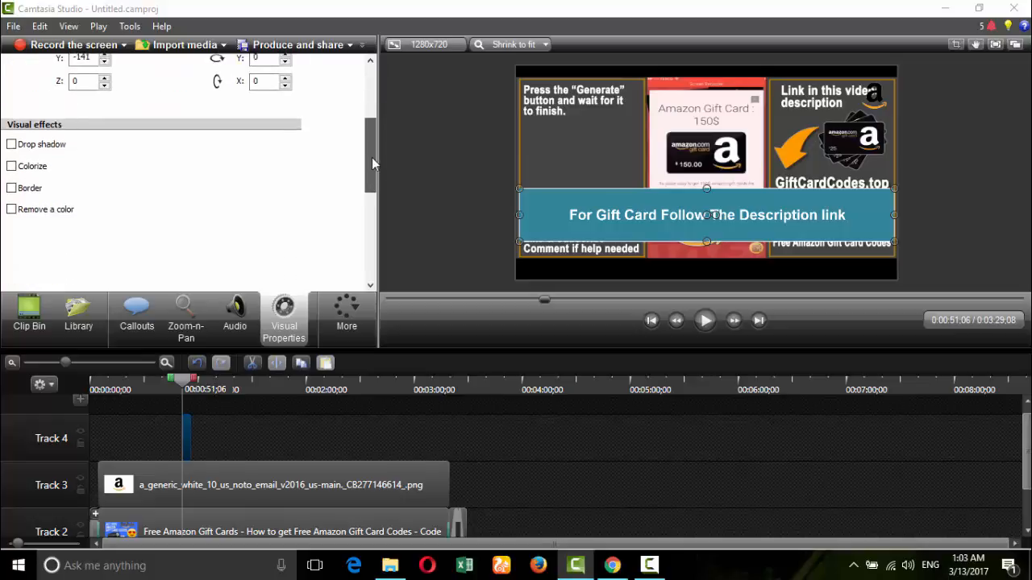
left_click(55, 209)
left_click(87, 227)
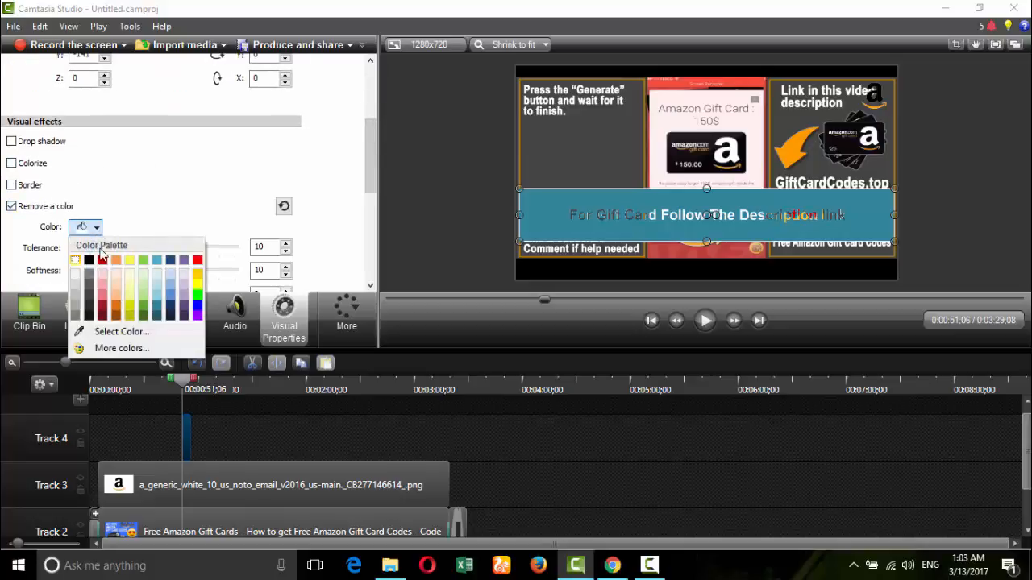
left_click(103, 332)
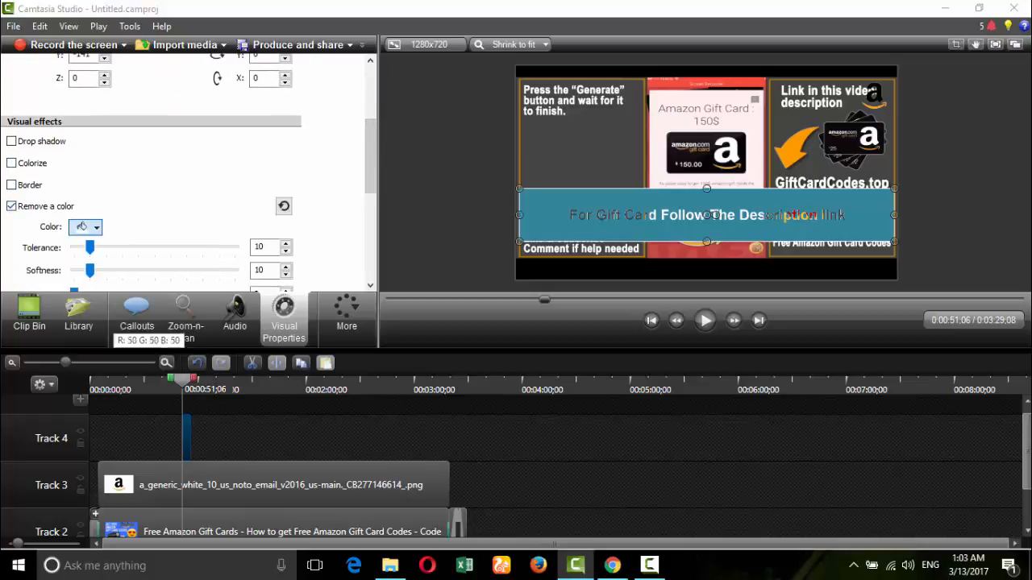
left_click(555, 207)
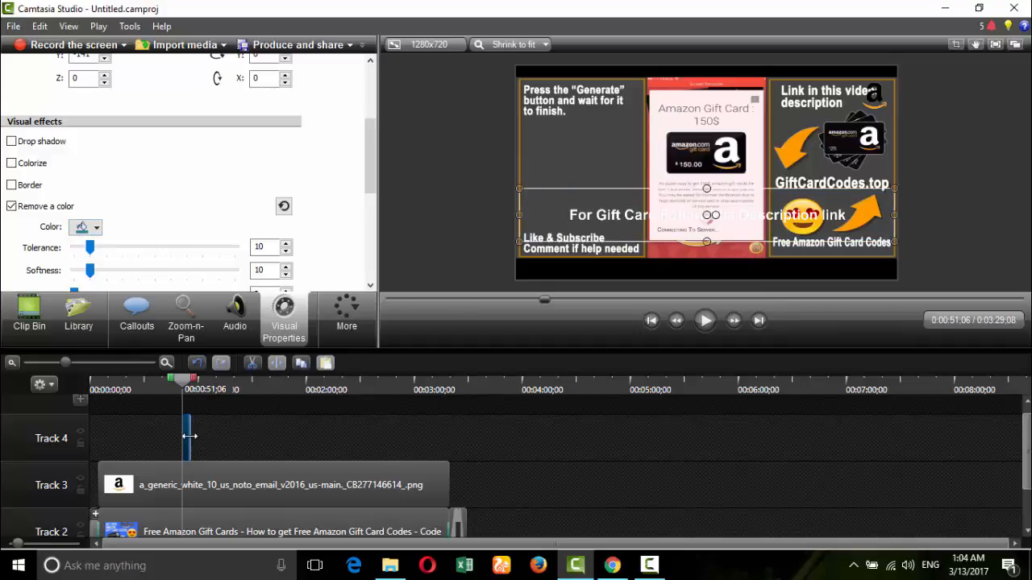
Extend the callout on Track 4 to about 50 seconds and move it beyond the video's lower right edge, at about X 1114, Y -327
left_click_drag(190, 436, 272, 435)
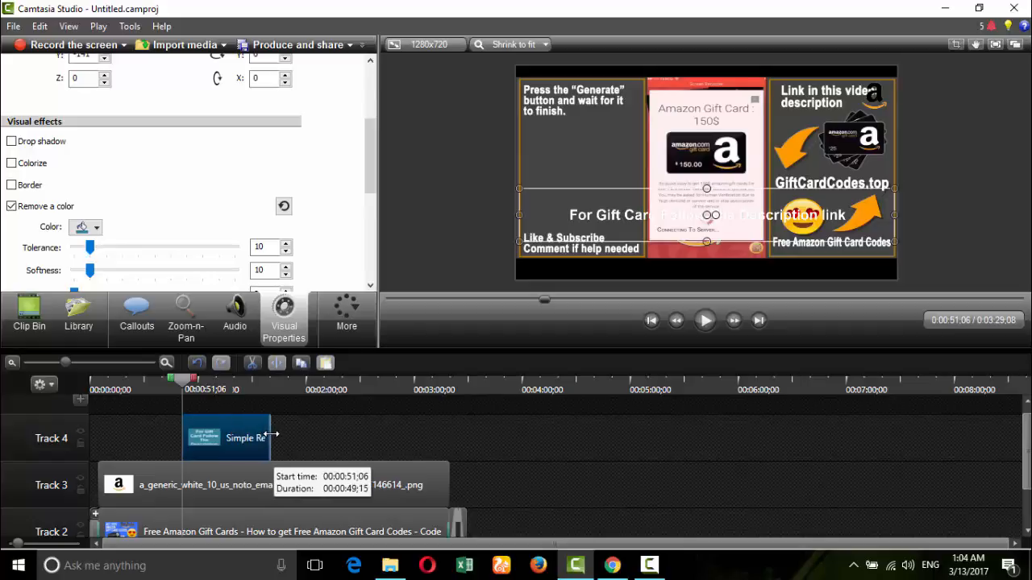
mouse_move(187, 379)
left_mouse_down()
mouse_move(226, 393)
mouse_move(183, 387)
left_mouse_up()
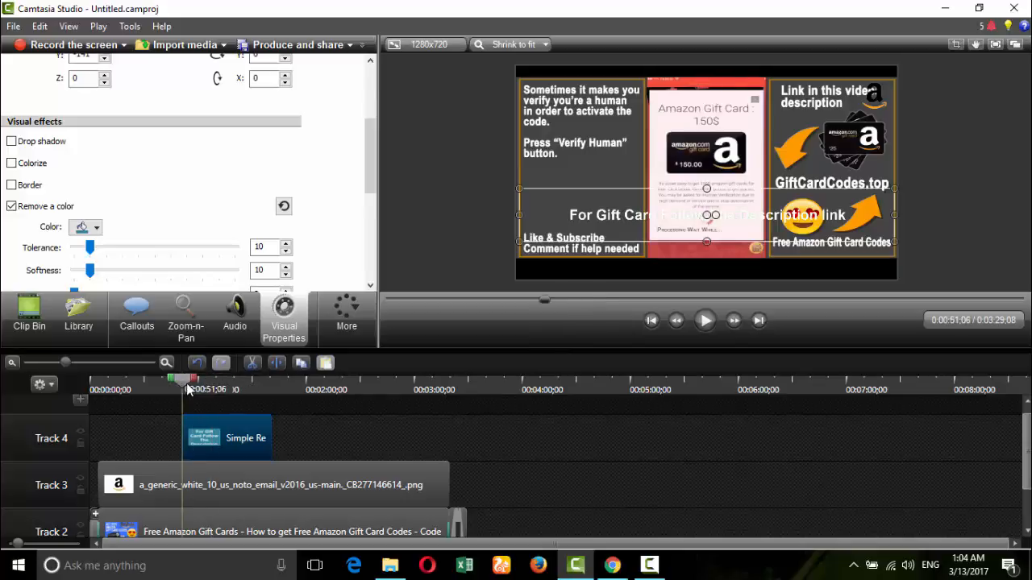
left_click_drag(577, 216, 909, 272)
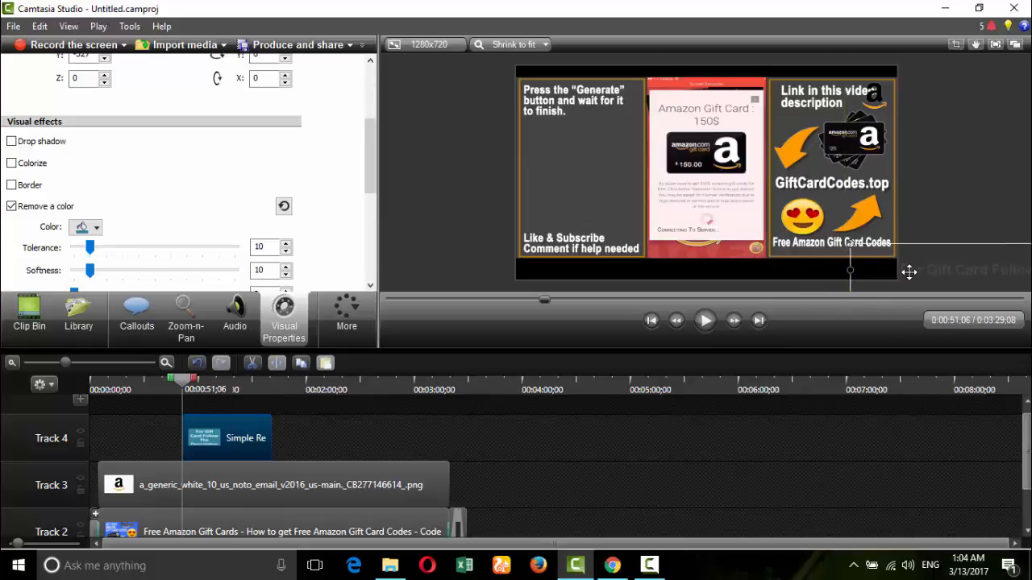
scroll(303, 211, "up", 5)
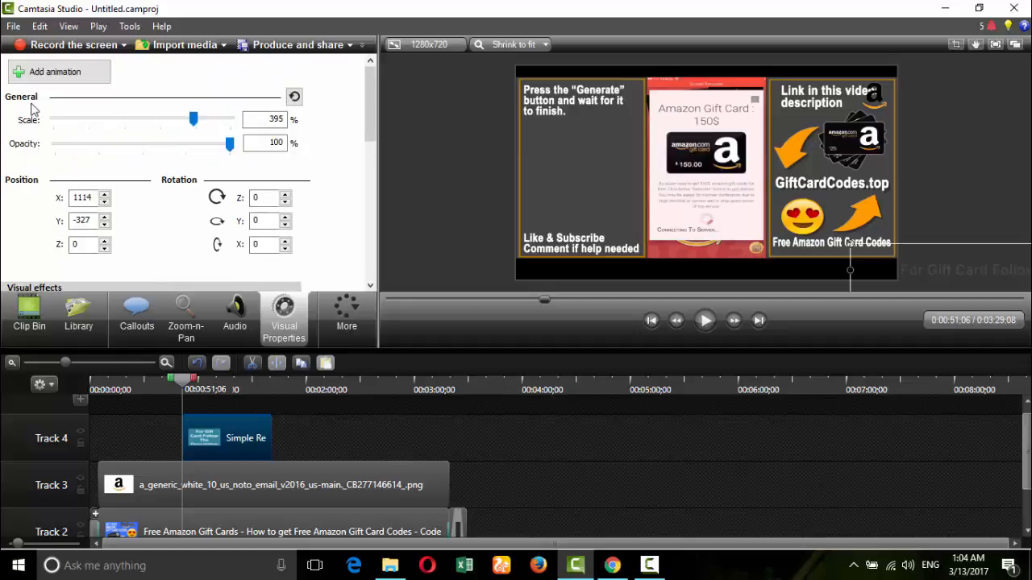
left_click(54, 70)
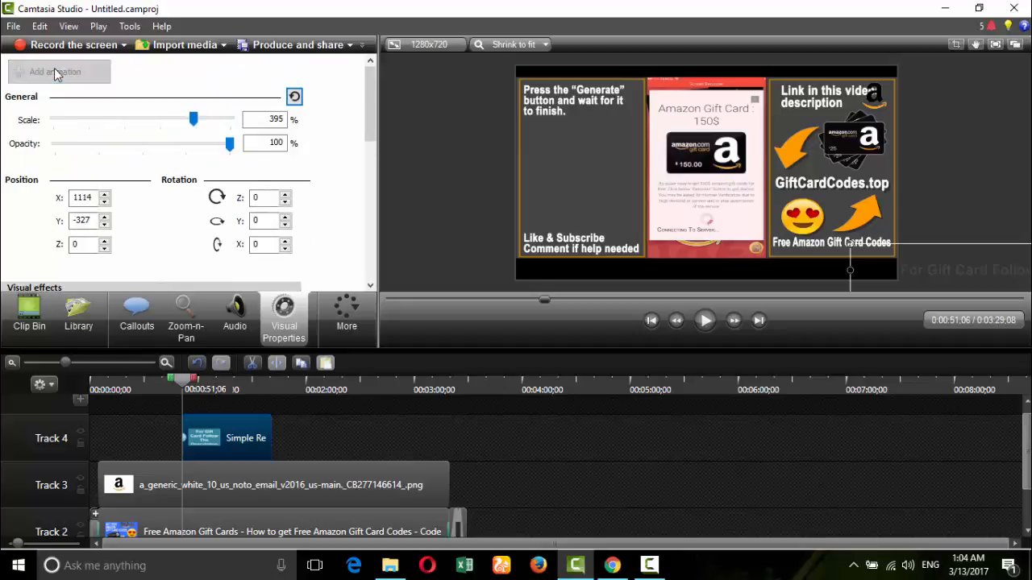
left_click(104, 227)
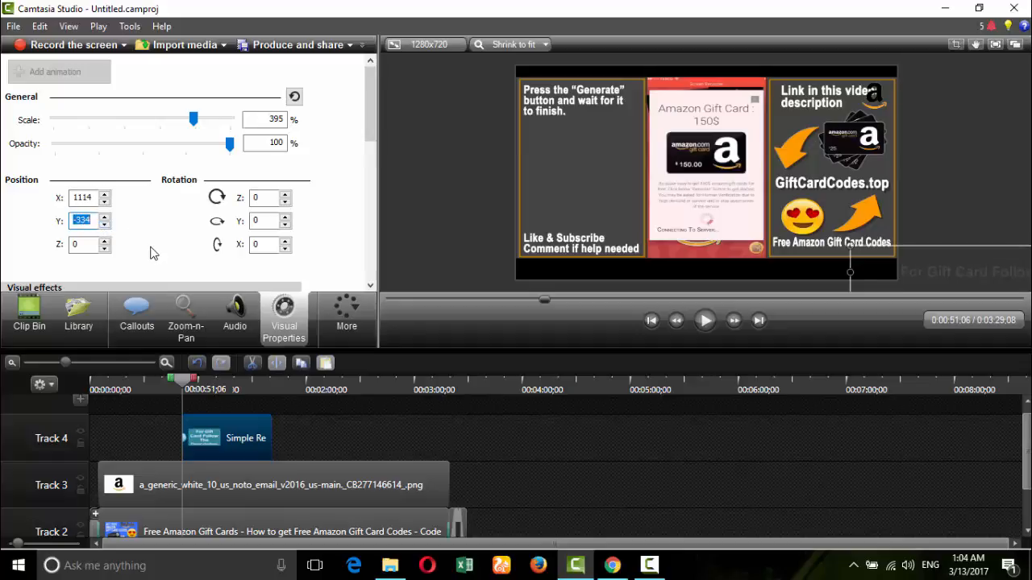
key("ctrl+z")
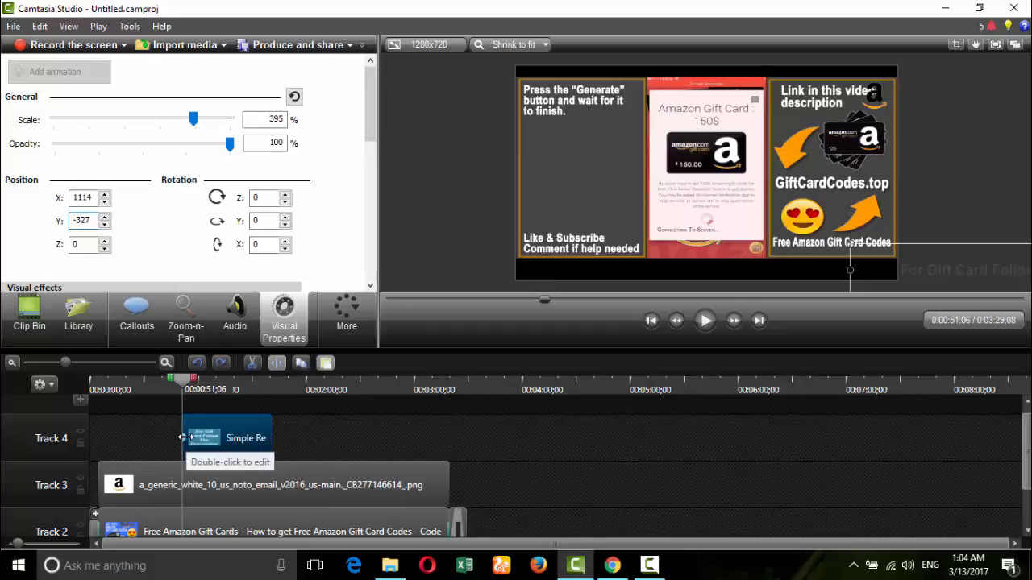
key("Delete")
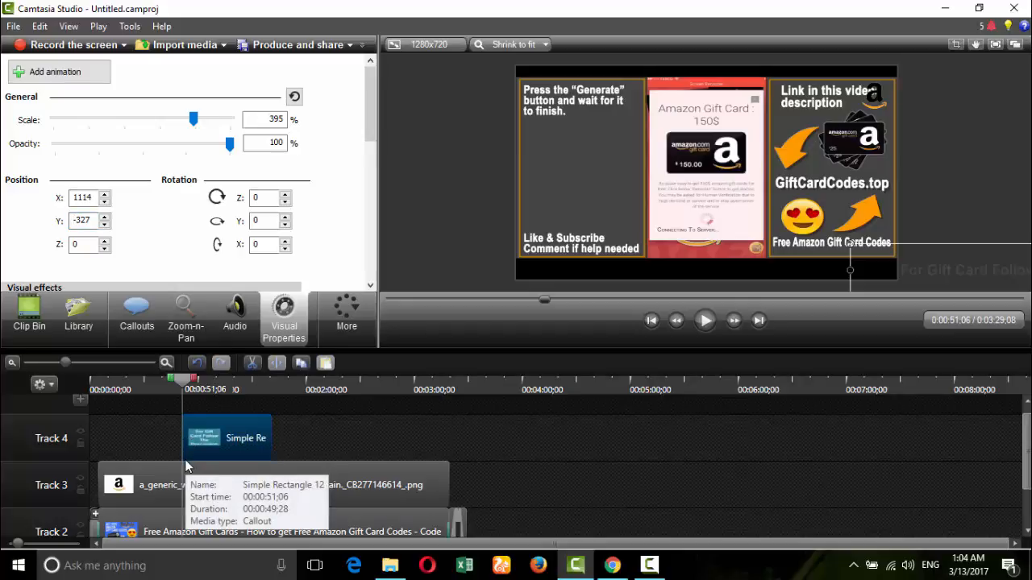
Add an animation to the callout that slides it horizontally to X position 0, and stretch the animation across most of the clip
left_click(73, 73)
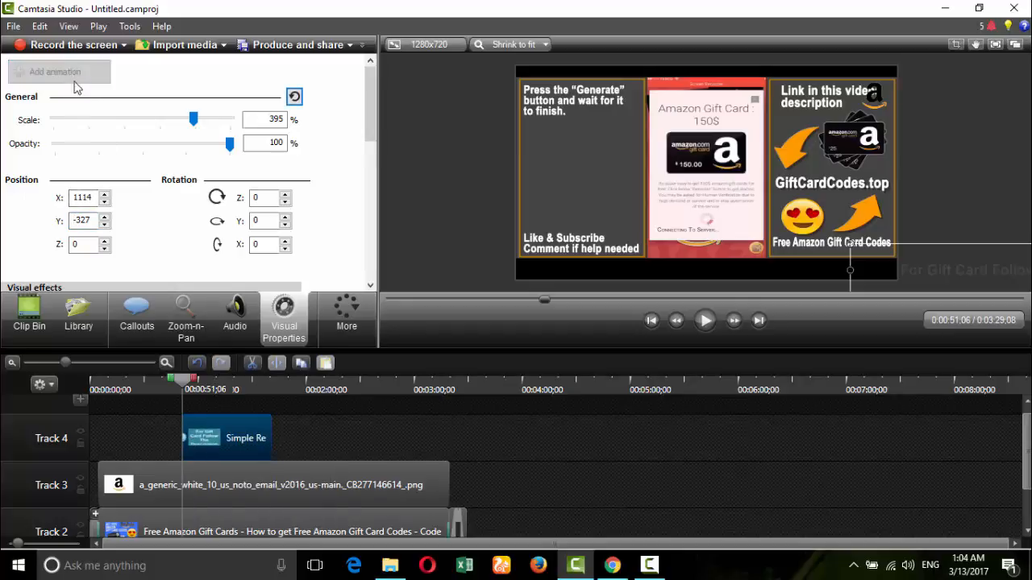
left_click(104, 203)
left_click(104, 202)
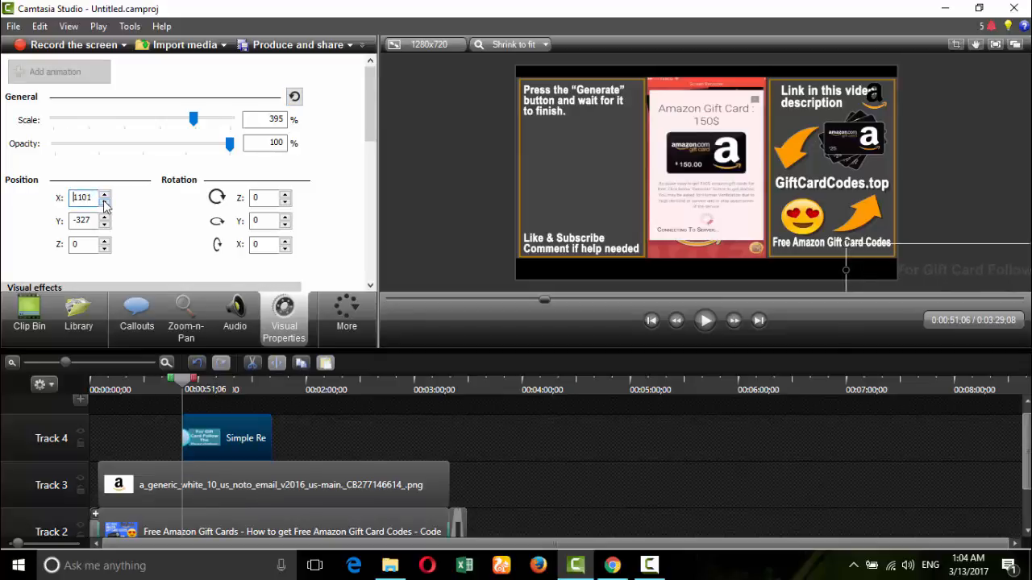
left_click_drag(104, 202, 104, 202)
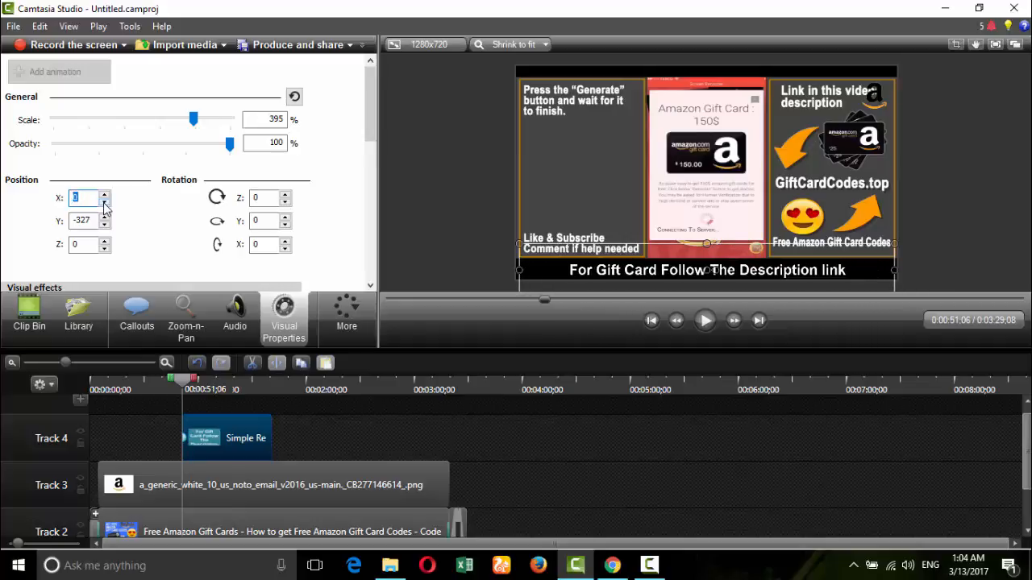
left_click_drag(182, 440, 249, 436)
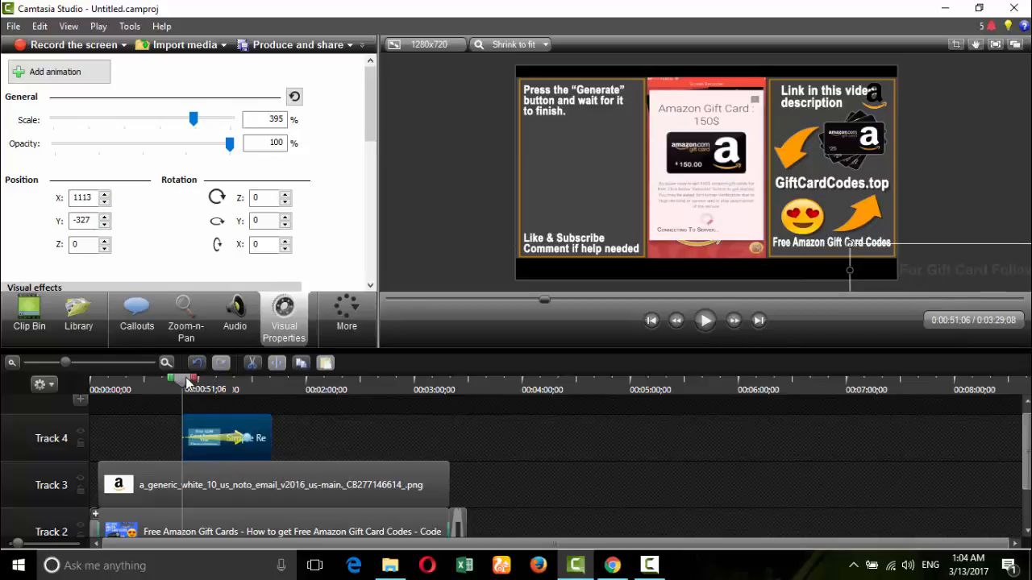
Move the animated callout on Track 4 to start at about 19 seconds and paste a copy of it at about 1:17
left_click_drag(187, 384, 124, 384)
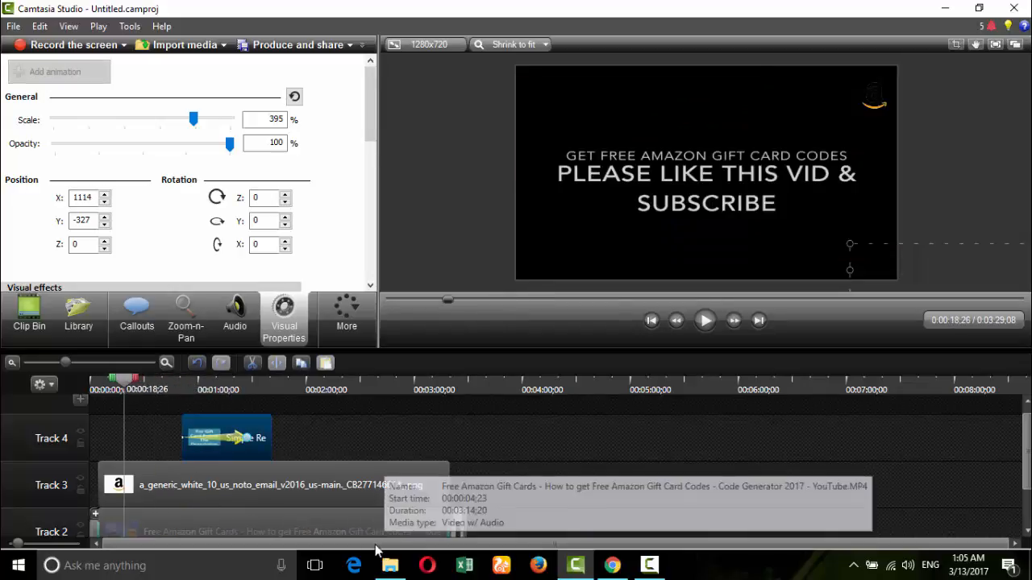
left_click_drag(232, 435, 175, 424)
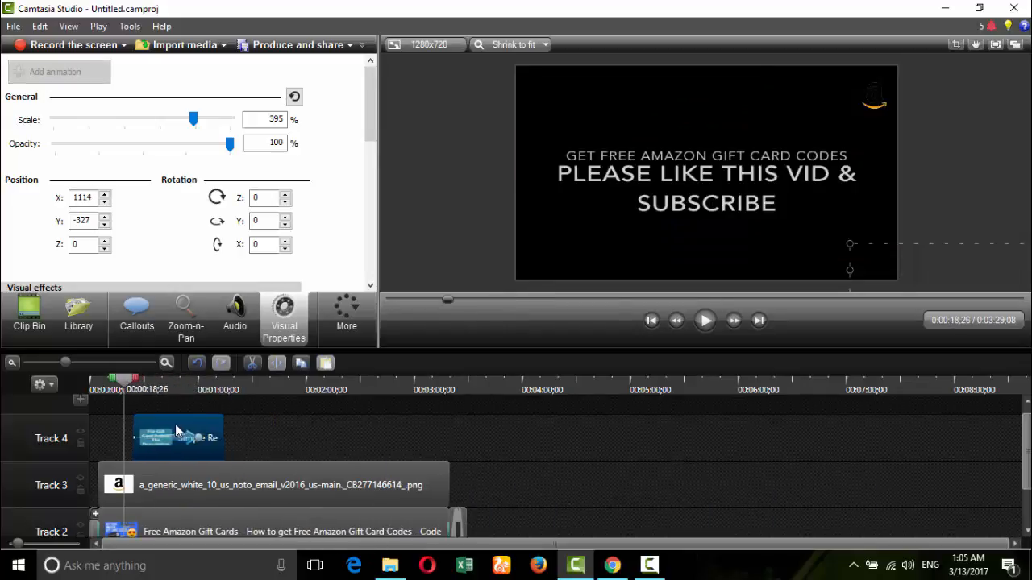
left_click(230, 384)
left_click(275, 433)
key("ctrl+v")
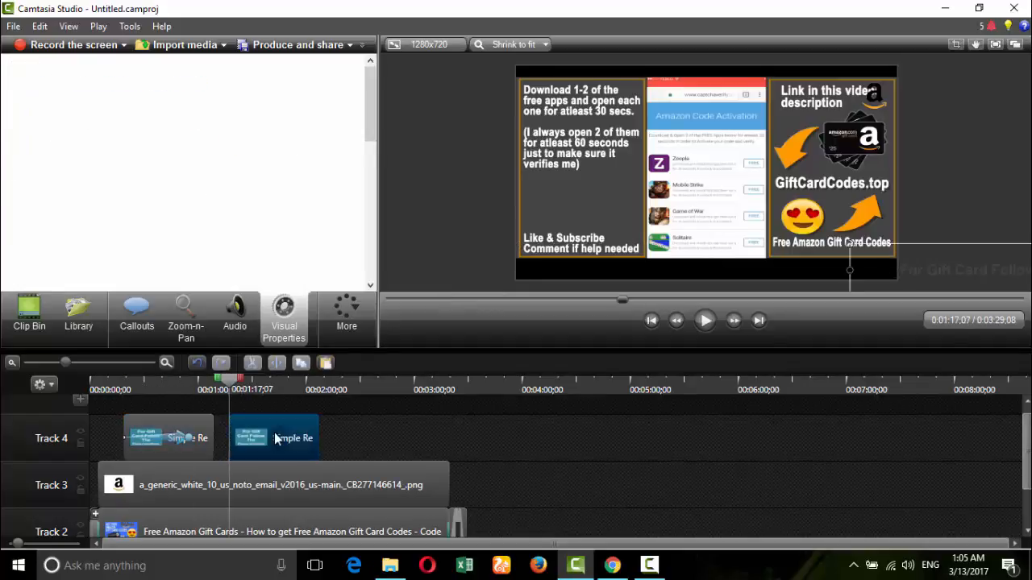
Move the copied callout on Track 4 to start at about 2:00 and preview the first callout's slide from its beginning
left_click_drag(295, 422, 378, 431)
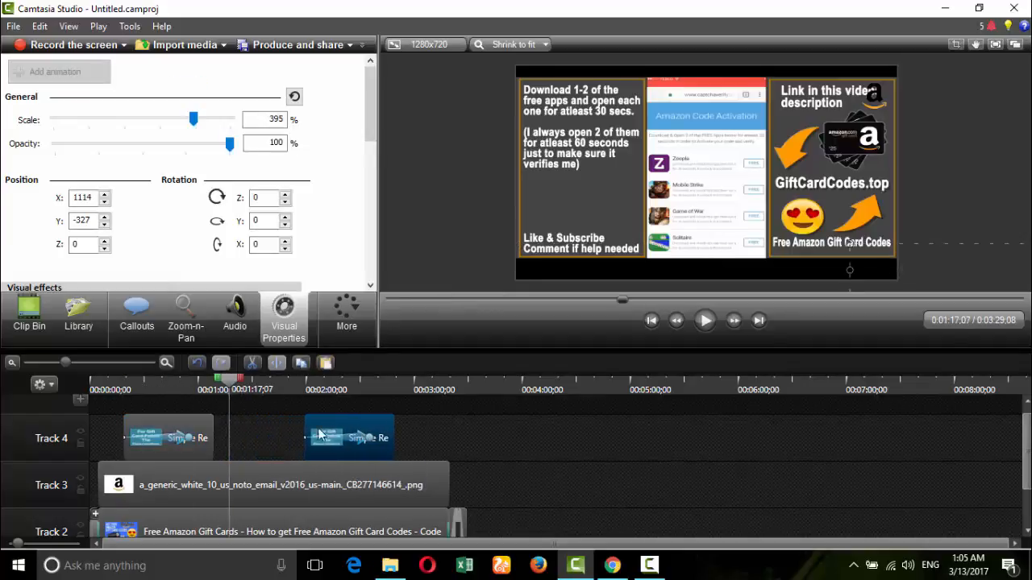
left_click(192, 428)
left_click_drag(231, 384, 114, 391)
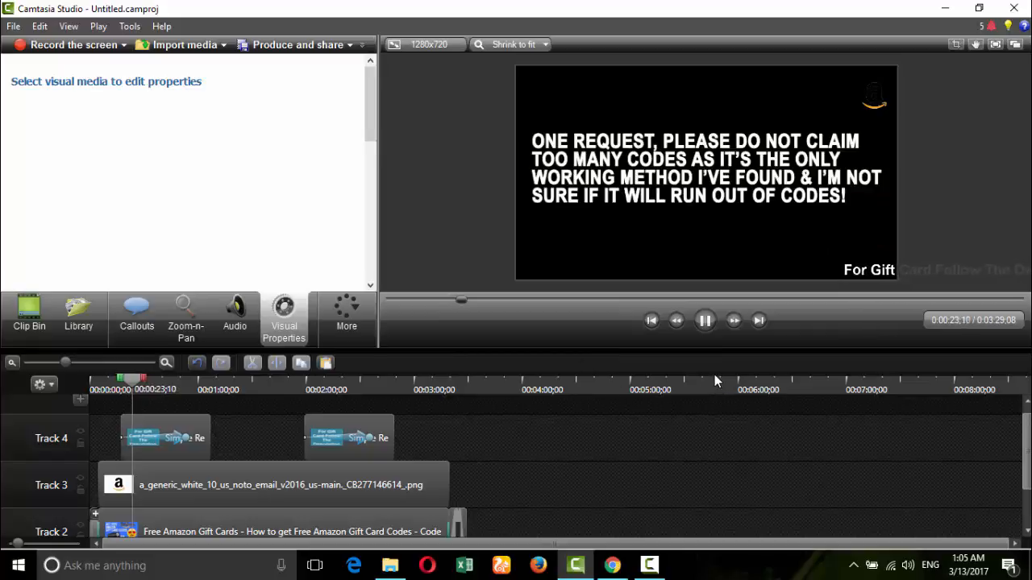
left_click(705, 322)
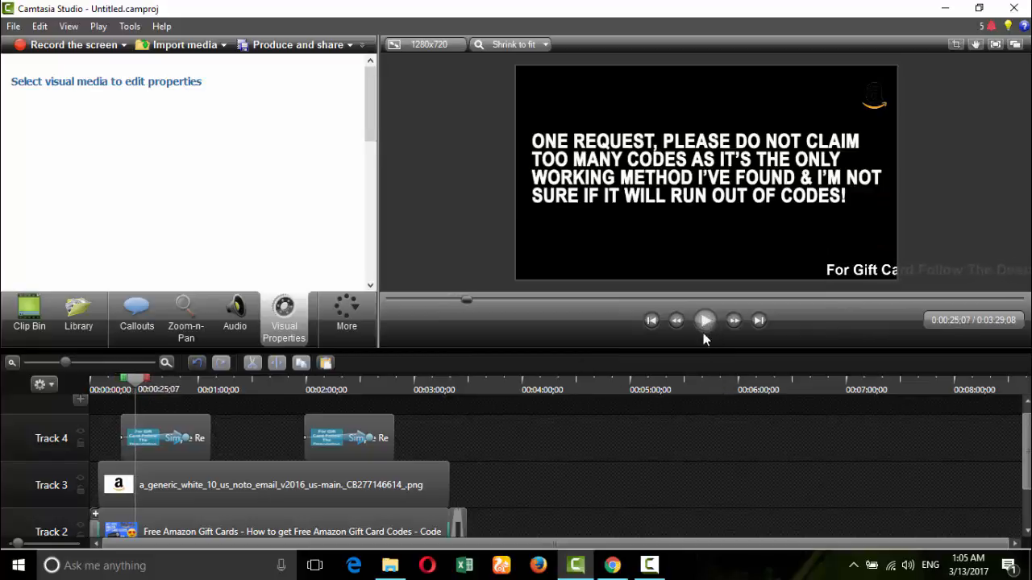
scroll(501, 470, "down", 2)
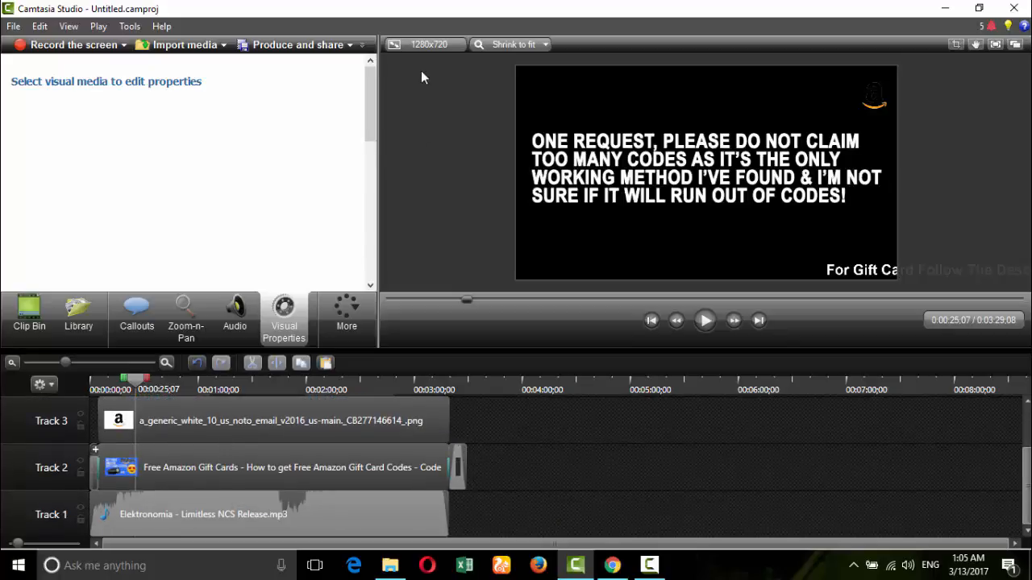
Start producing the video with the MP4 with Smart Player (up to 720p) preset and continue to the file settings
left_click(305, 45)
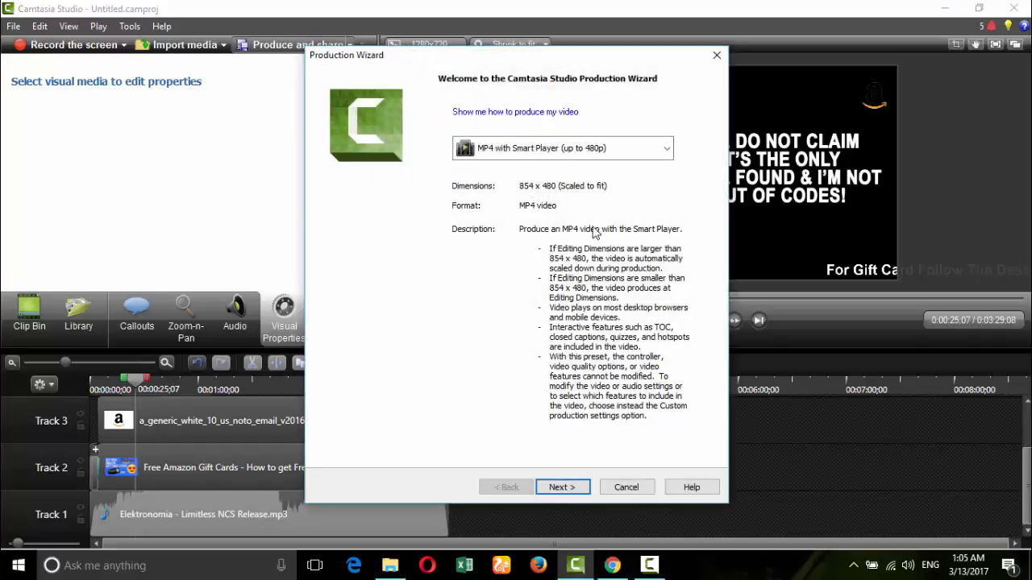
left_click(621, 152)
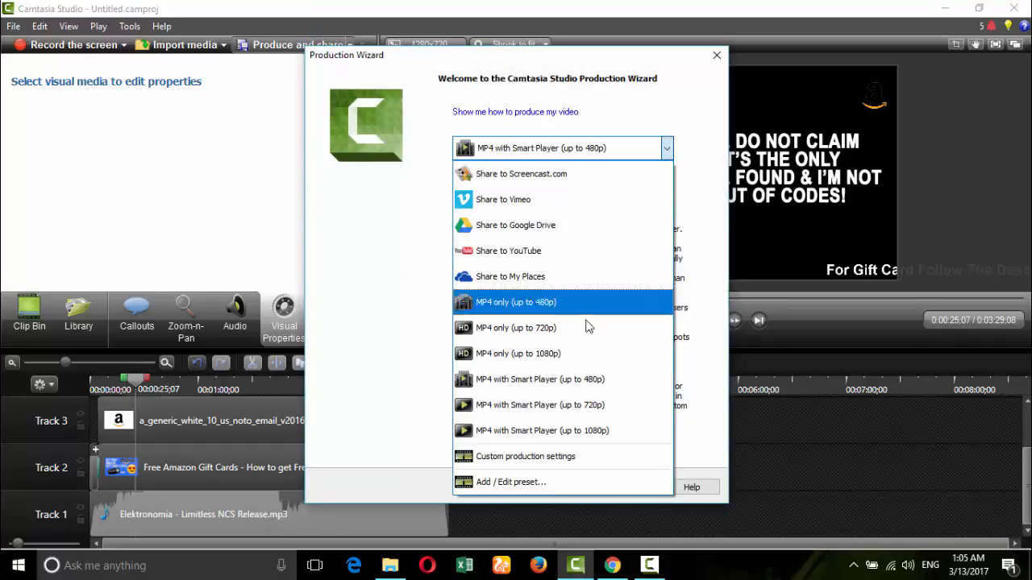
left_click(563, 409)
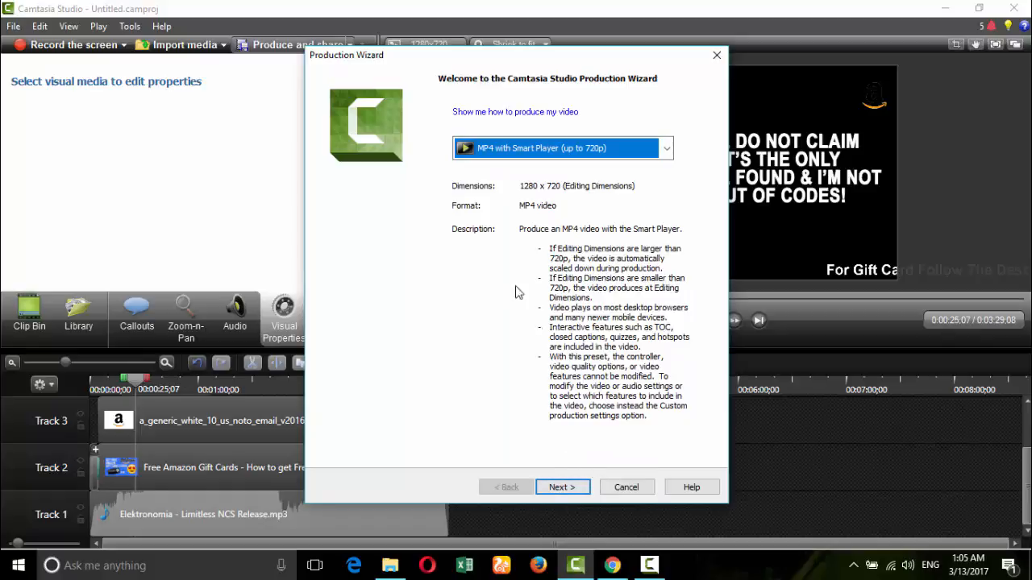
left_click(569, 488)
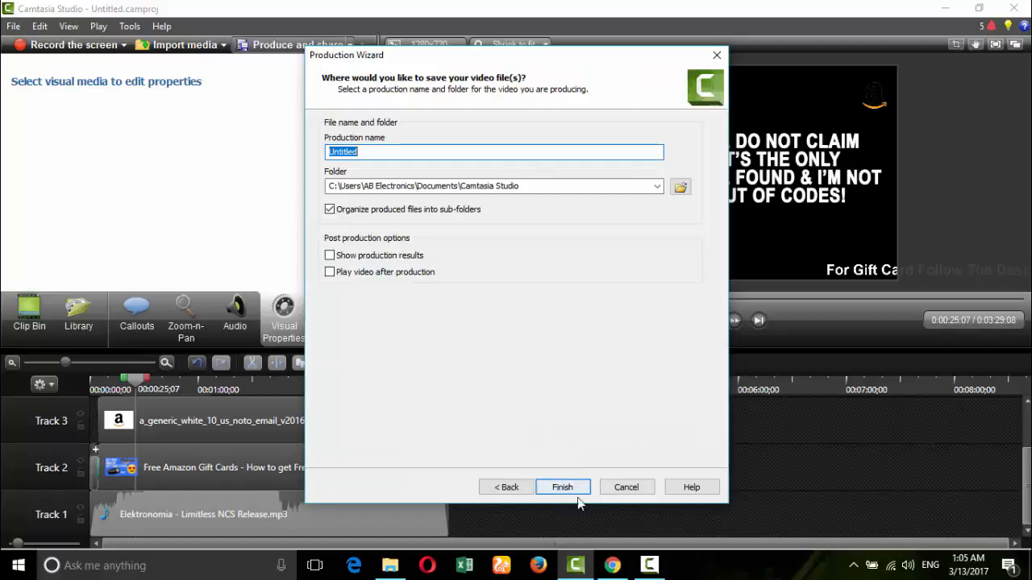
Browse to the new video folder on the Desktop as the save location for the production
left_click(680, 187)
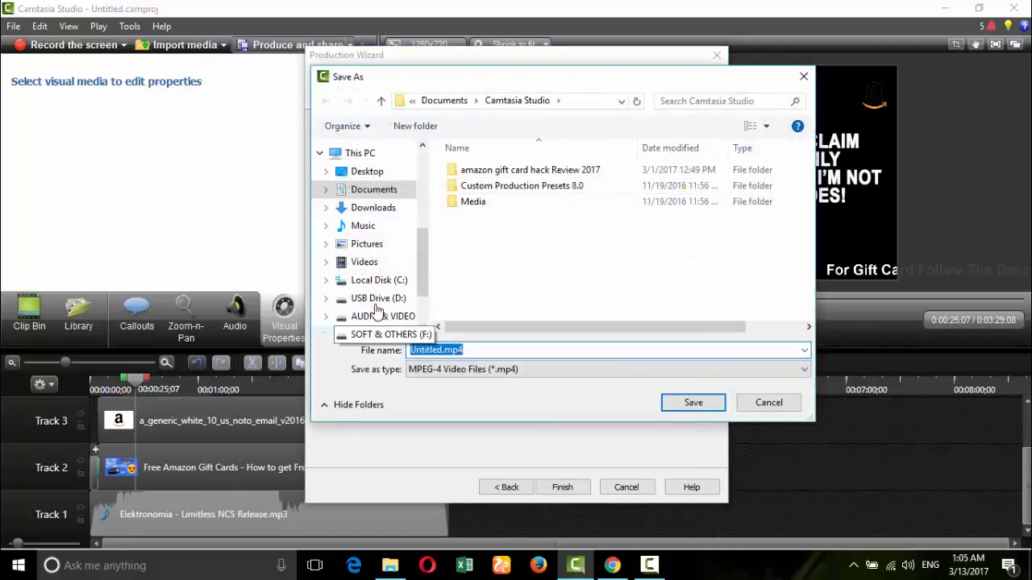
left_click(370, 172)
scroll(570, 275, "down", 1)
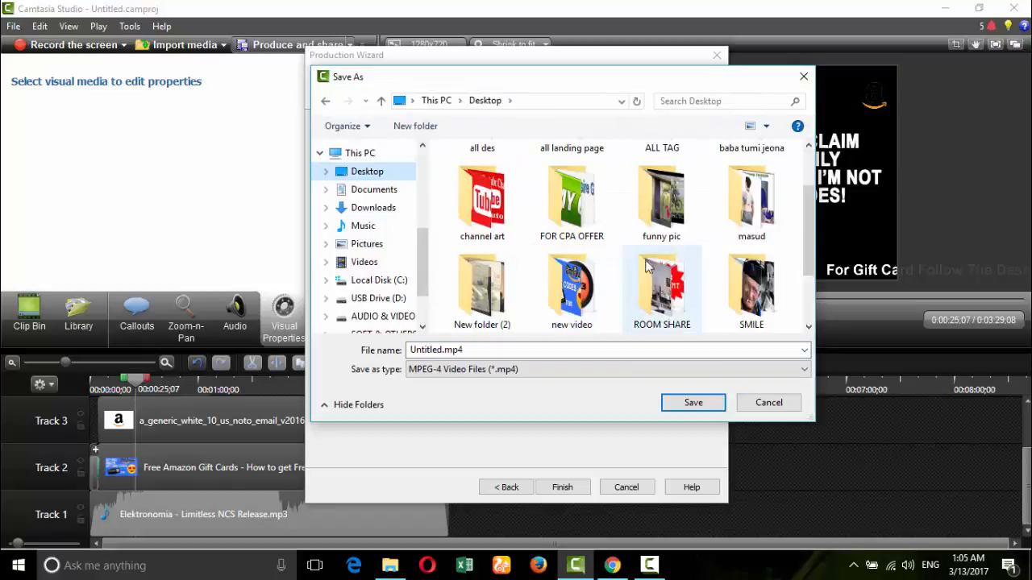
double_click(574, 289)
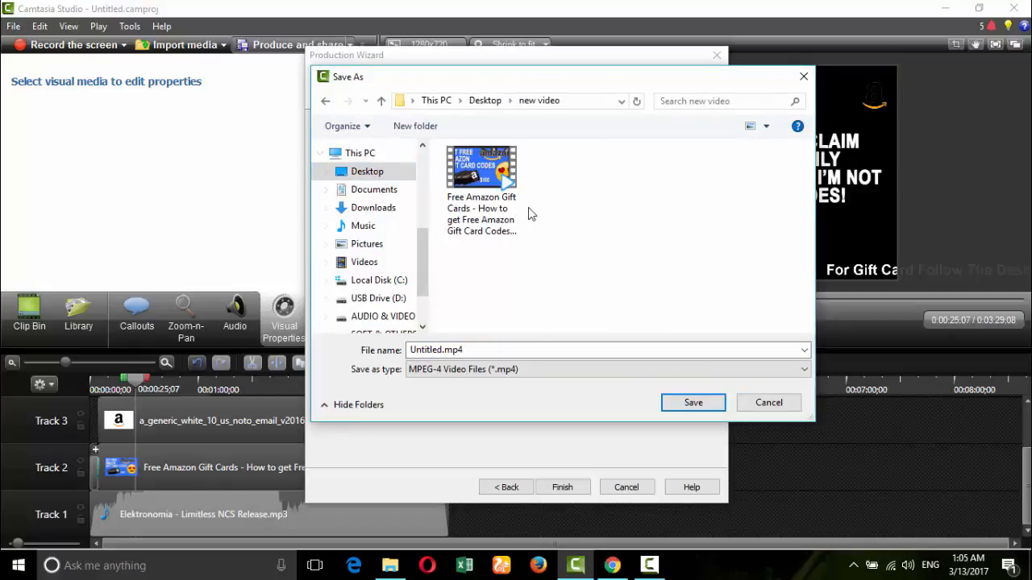
Name the production "Free amazon gift card, How To get Free amazon Gift card 2017.mp4", save it in the chosen folder and render the video
left_click(444, 349)
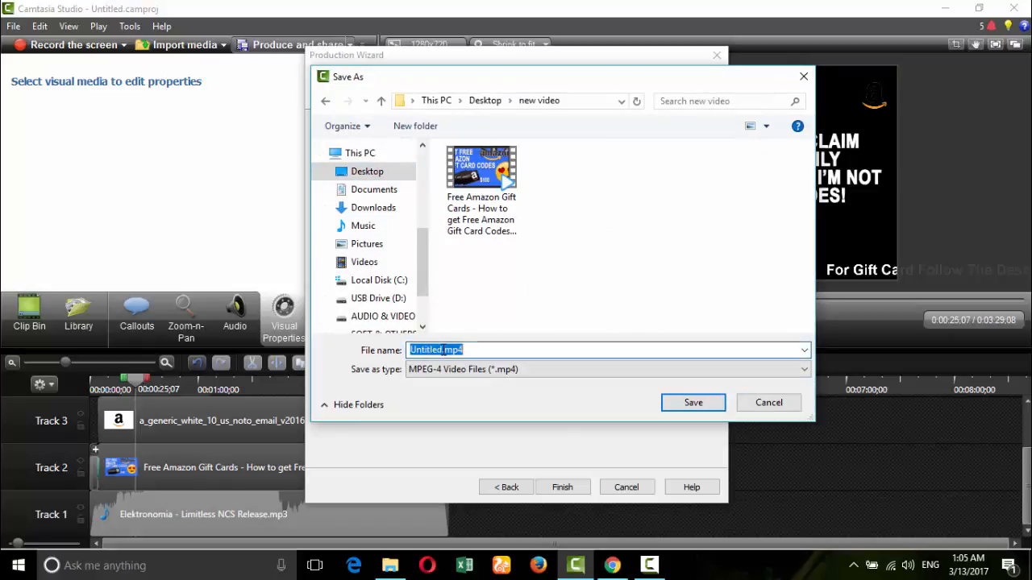
left_click(444, 350)
left_click_drag(445, 350, 397, 350)
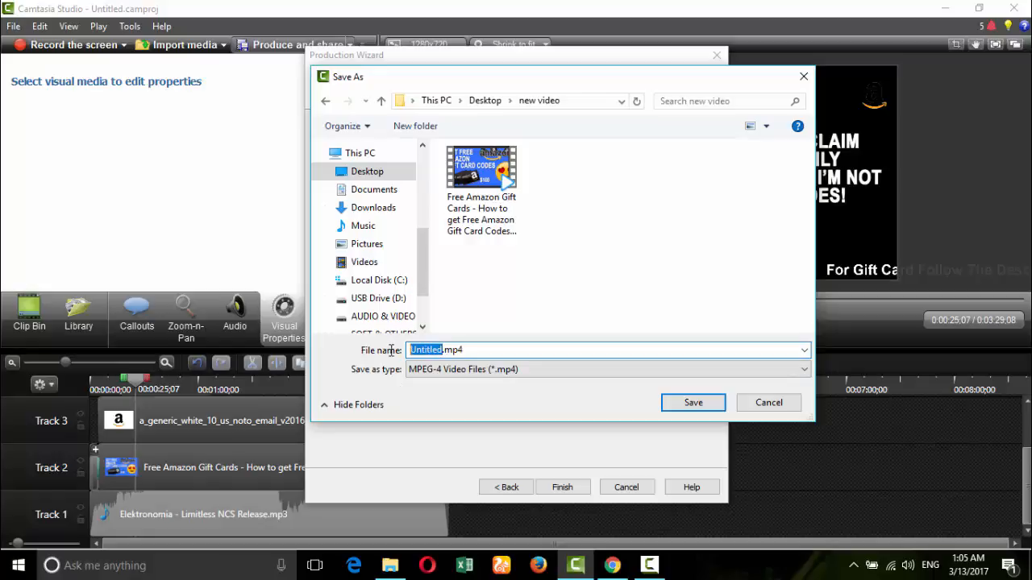
key("BackSpace")
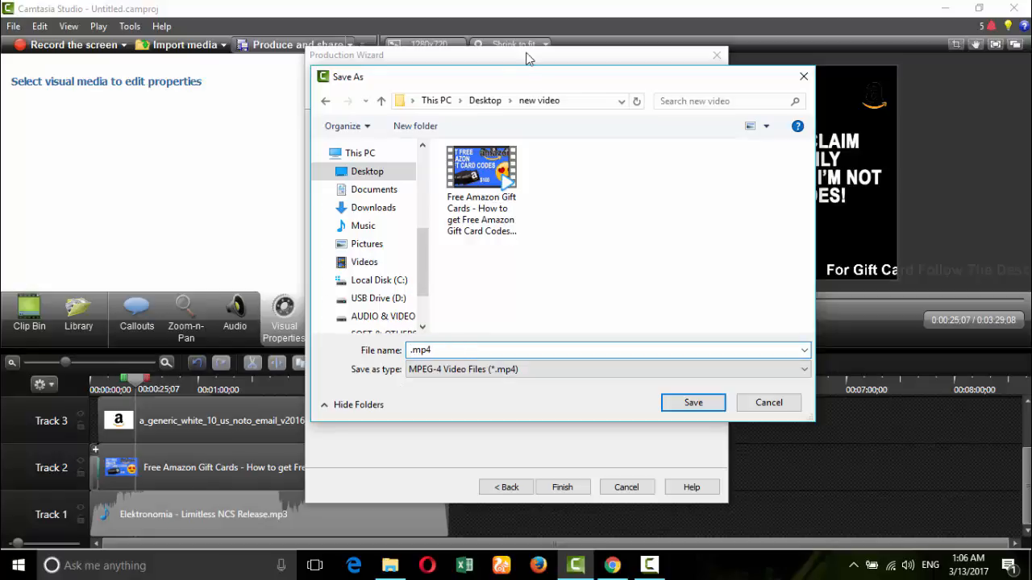
left_click_drag(510, 83, 532, 85)
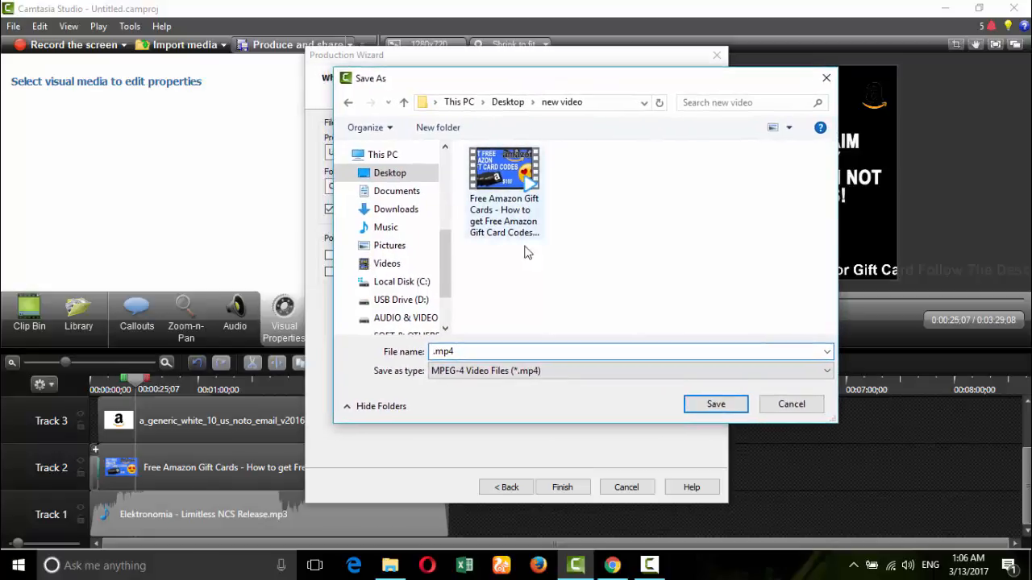
type("Free")
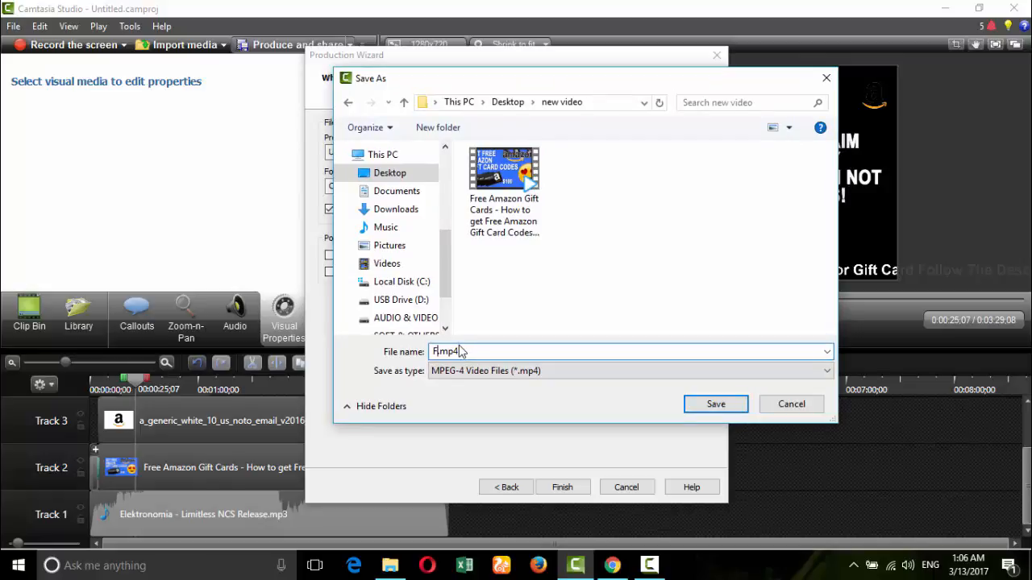
type(" amazon gift card,")
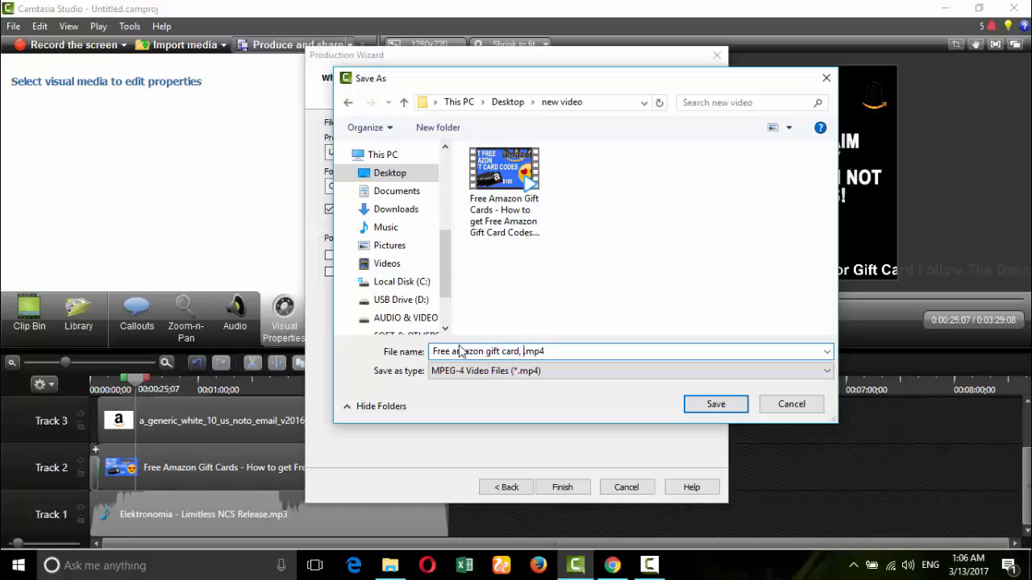
type(" How To get Free amazon Gif")
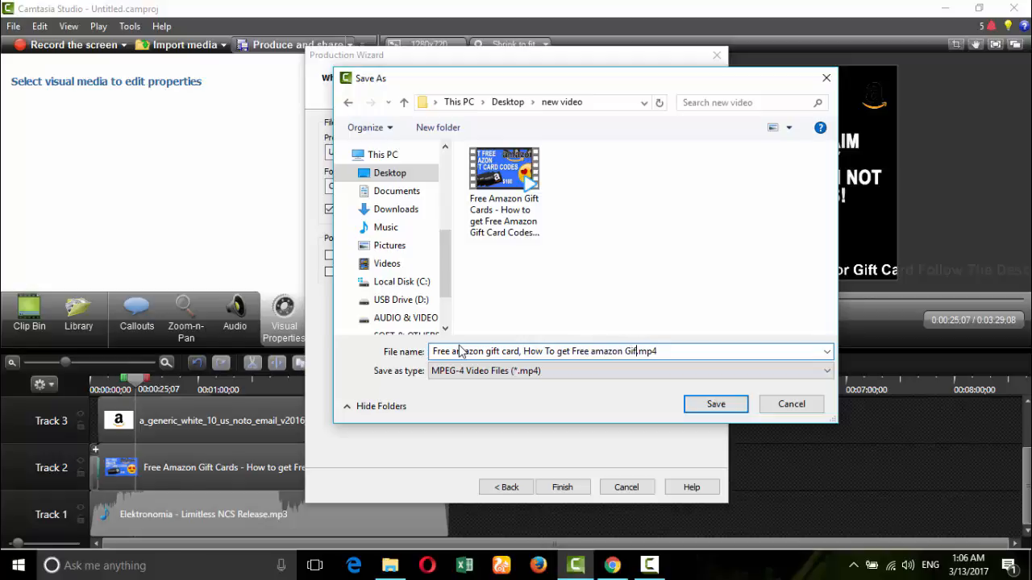
type("t card")
type("2017")
left_click(717, 404)
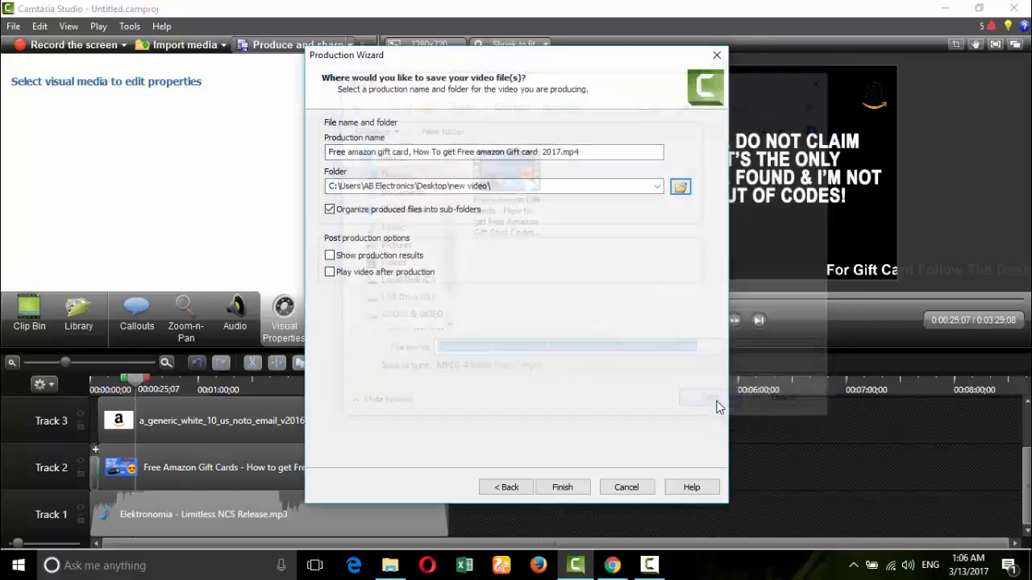
left_click(563, 489)
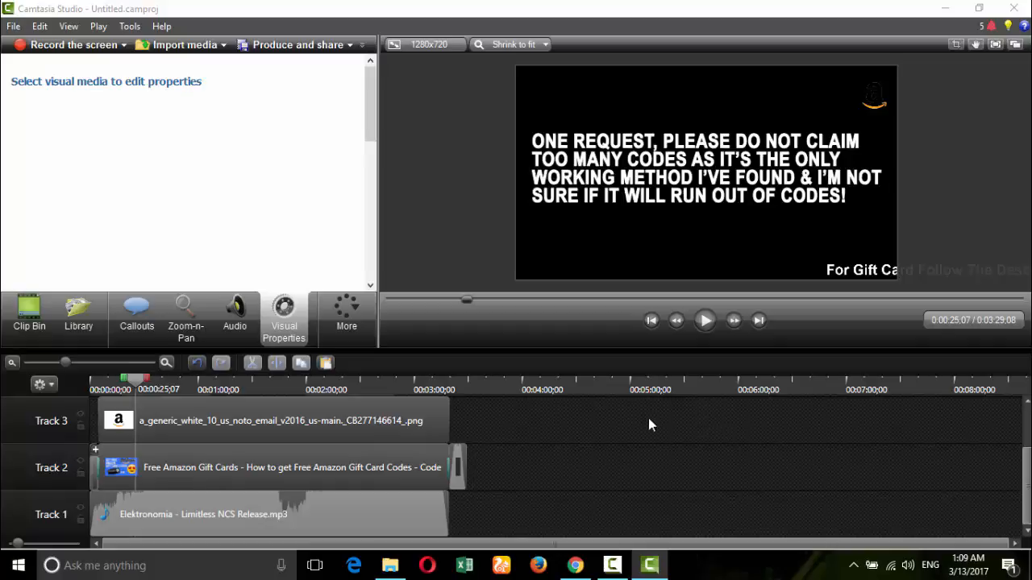
Minimize the video editor, switch to UC Browser and open the YouTube website
left_click(944, 8)
left_click(500, 568)
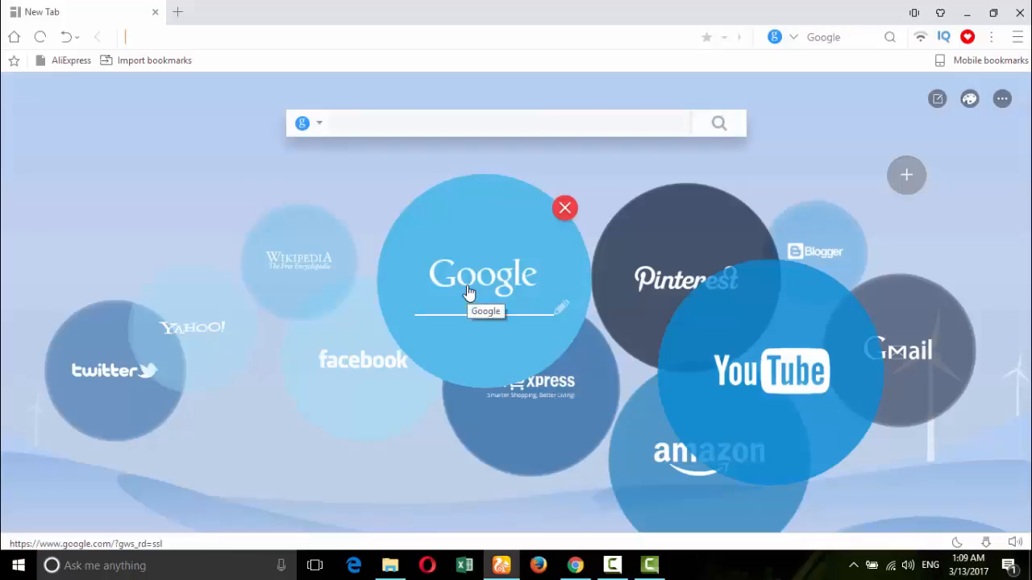
type("you")
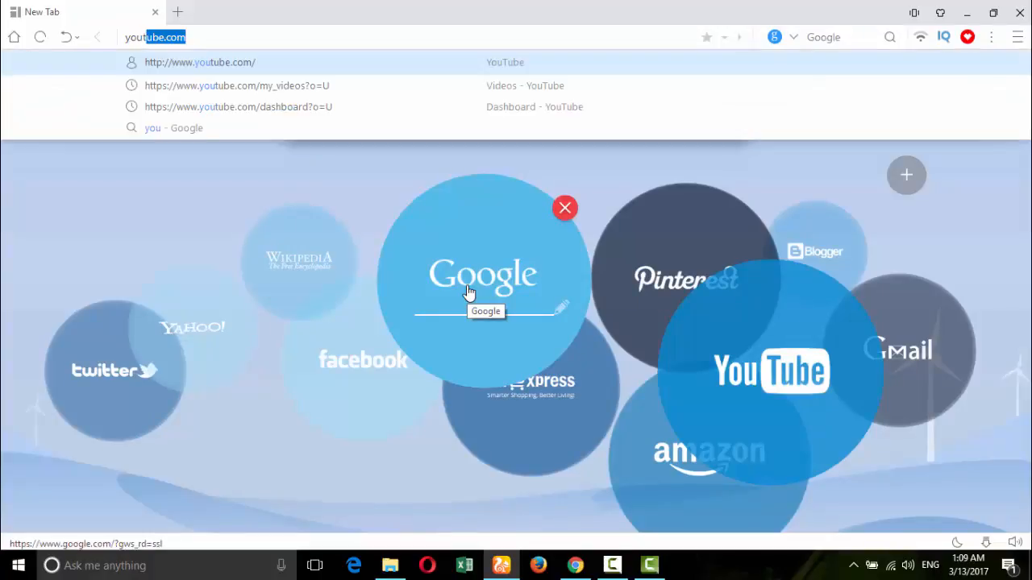
type("tube")
key("Return")
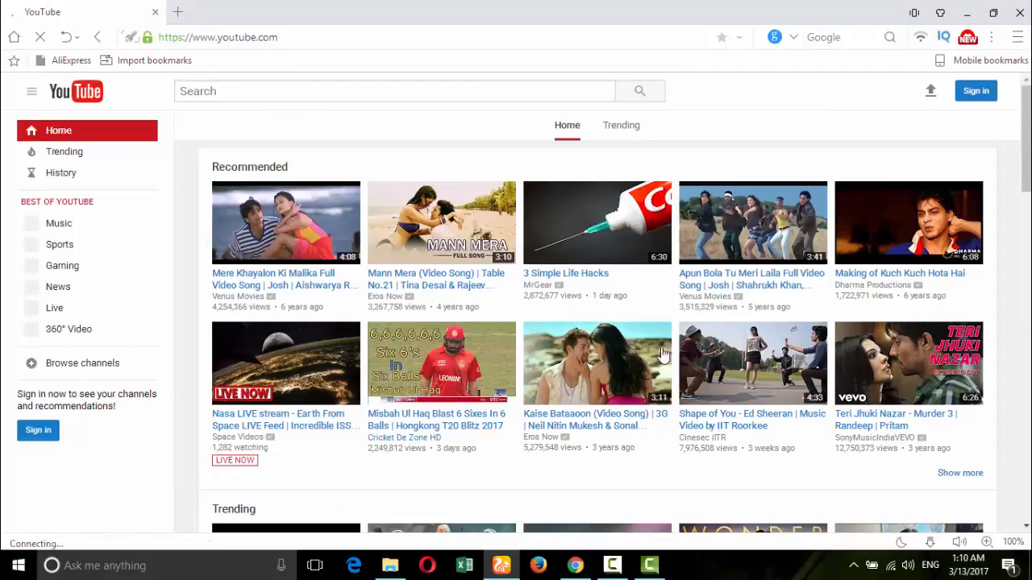
Sign in to YouTube with the first listed Google account by entering the account password
left_click(977, 92)
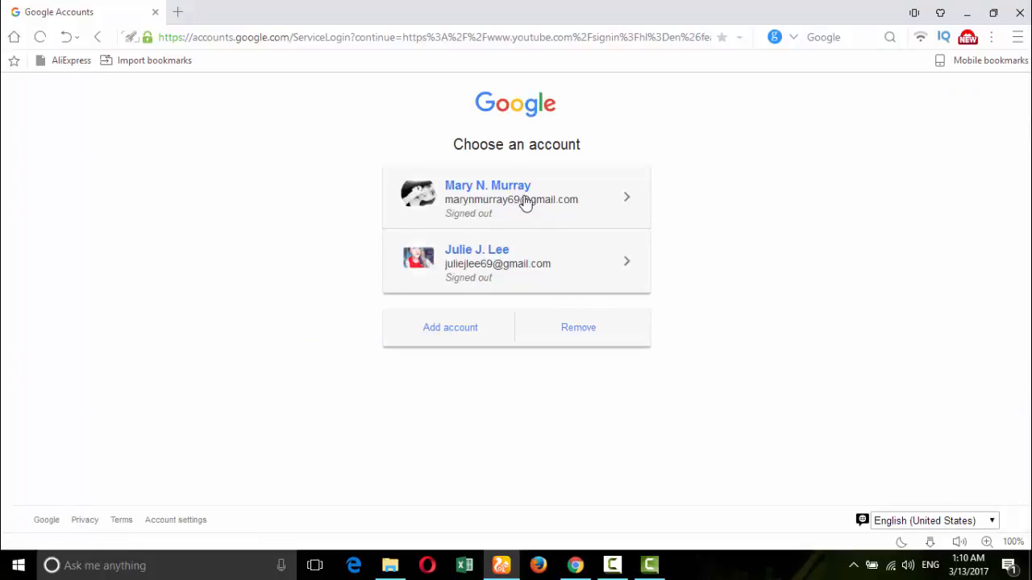
left_click(525, 203)
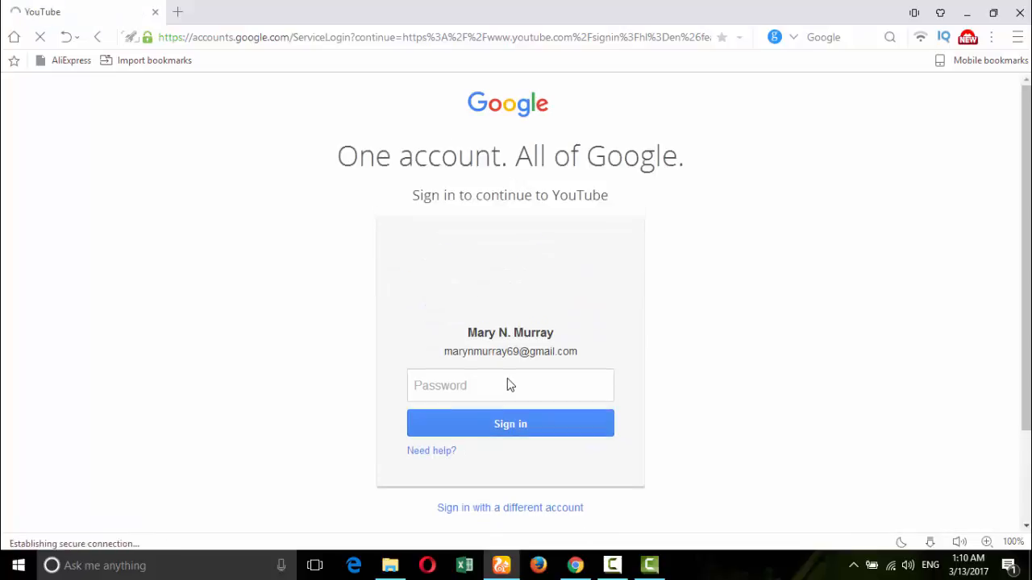
type("••")
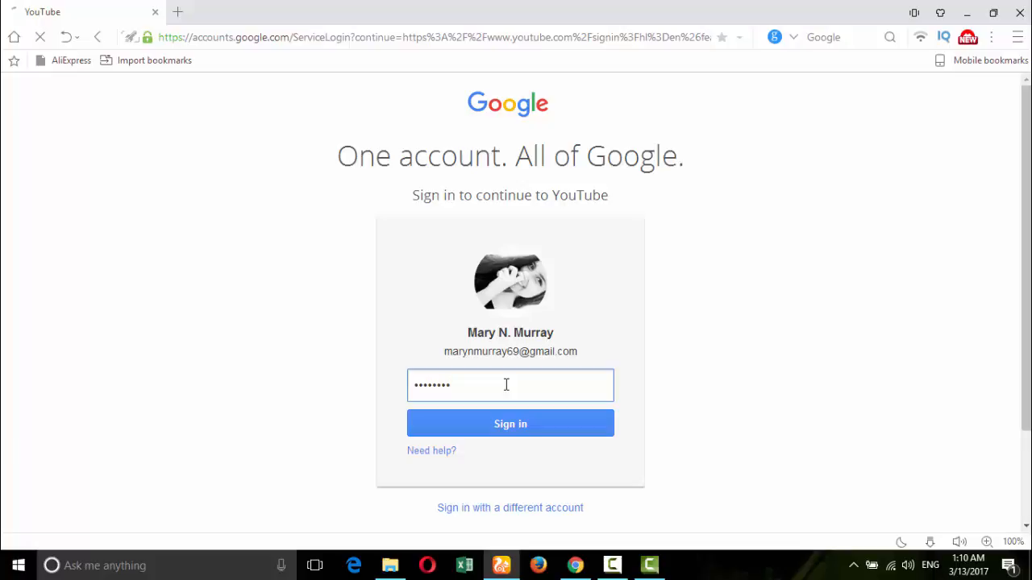
key("Return")
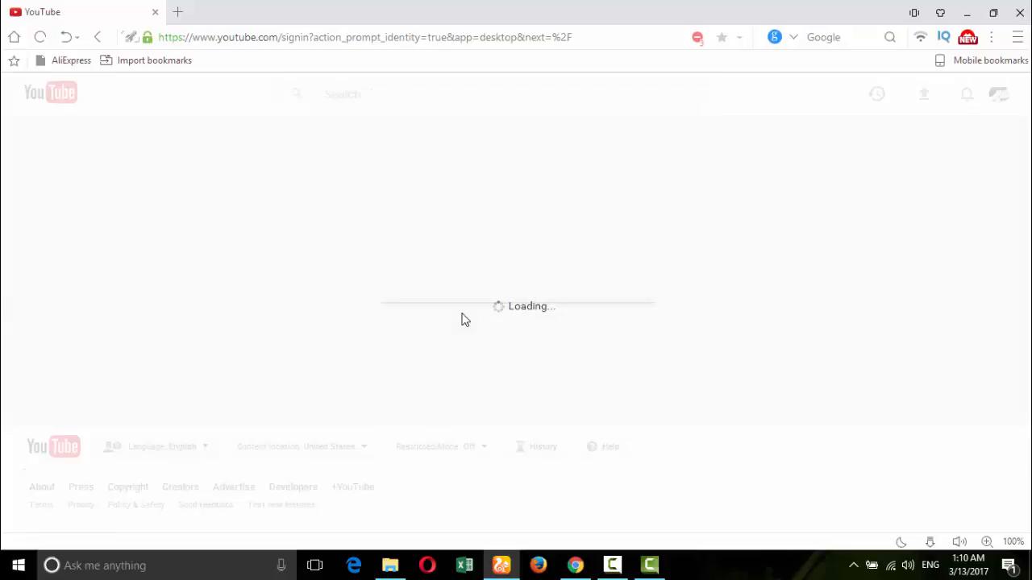
Use YouTube as the amazon giveway channel, view the channel page and open the video upload page
left_click(493, 201)
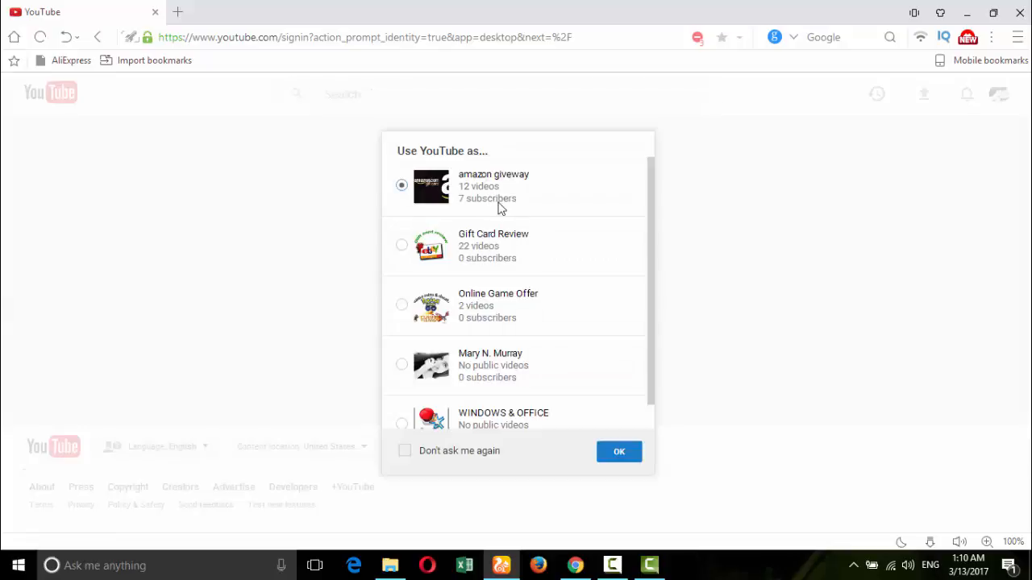
left_click(609, 455)
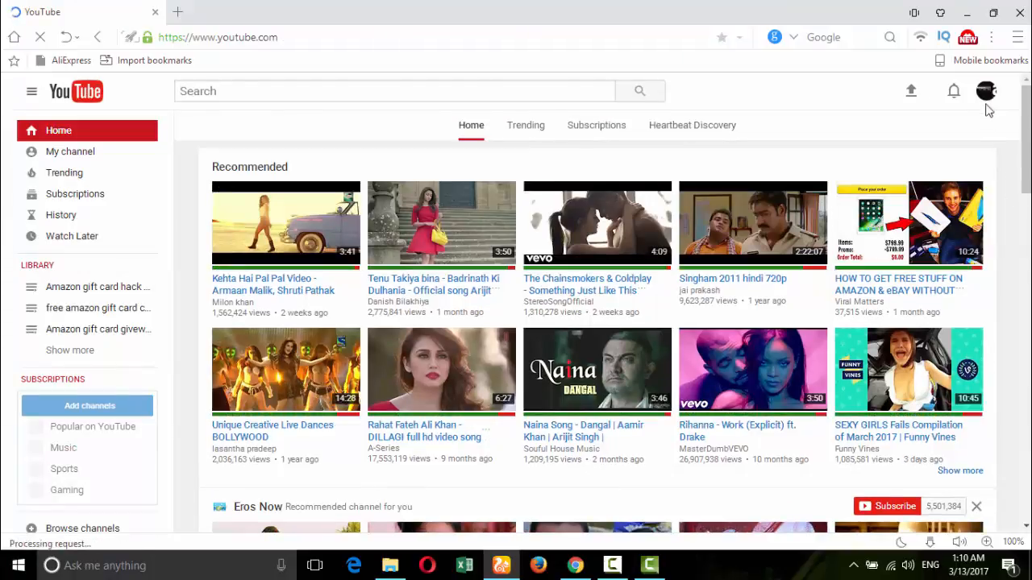
left_click(89, 154)
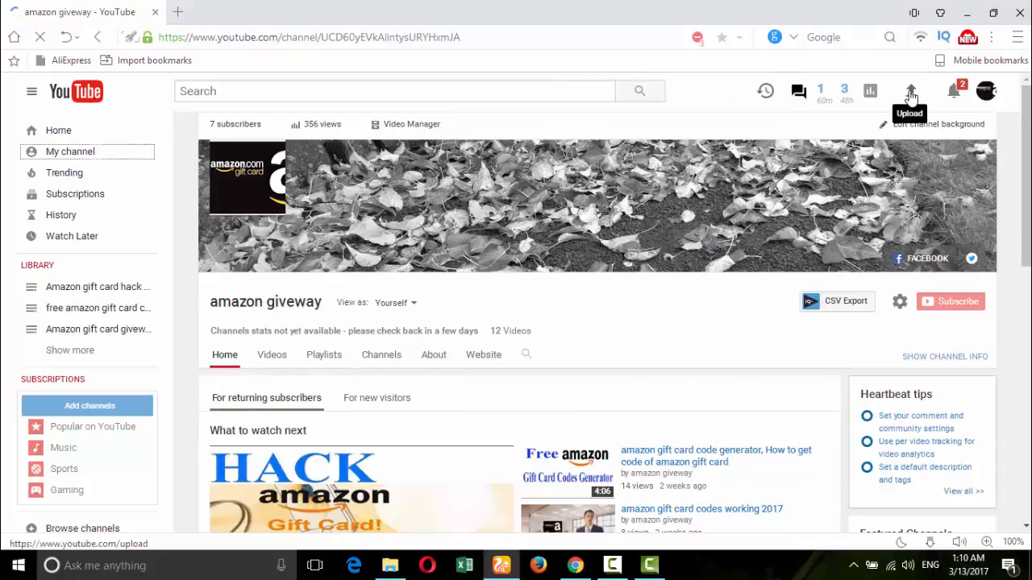
left_click(913, 92)
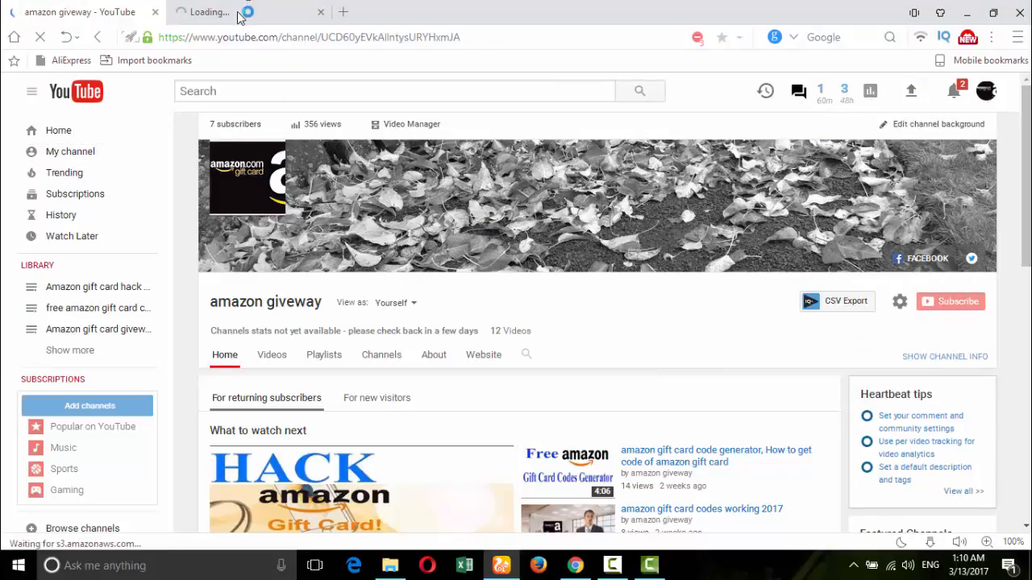
left_click(267, 16)
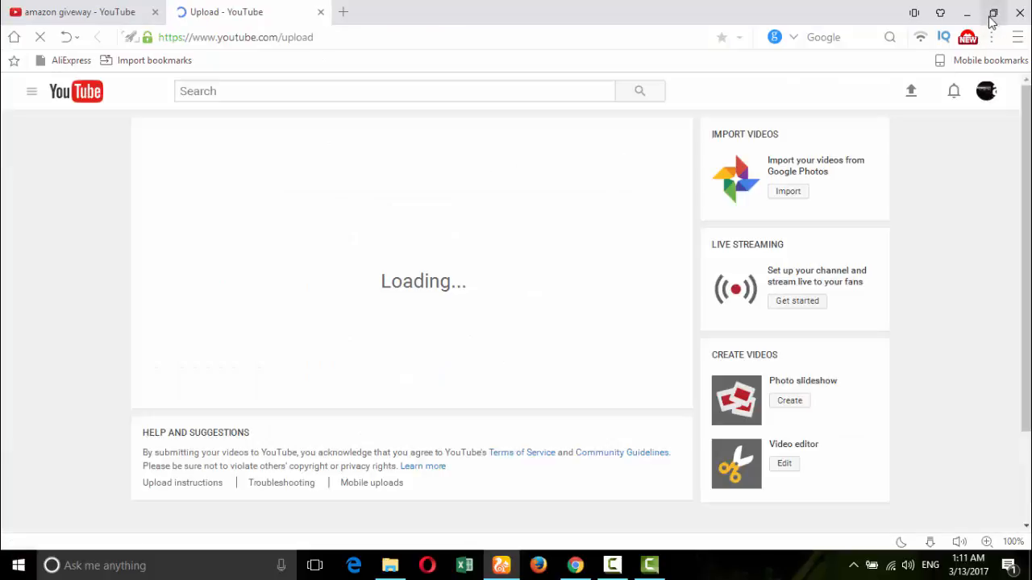
Restore the browser window to a smaller size, move it aside and open the new video folder on the desktop
left_click(991, 13)
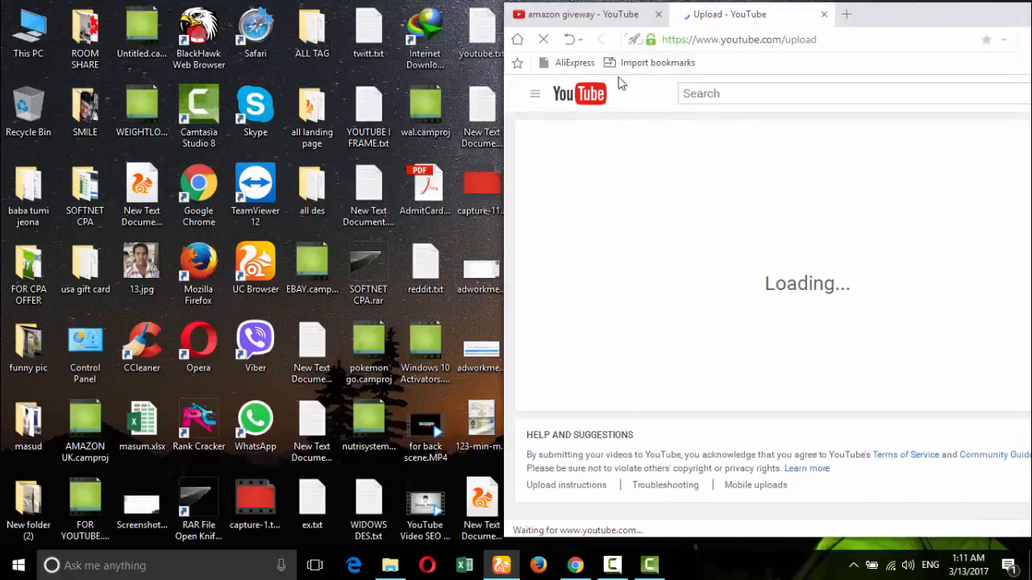
left_click_drag(882, 15, 944, 22)
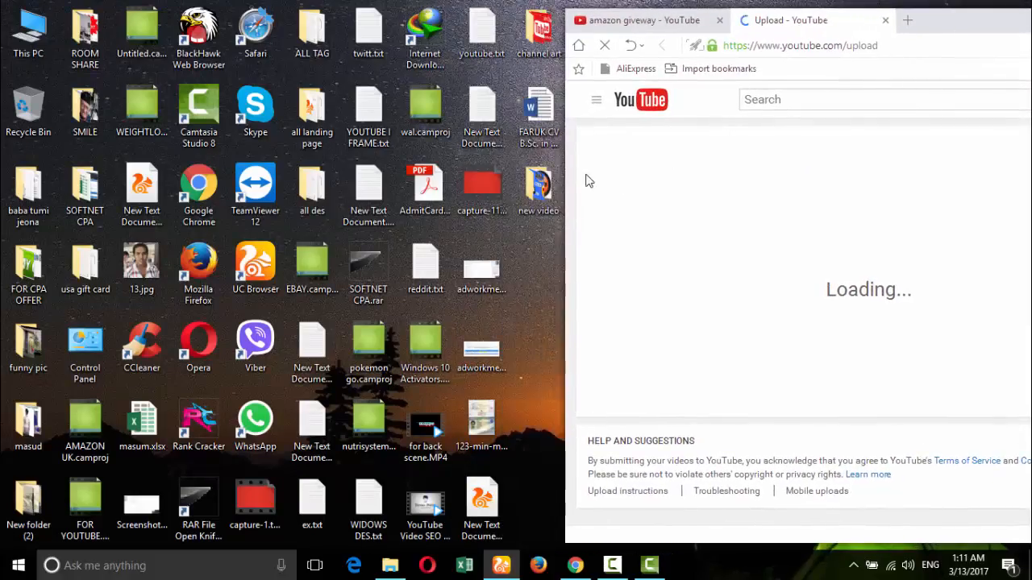
double_click(522, 192)
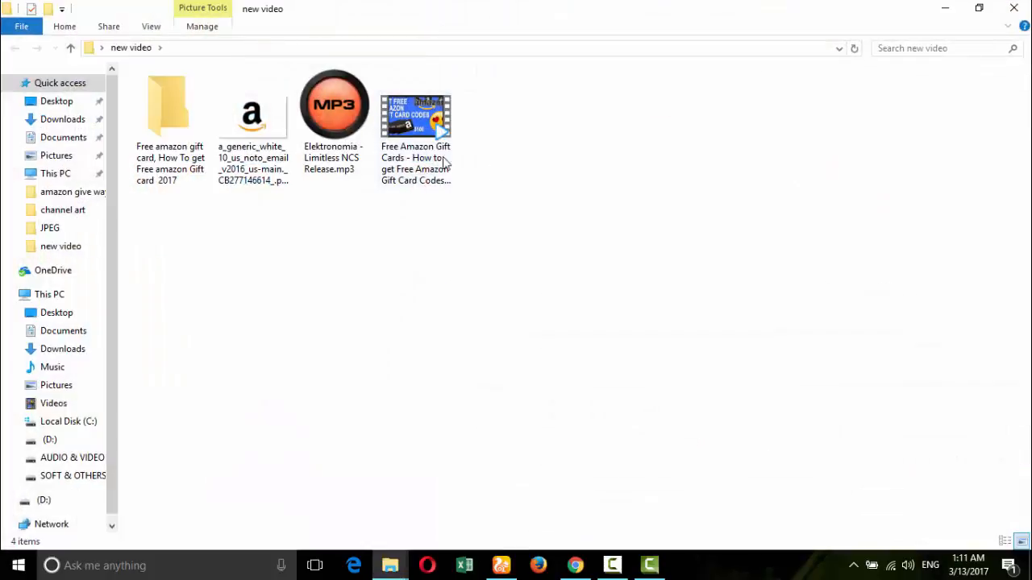
Upload the MP4 from the produced Free amazon gift card folder to YouTube, close the folder and maximize the browser
double_click(161, 125)
left_click(979, 9)
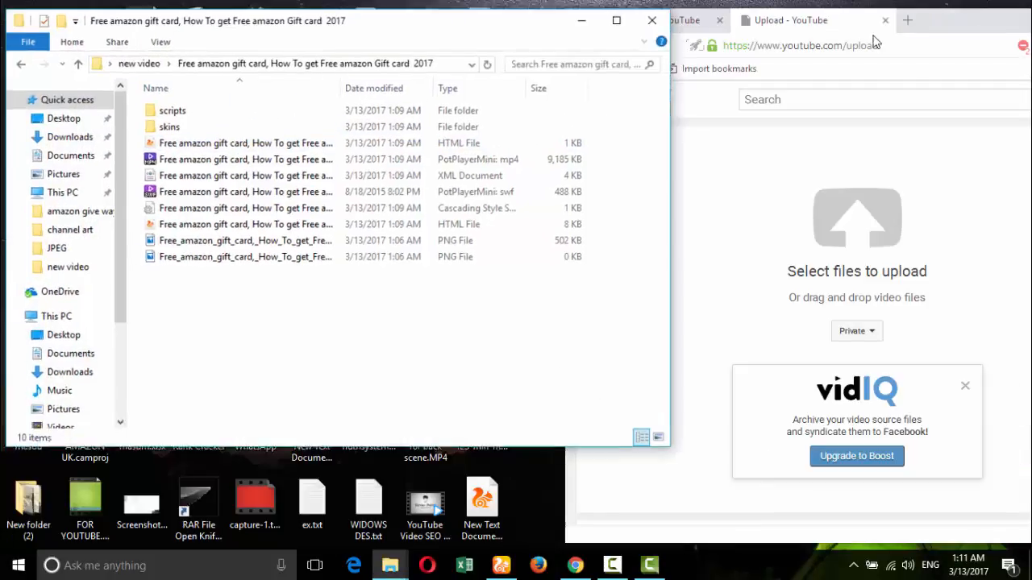
left_click_drag(471, 20, 369, 20)
left_click(115, 154)
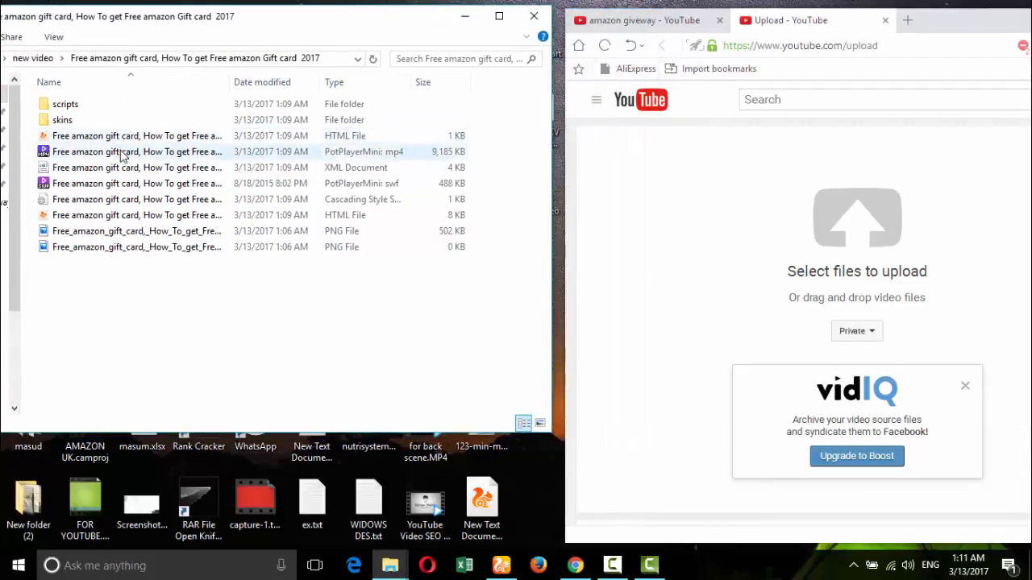
left_click_drag(116, 154, 885, 292)
left_click(532, 17)
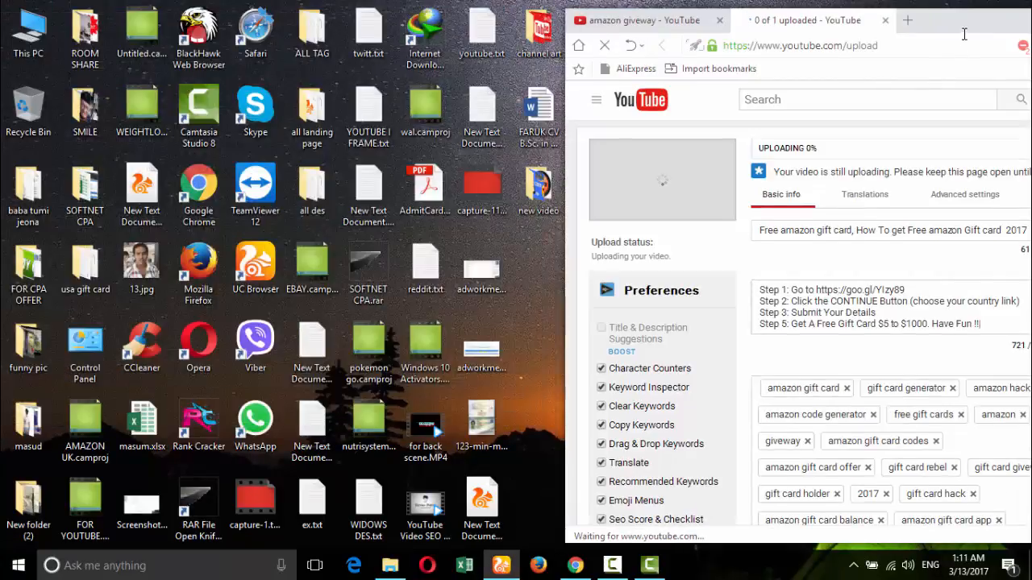
double_click(966, 24)
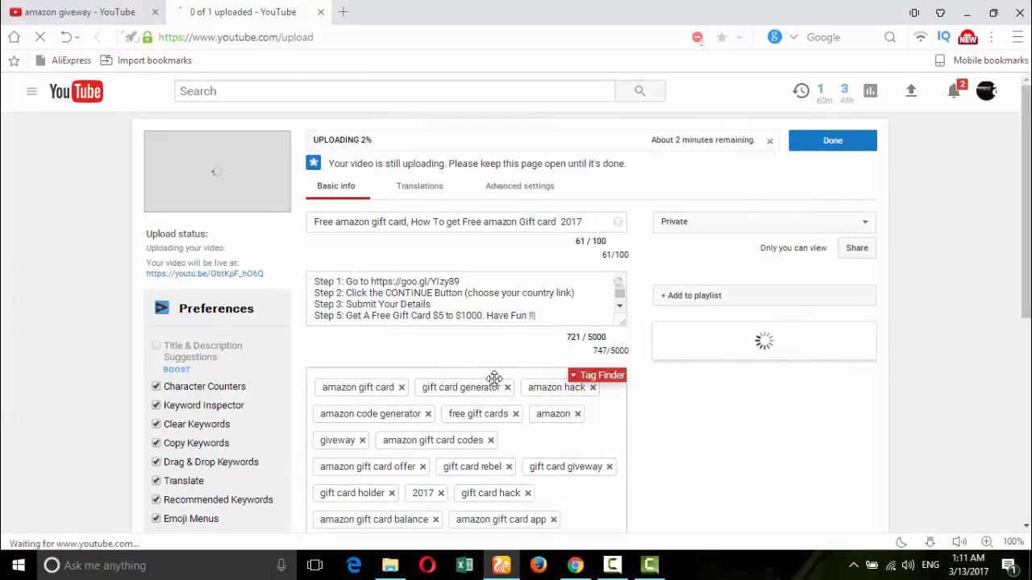
Add the vidIQ recommended tags "free amazon gift card" and "gift card" to the uploading video
scroll(545, 399, "down", 2)
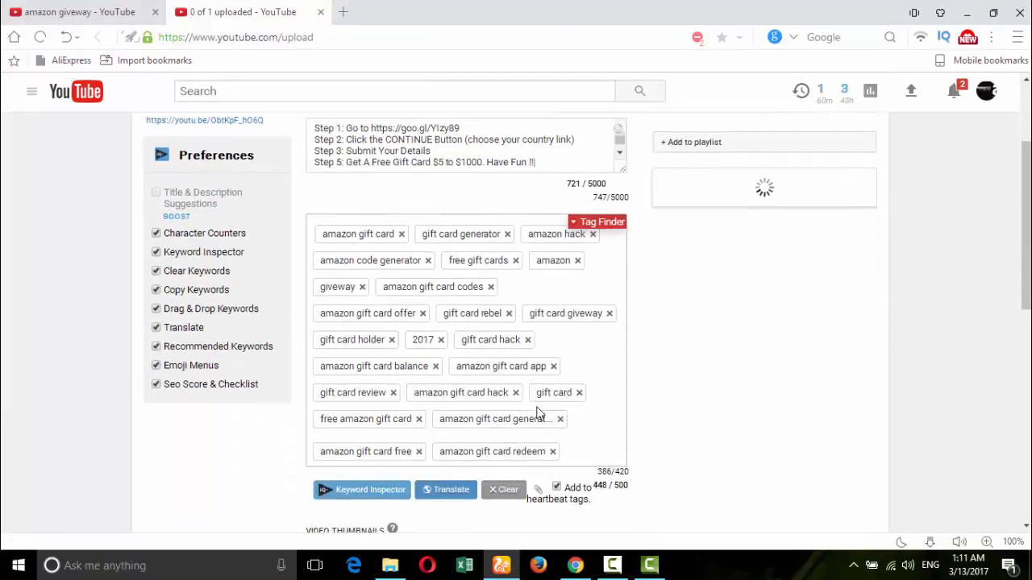
scroll(537, 416, "down", 2)
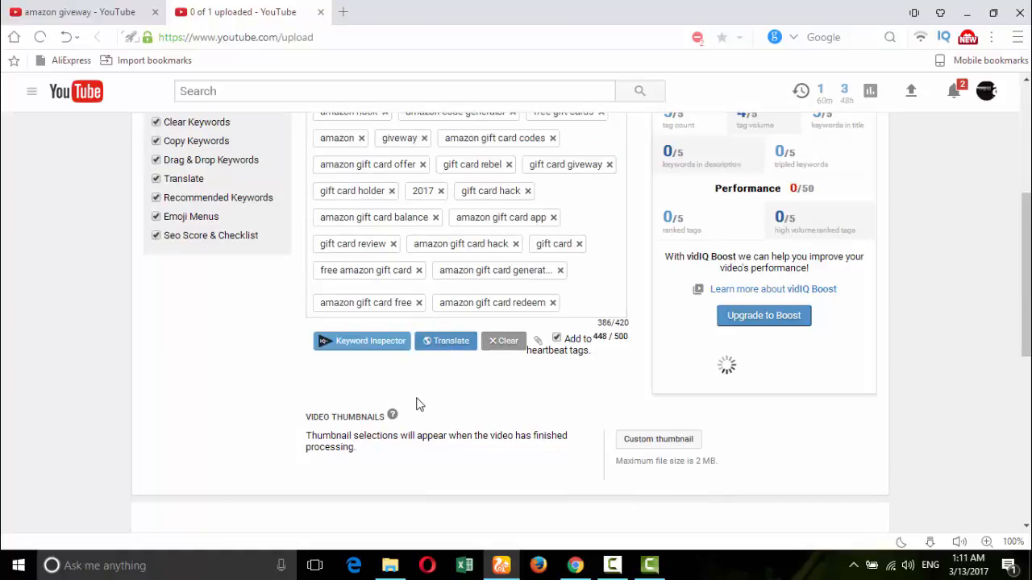
scroll(441, 392, "down", 2)
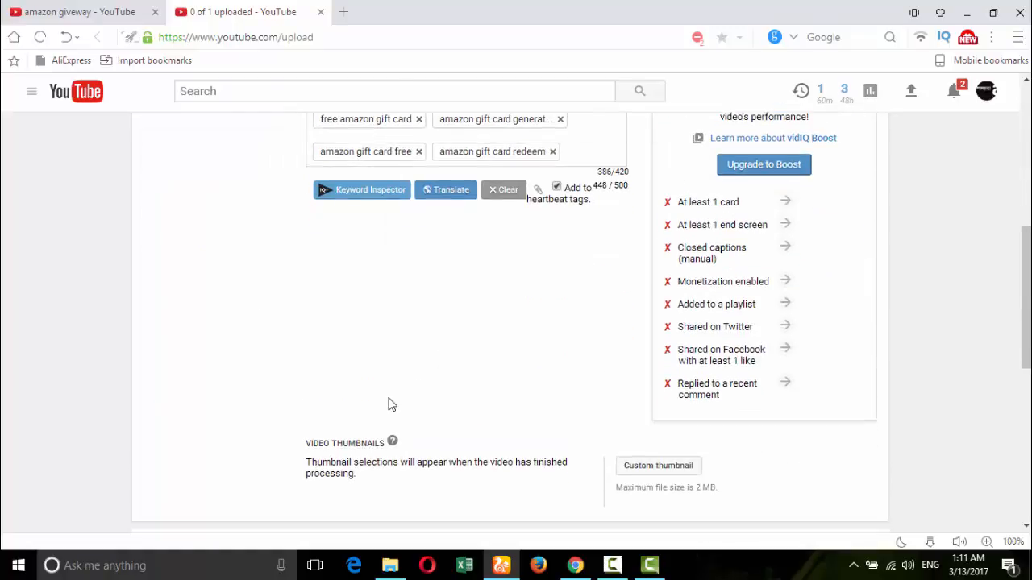
scroll(387, 403, "down", 2)
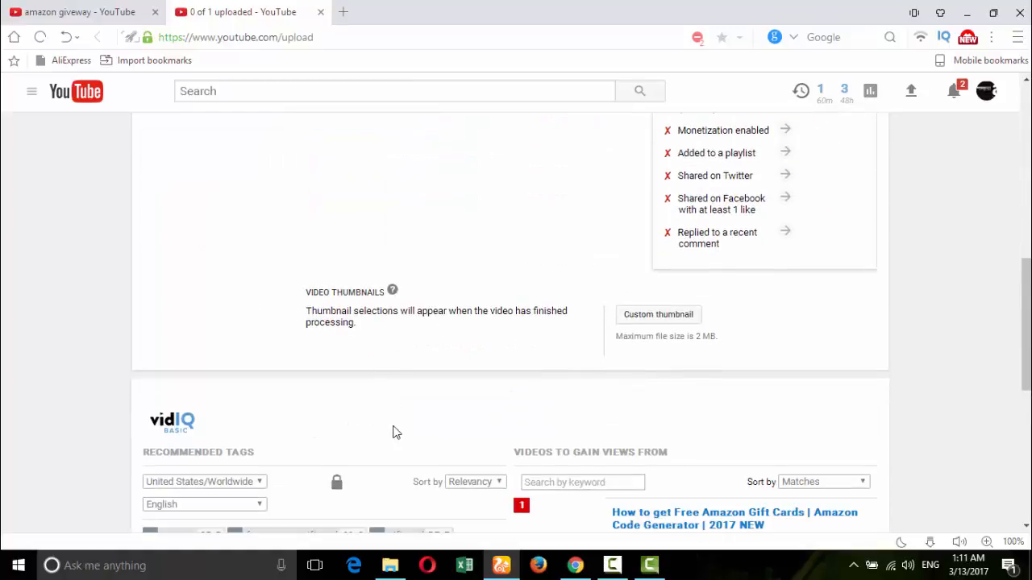
scroll(394, 432, "down", 2)
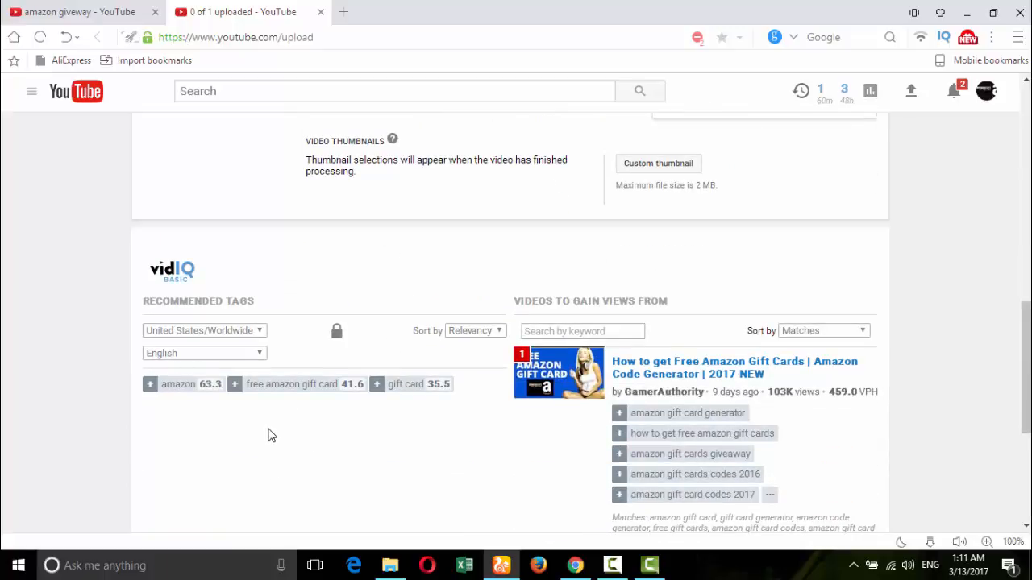
left_click(234, 386)
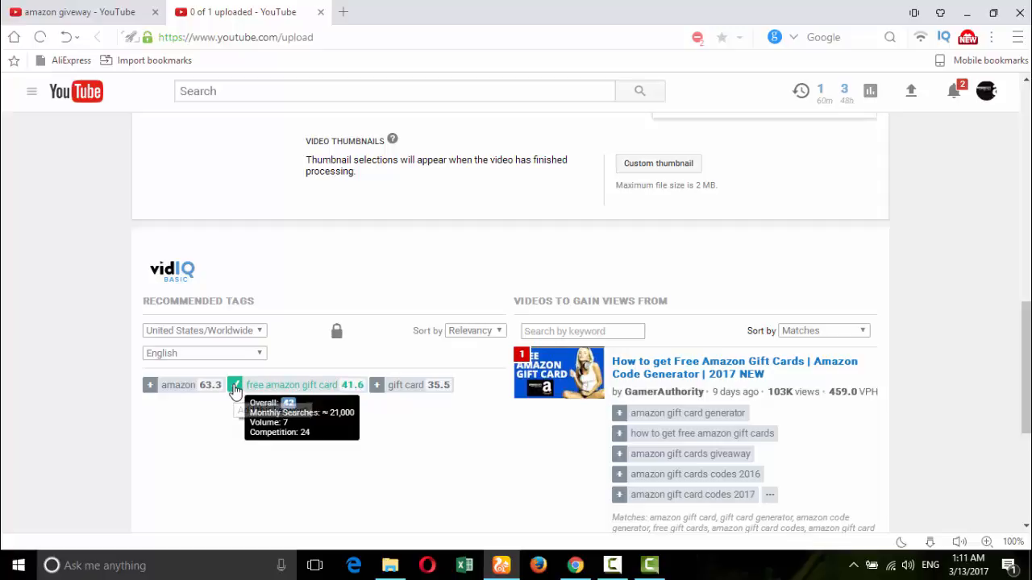
left_click(375, 385)
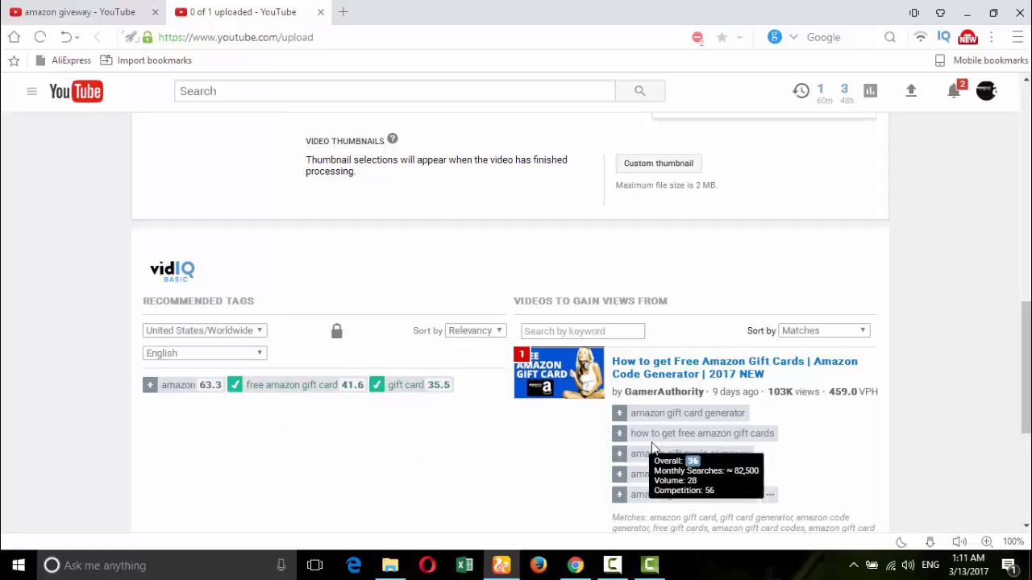
Add the five tags shown under the first related video, from "amazon gift card generator" through "amazon gift card codes 2017"
left_click(620, 414)
left_click(619, 433)
left_click(619, 454)
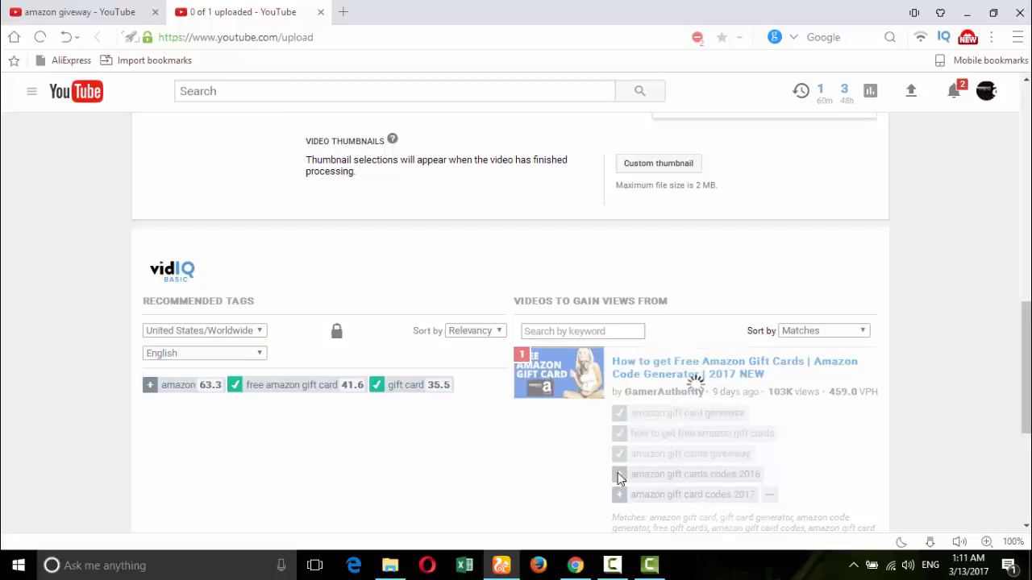
left_click(619, 476)
left_click(619, 495)
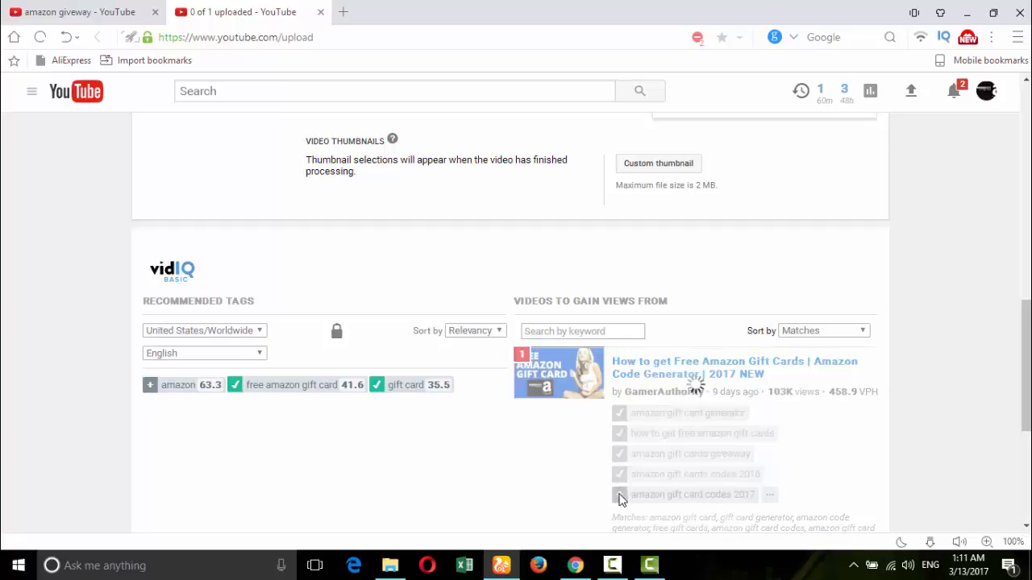
Remove the tags "amazon gift card codes 2017", "amazon gift card balance" and "amazon gift card offer" from the video
scroll(423, 464, "up", 2)
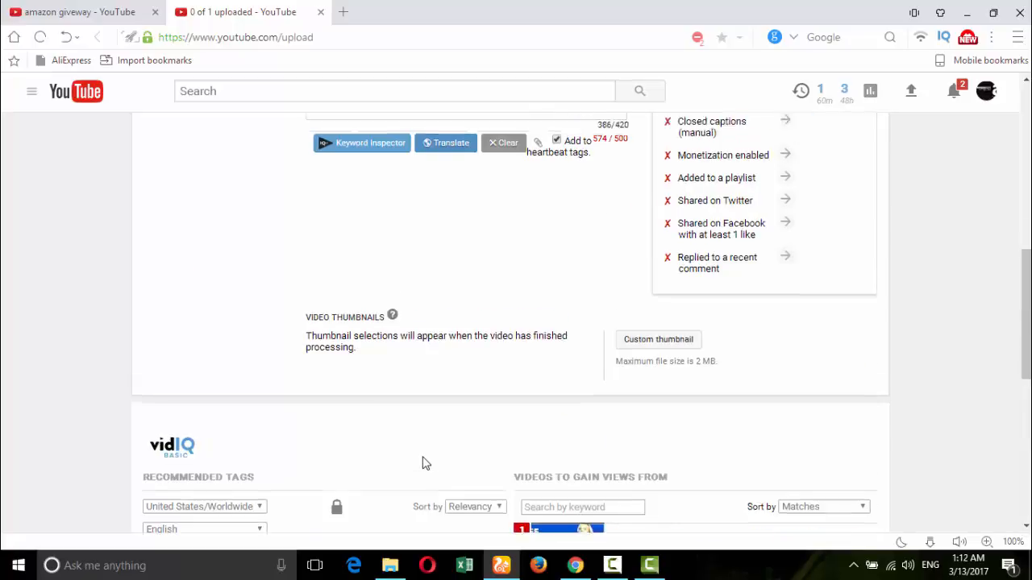
scroll(424, 460, "up", 5)
scroll(422, 456, "down", 3)
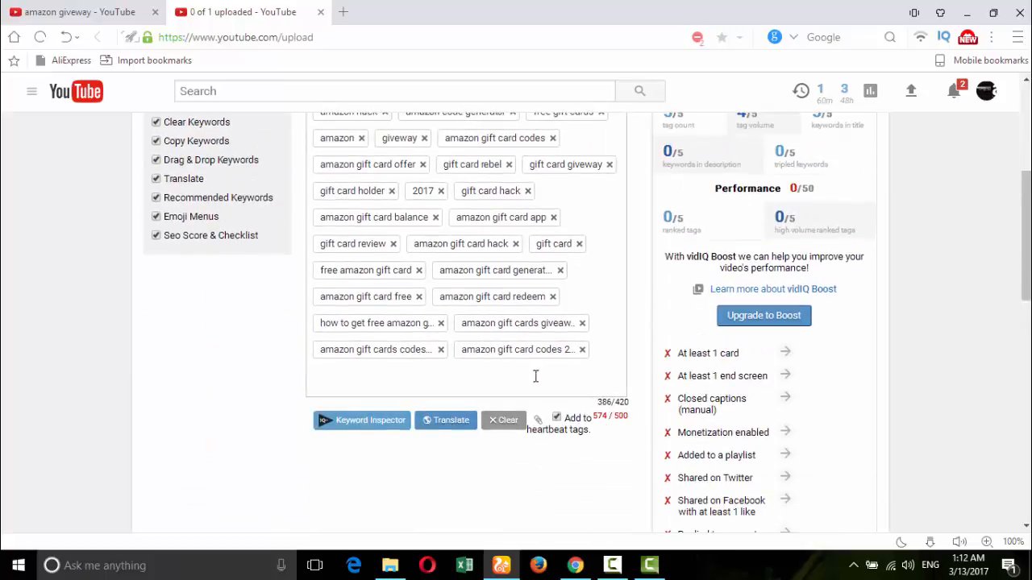
left_click(582, 350)
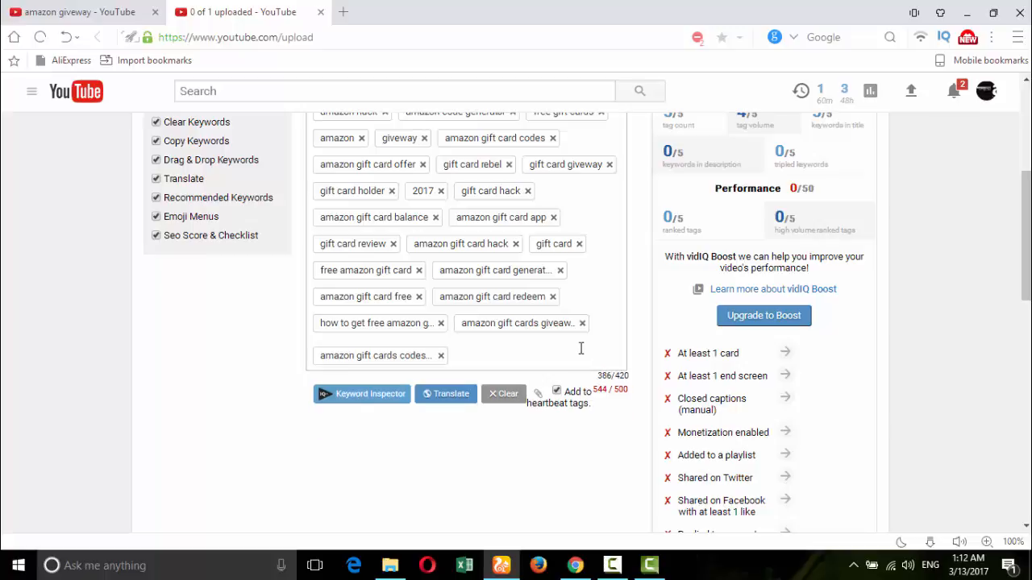
scroll(439, 254, "up", 1)
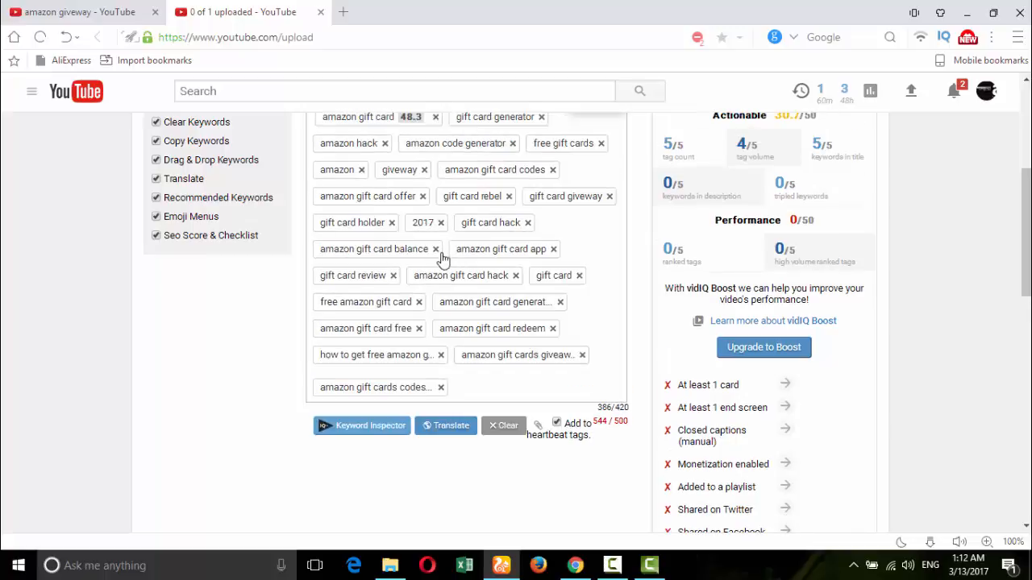
left_click(436, 250)
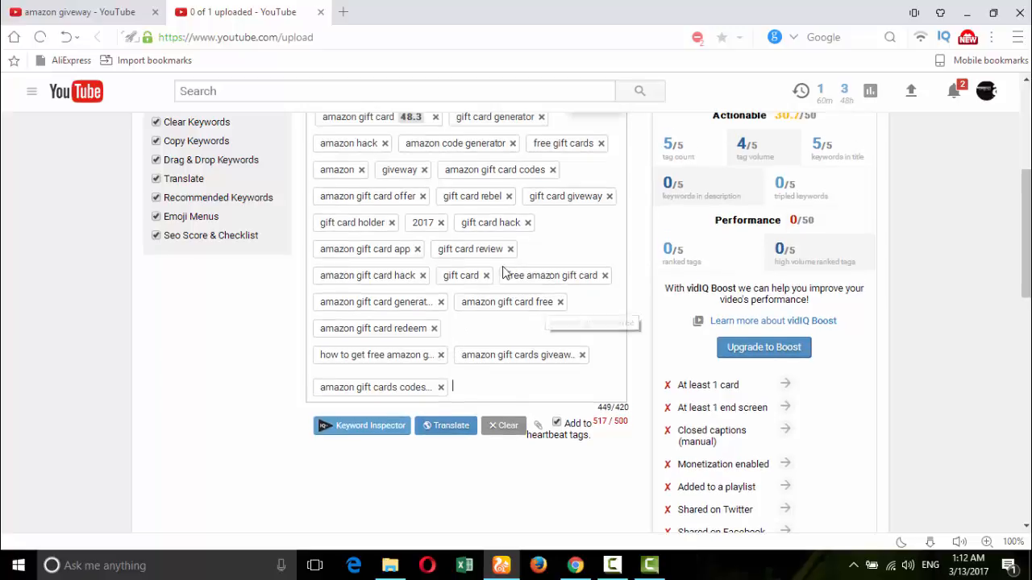
left_click(423, 197)
scroll(540, 389, "up", 2)
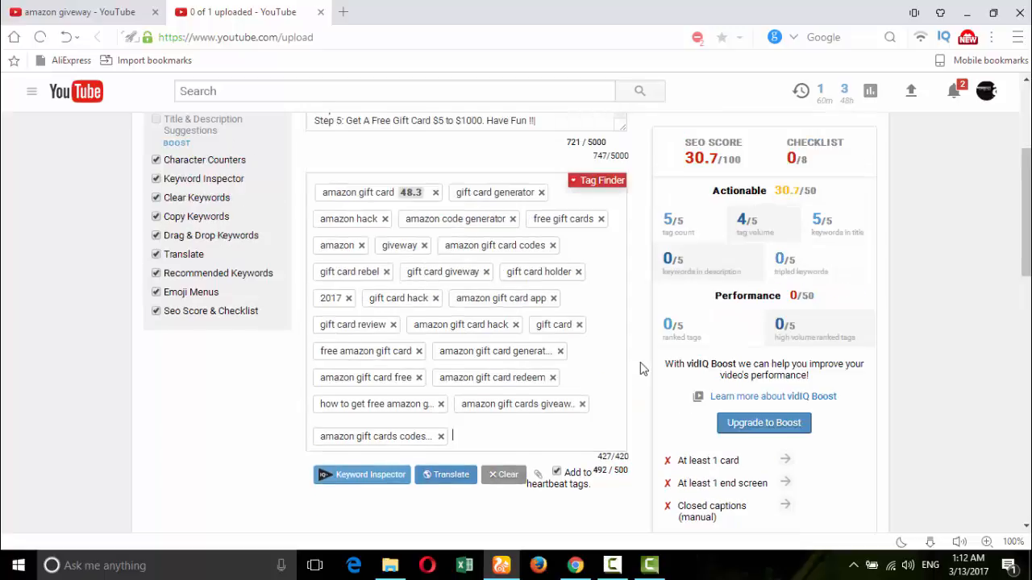
Check the uploaded video's description down to its closing keywords, as well as the end of its title
scroll(449, 346, "up", 2)
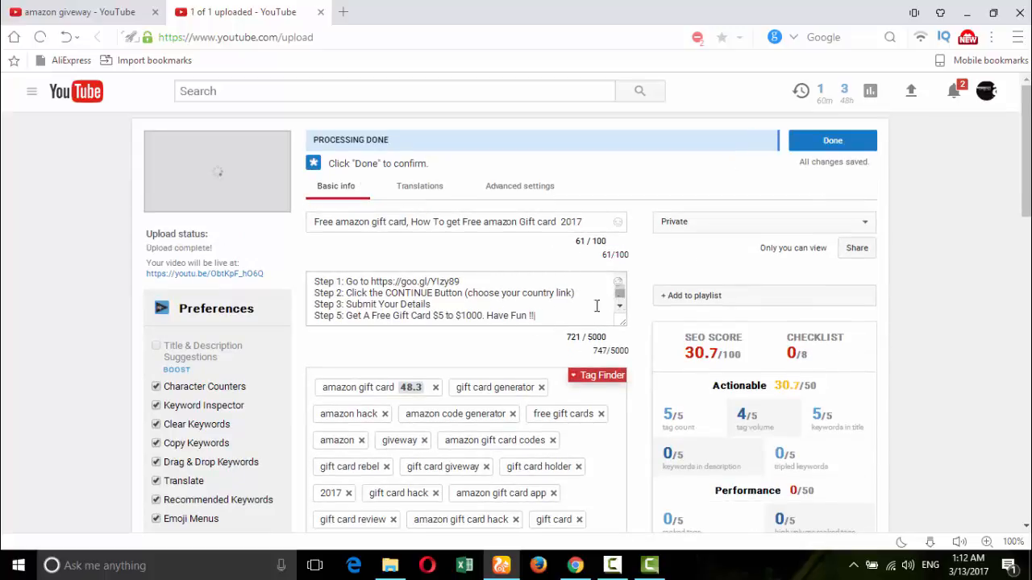
scroll(553, 311, "down", 5)
scroll(552, 308, "down", 5)
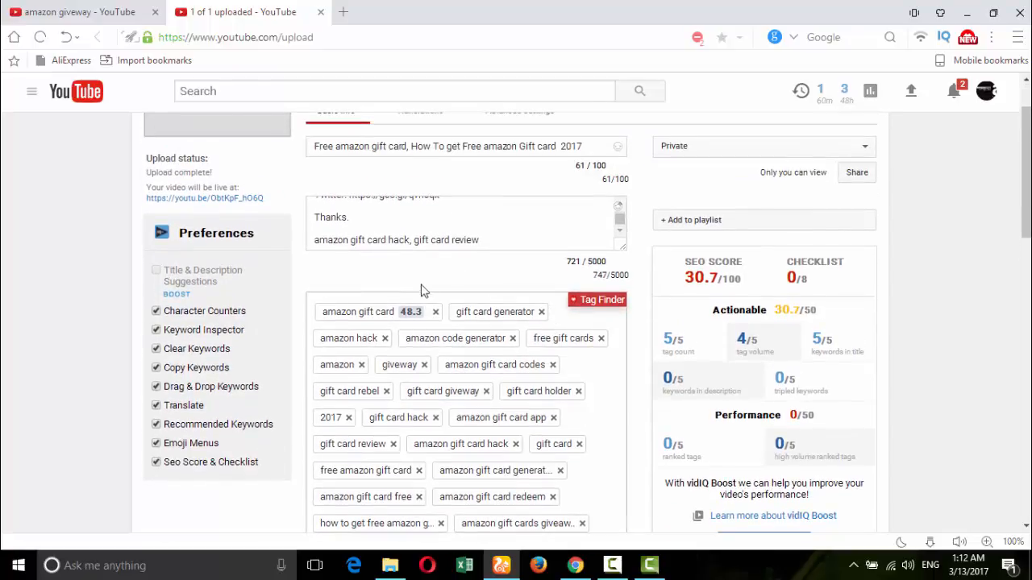
left_click(489, 239)
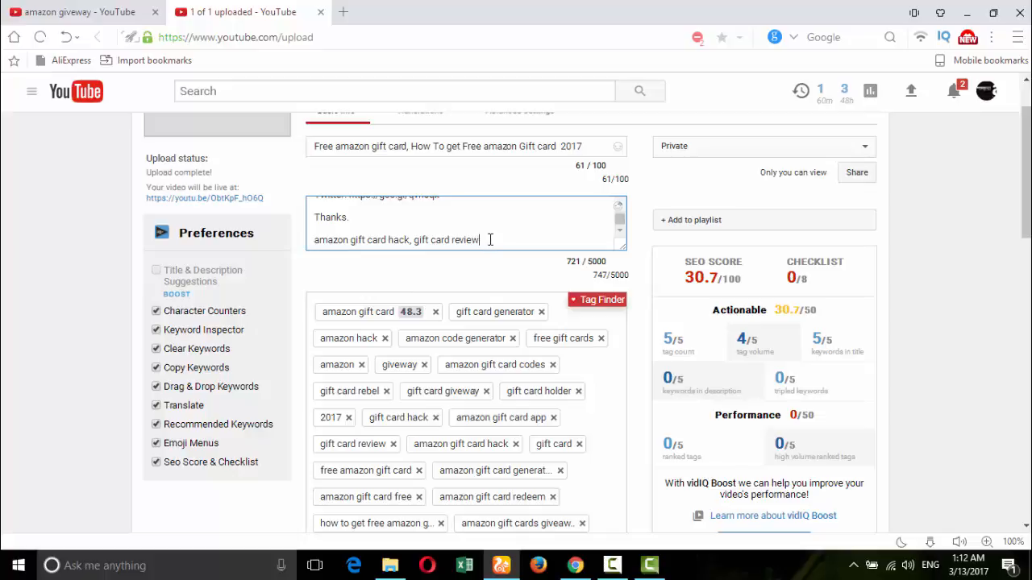
scroll(516, 235, "up", 6)
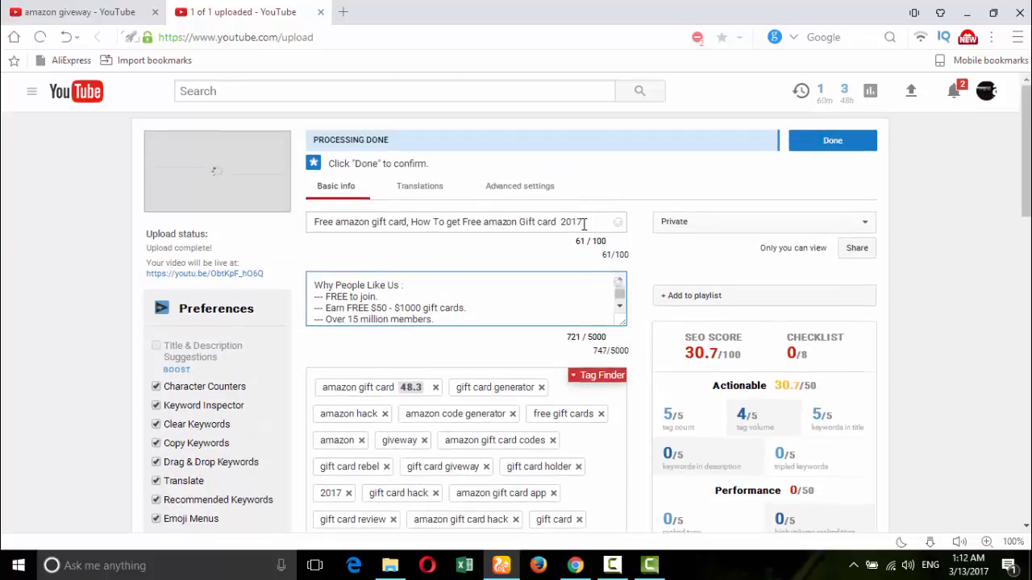
left_click(586, 221)
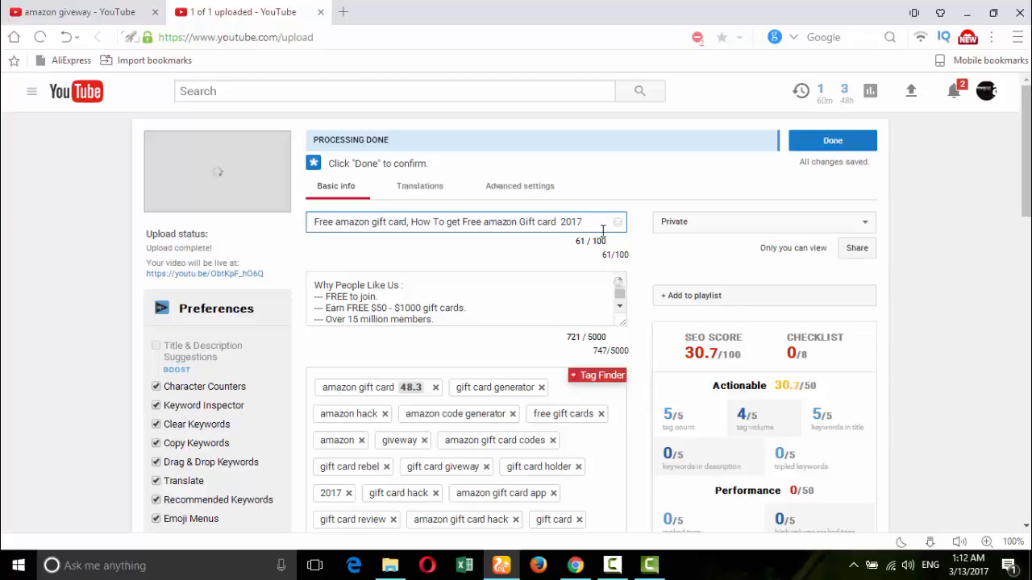
type(",")
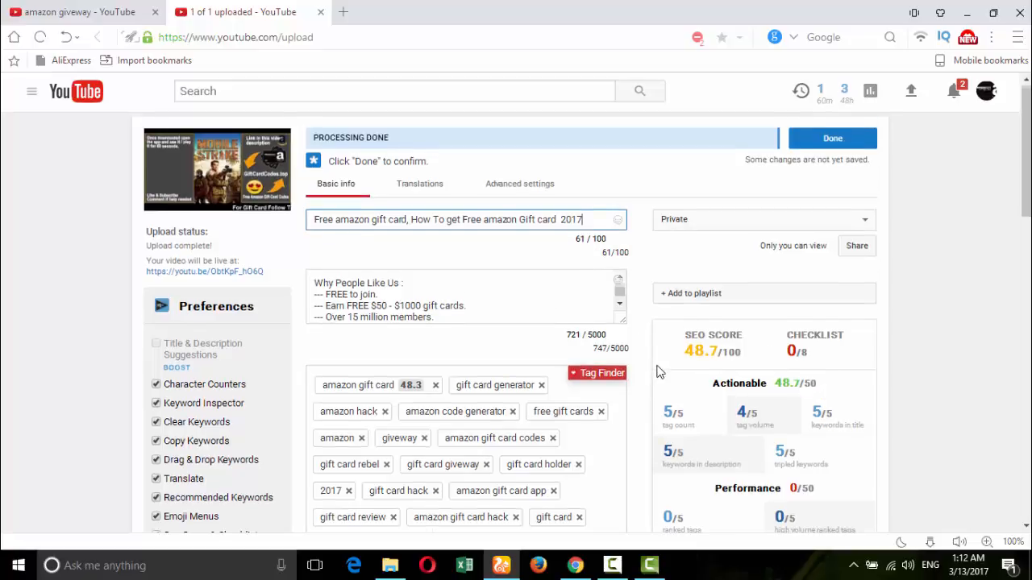
Set the first generated frame, the blue "Get Free Amazon Gift Card Codes" image, as the video thumbnail
scroll(656, 371, "down", 6)
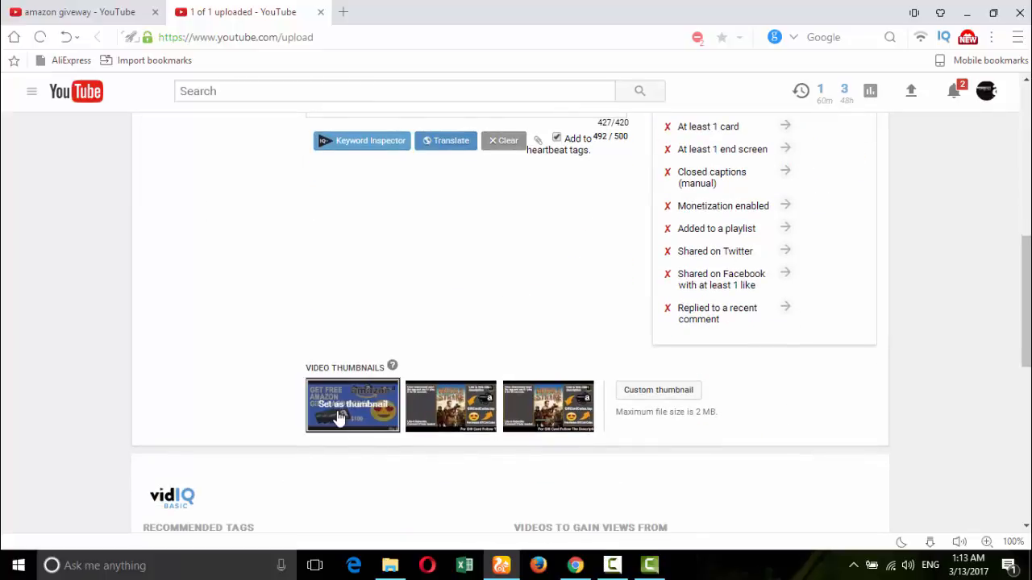
left_click(341, 413)
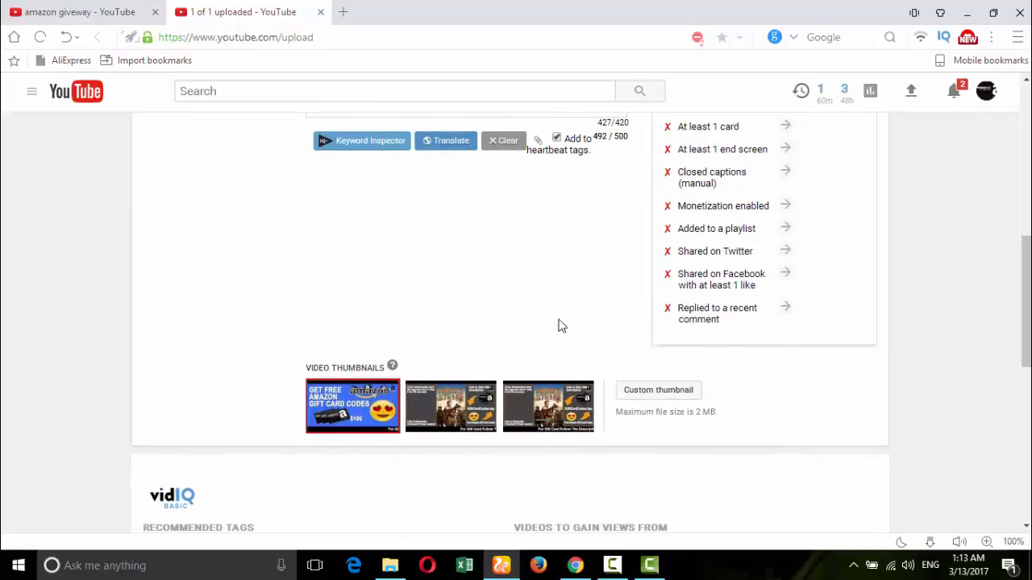
scroll(560, 325, "up", 1)
scroll(563, 326, "up", 6)
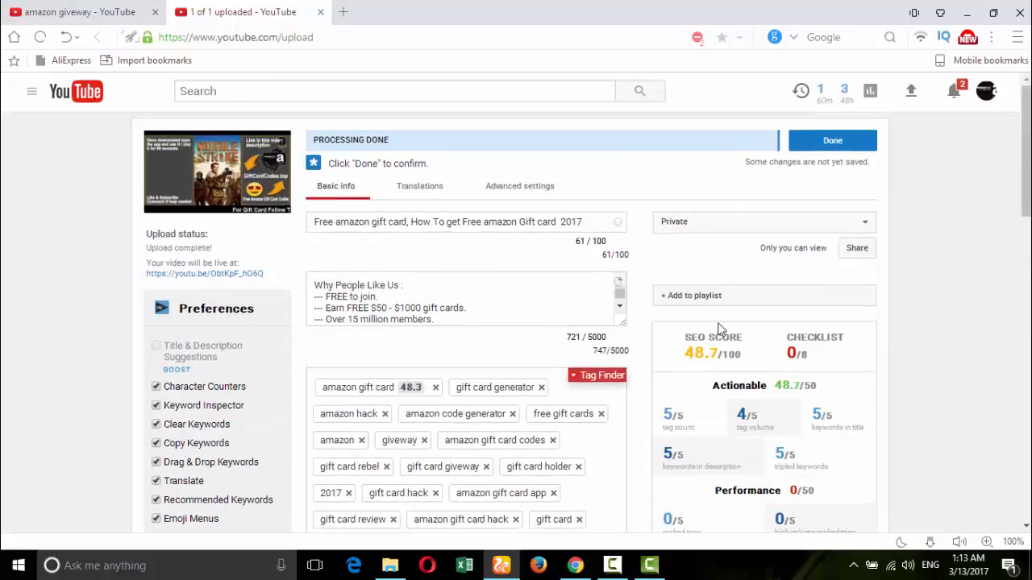
Add a video card to the upload linking to the "Hack Amazon gift card Generator" video, and set the card timeline's playhead to 1:00
scroll(724, 405, "down", 5)
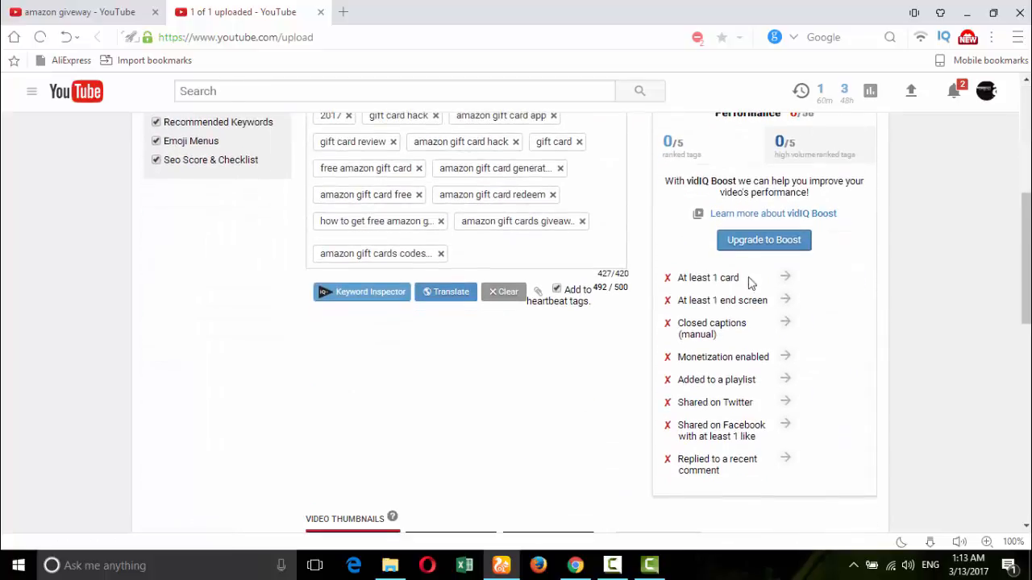
left_click(786, 279)
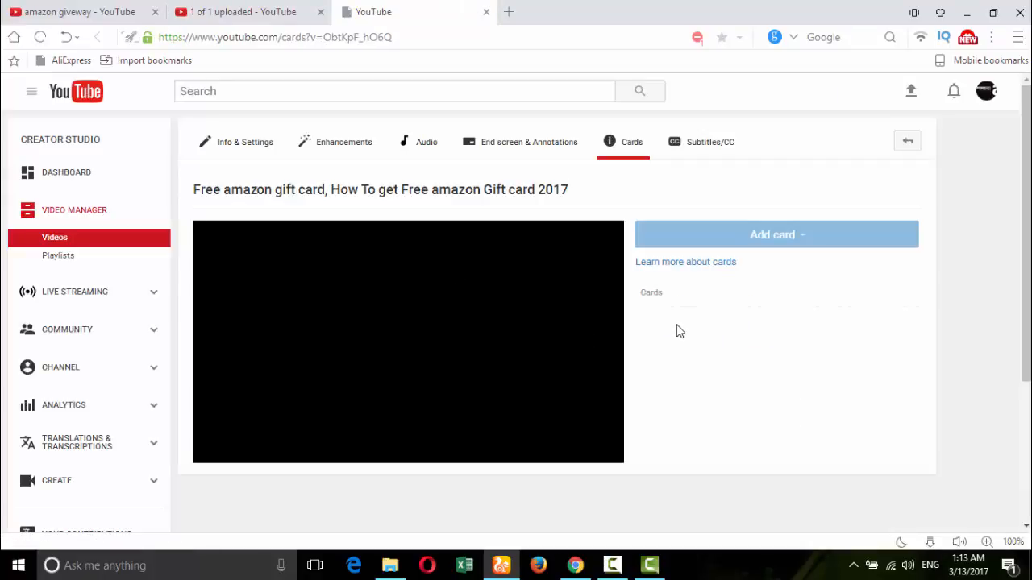
scroll(712, 325, "down", 1)
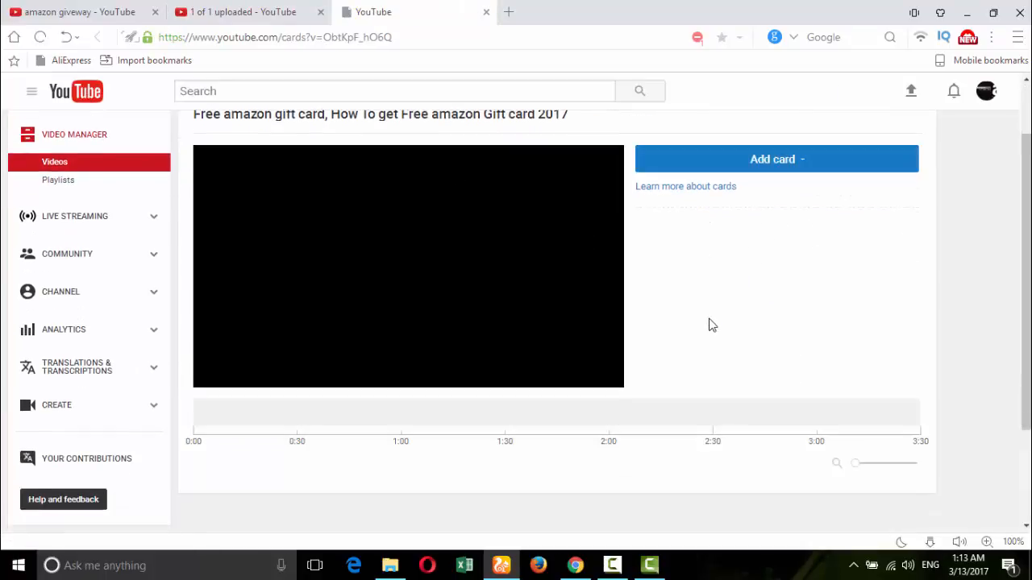
left_click(757, 157)
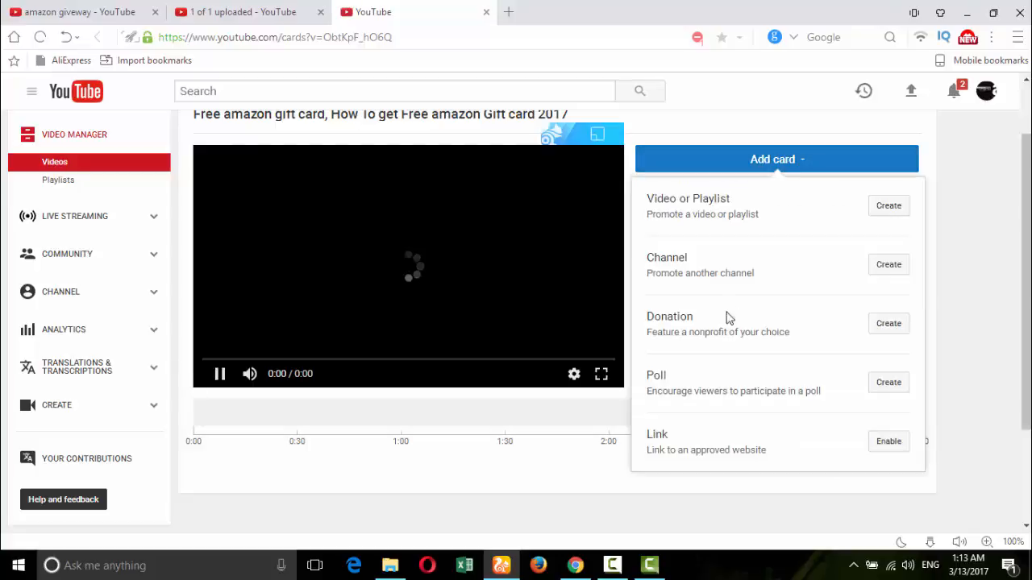
left_click(887, 207)
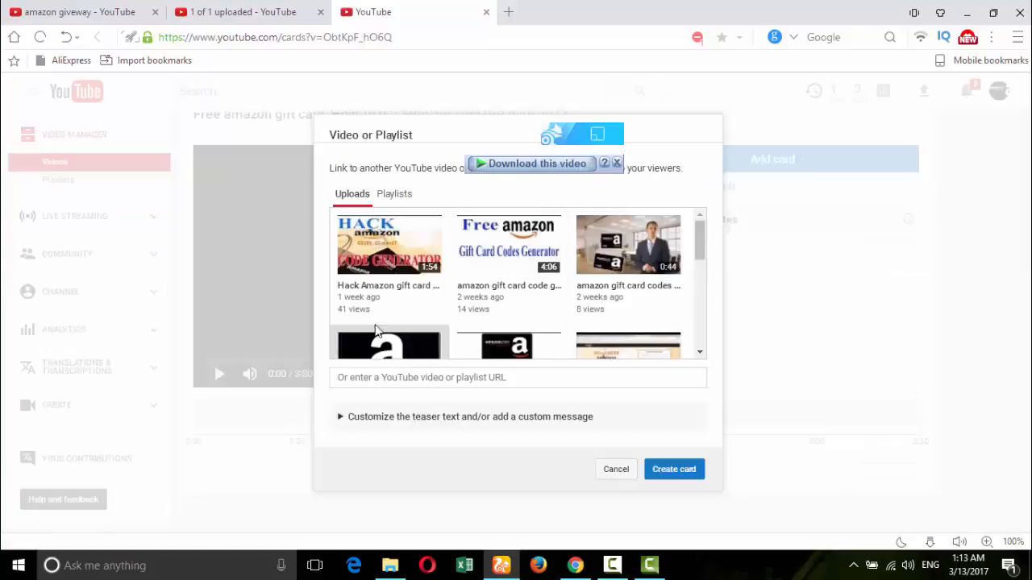
left_click(385, 256)
left_click(669, 469)
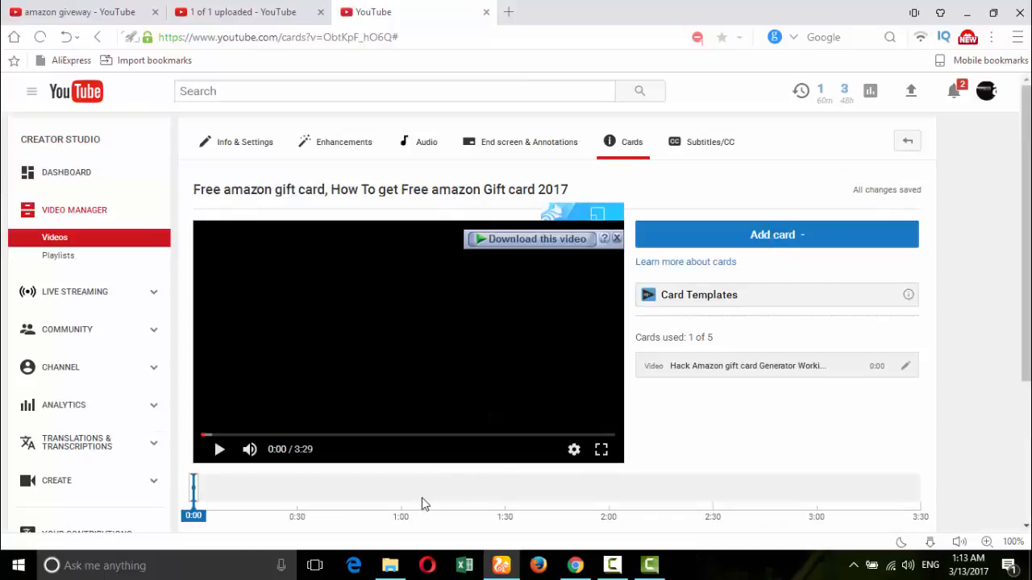
left_click(403, 493)
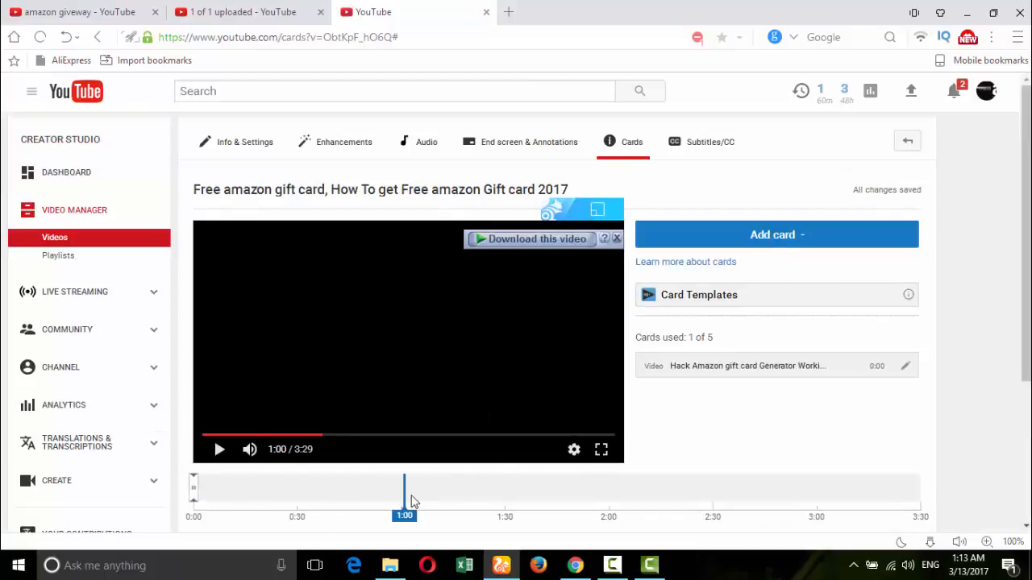
Add a video card at 1:00 that links to the "amazon gift card code generator" upload
left_click(878, 238)
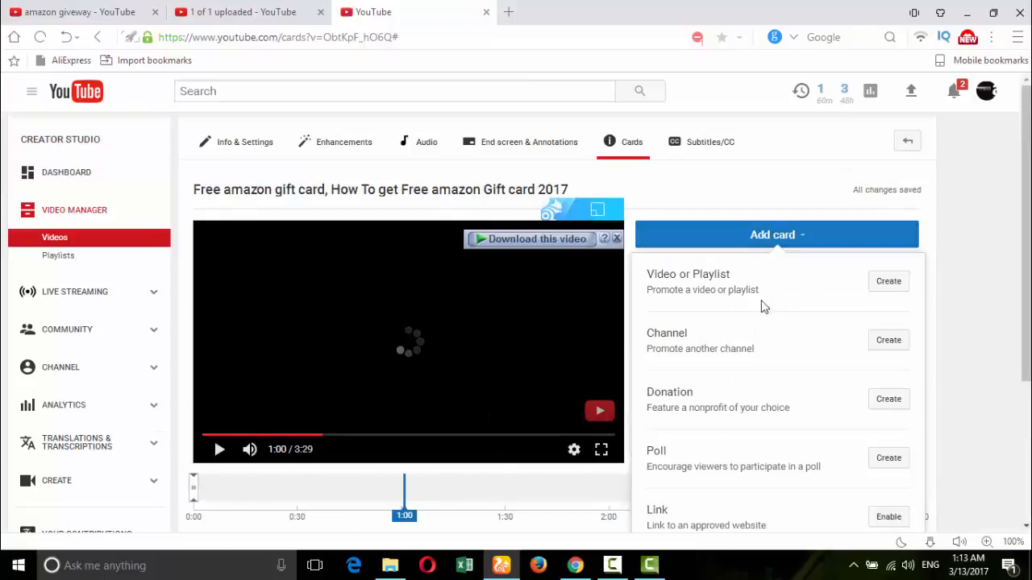
left_click(883, 284)
left_click(494, 315)
left_click(675, 471)
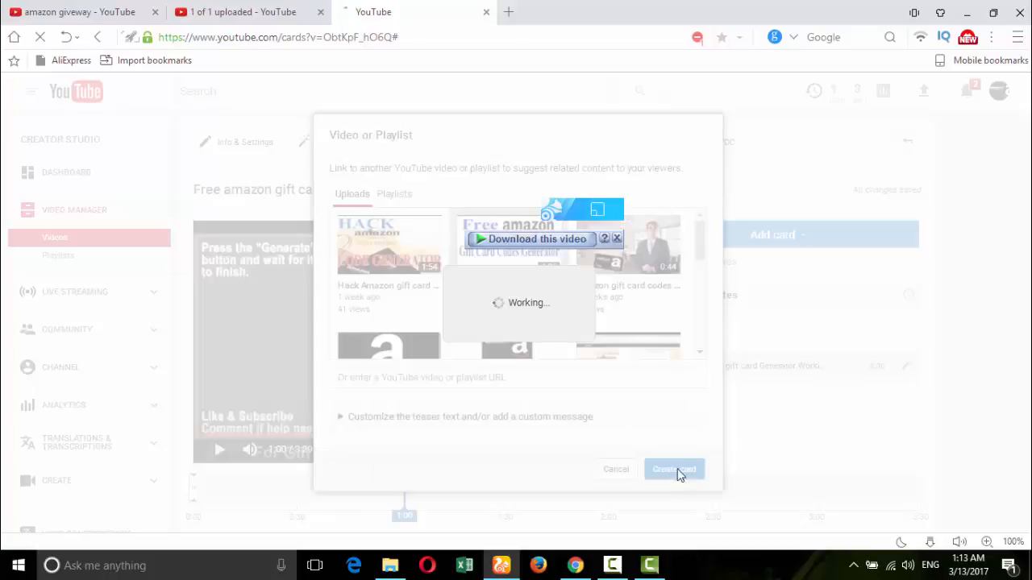
Add a video card at 1:59 that links to the "amazon gift card codes working 2017" upload
scroll(767, 438, "down", 2)
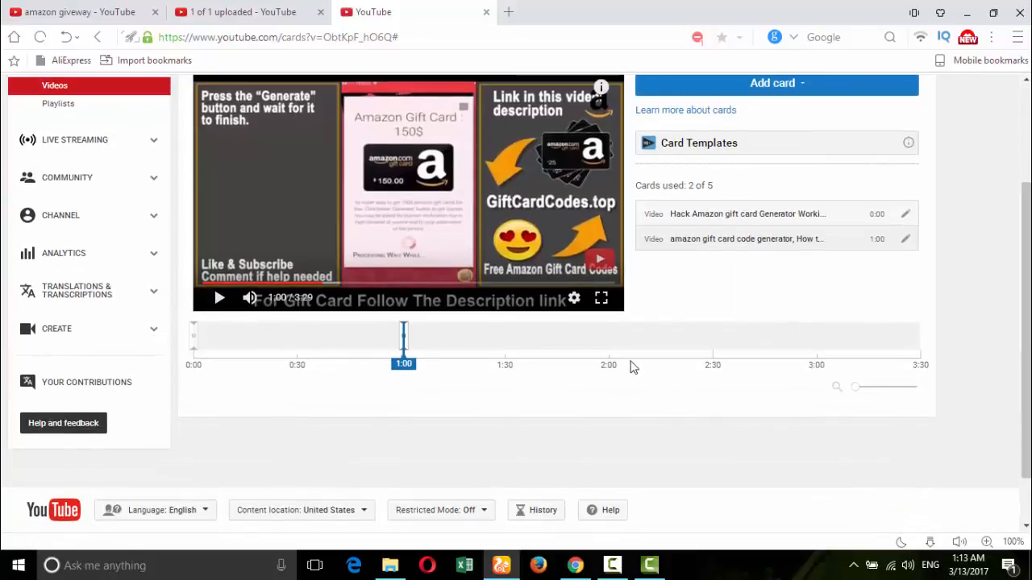
left_click(802, 91)
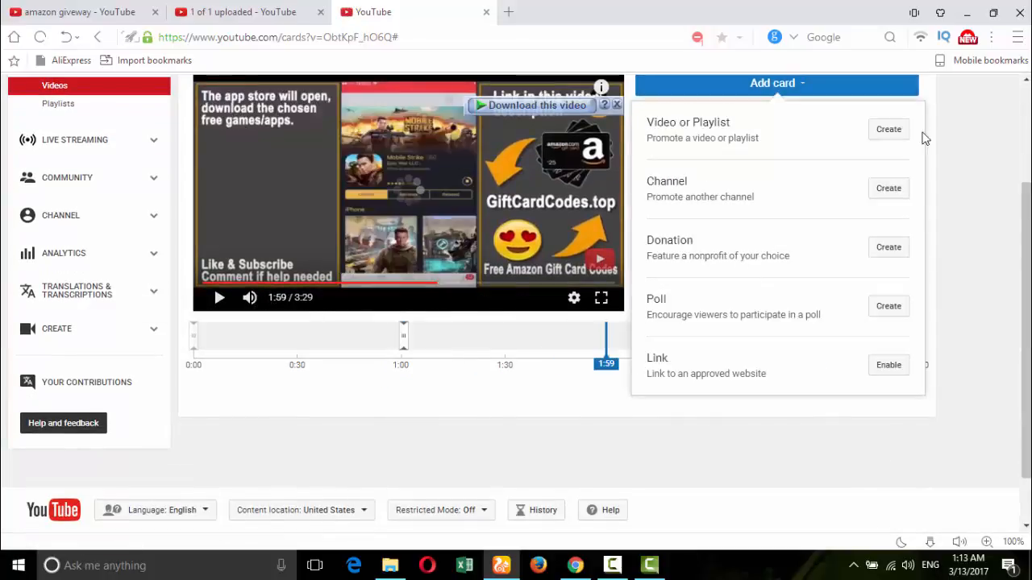
left_click(890, 129)
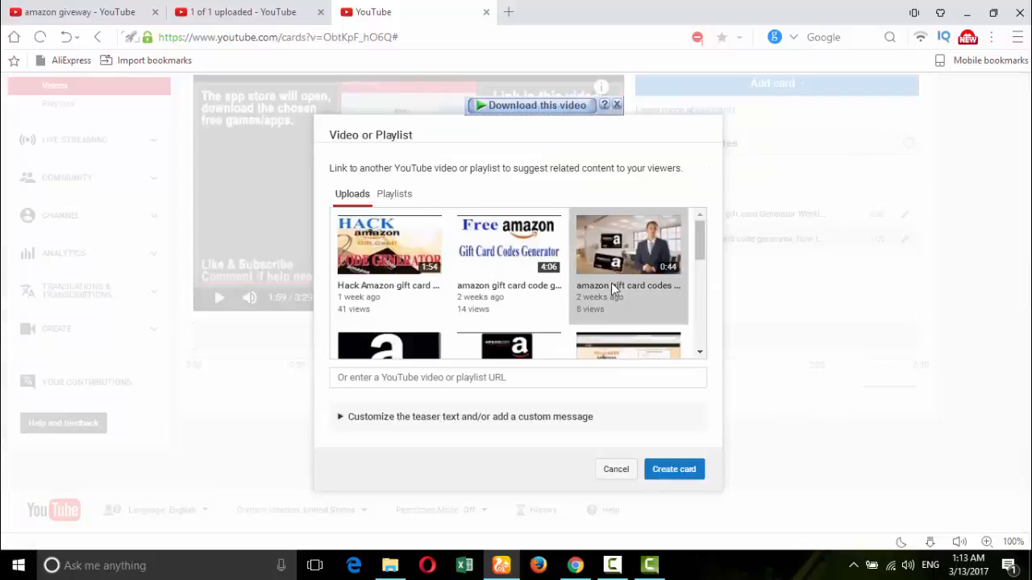
left_click(677, 475)
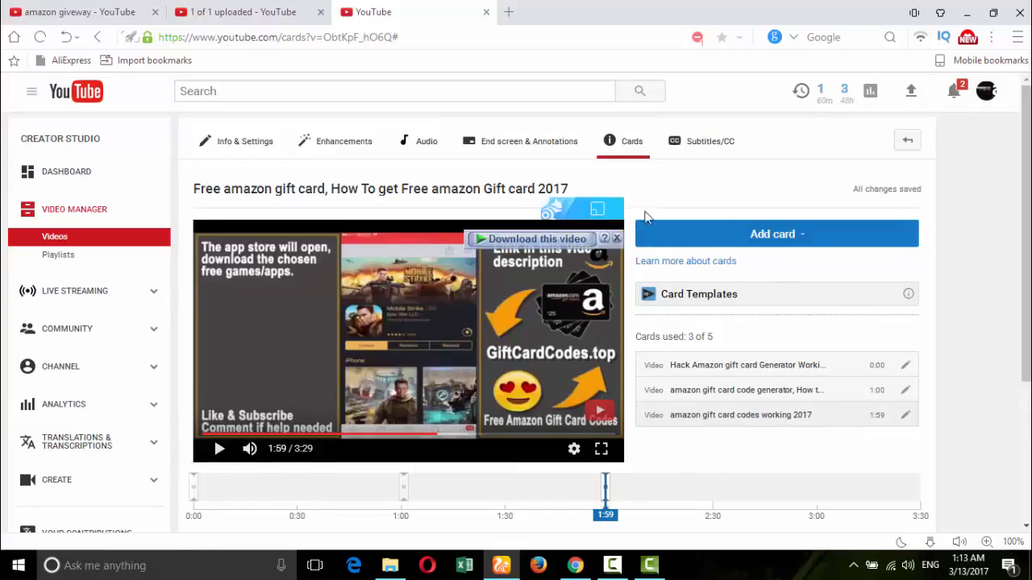
Add an end screen video element at 3:09 featuring the chosen "Hack Amazon gift card Generator" upload
left_click(511, 142)
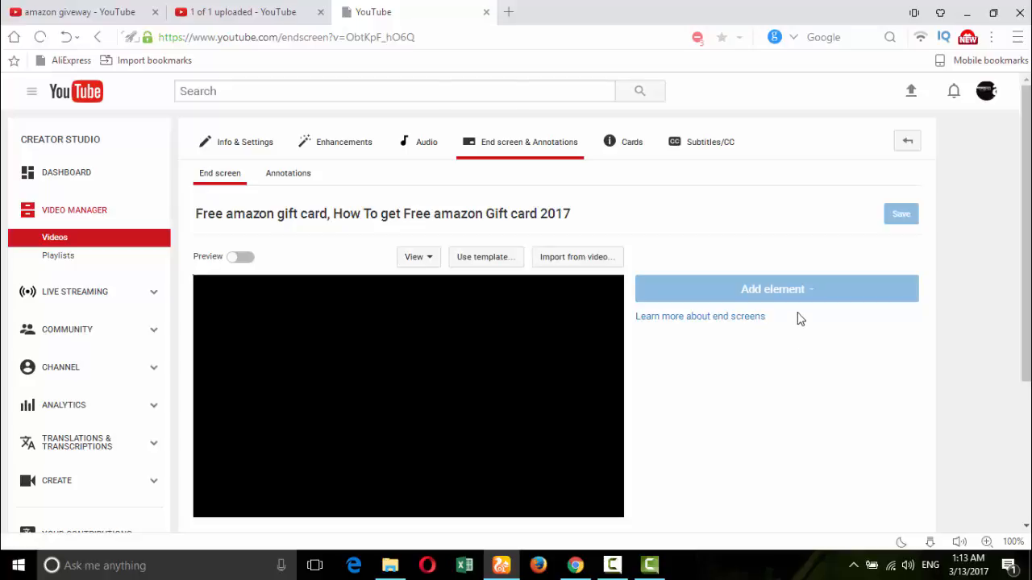
scroll(801, 320, "down", 1)
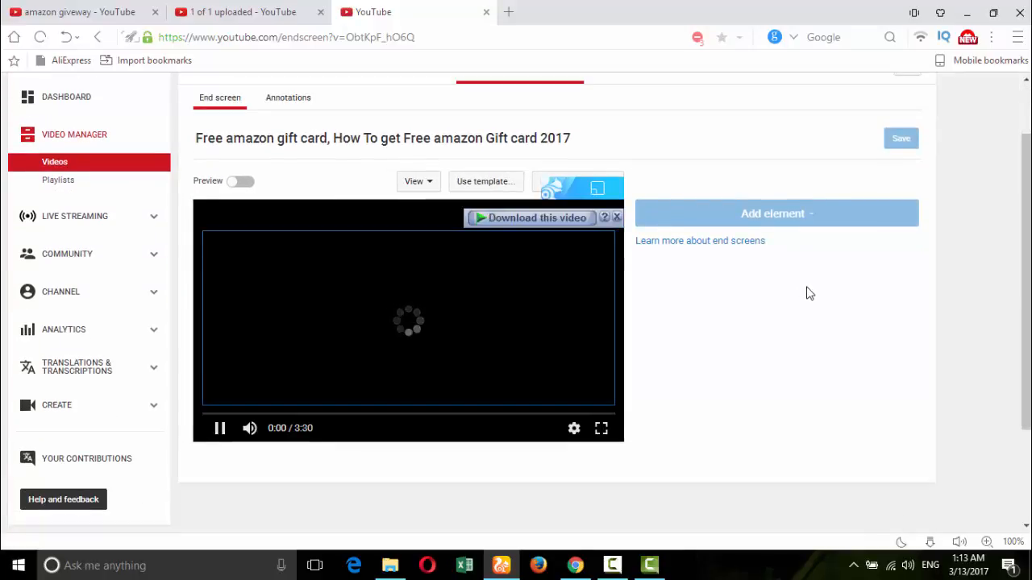
left_click(804, 218)
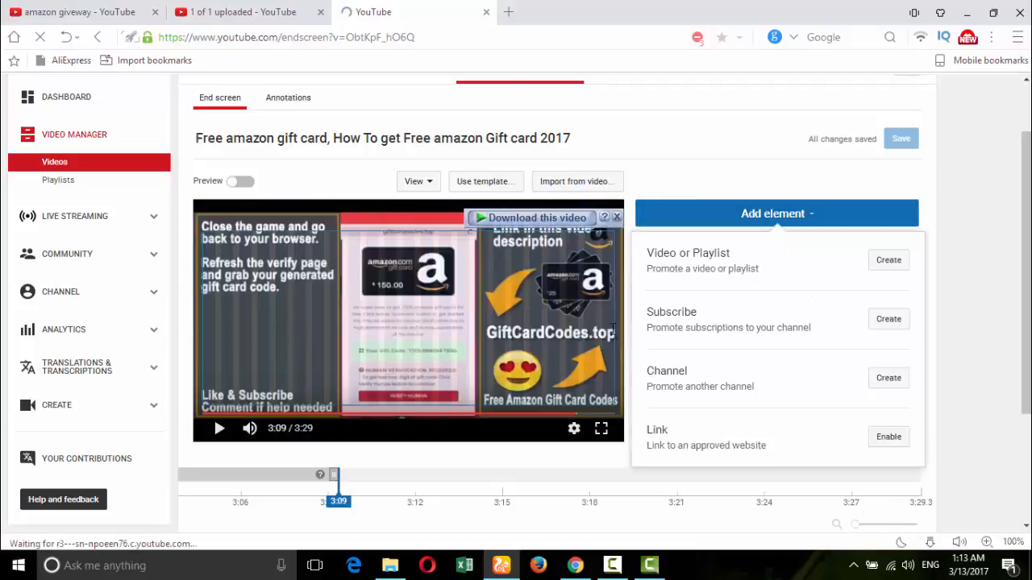
left_click(888, 260)
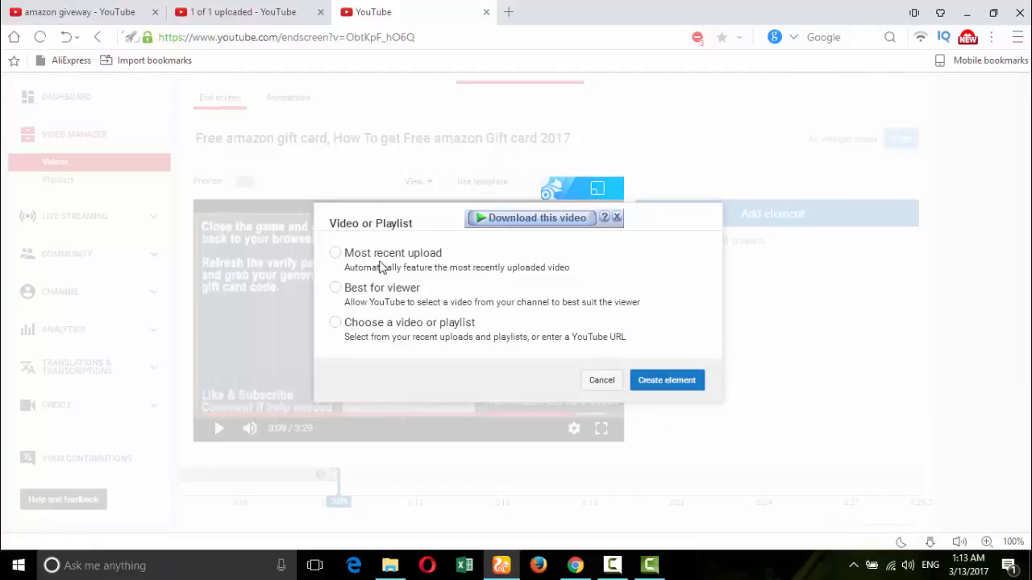
left_click(403, 323)
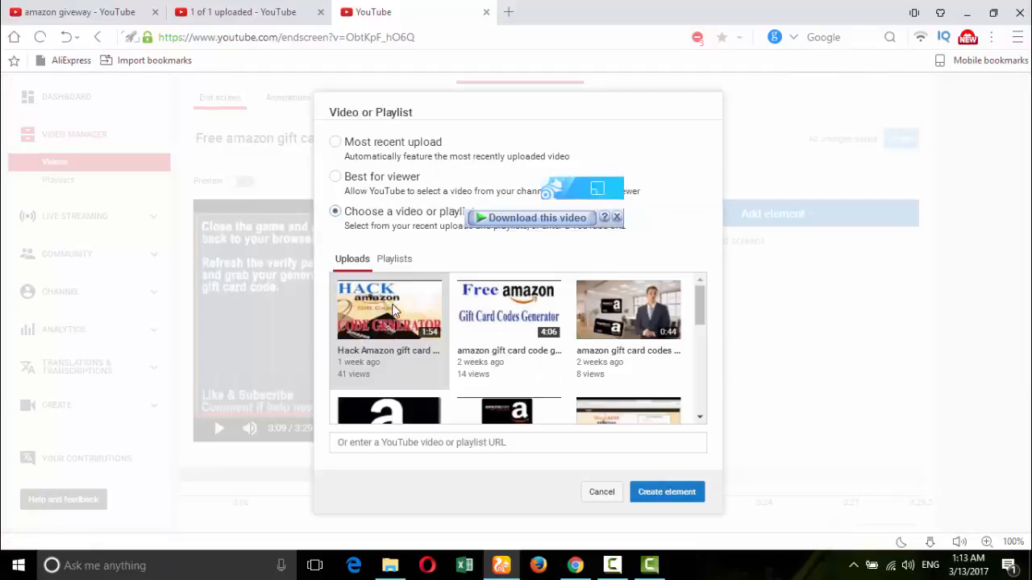
left_click(667, 492)
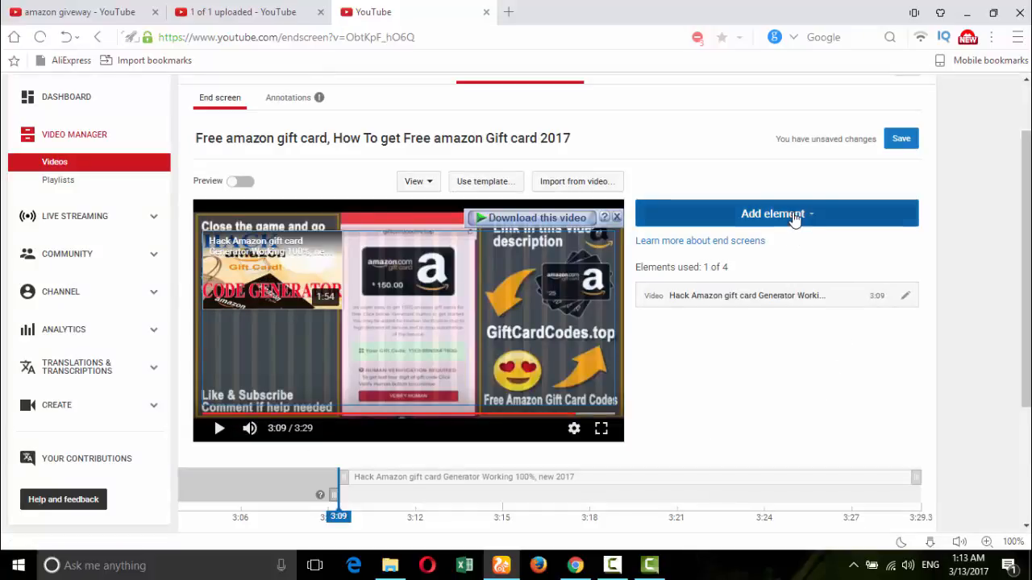
Add a second end screen video element featuring the "amazon gift card code generator" upload
left_click(788, 214)
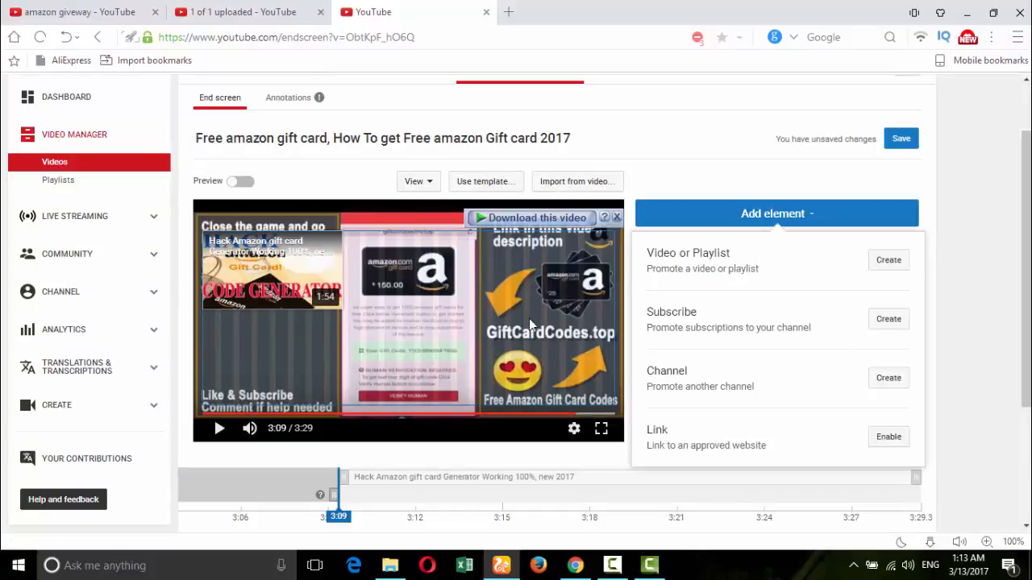
left_click(888, 260)
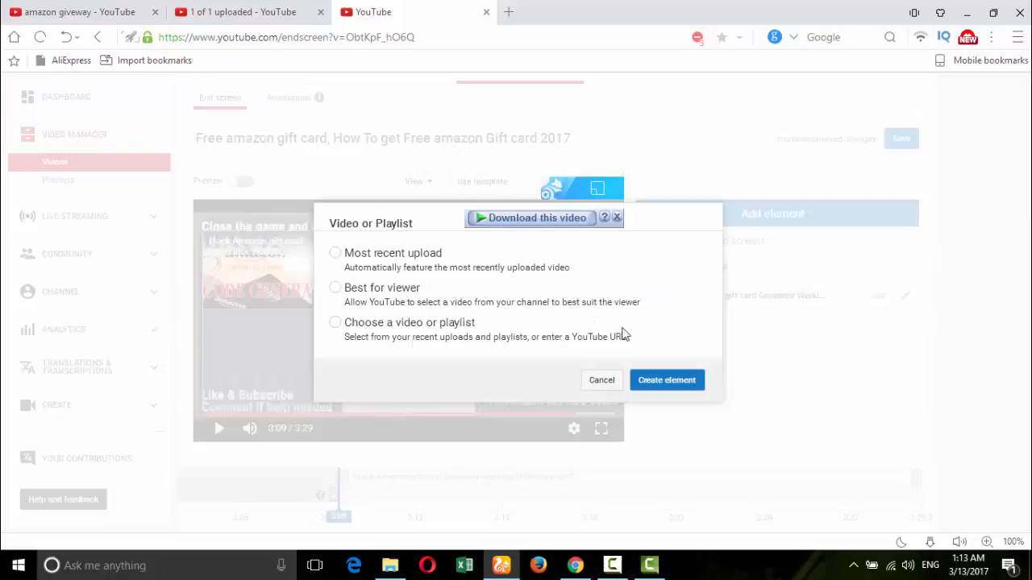
left_click(394, 337)
left_click(542, 298)
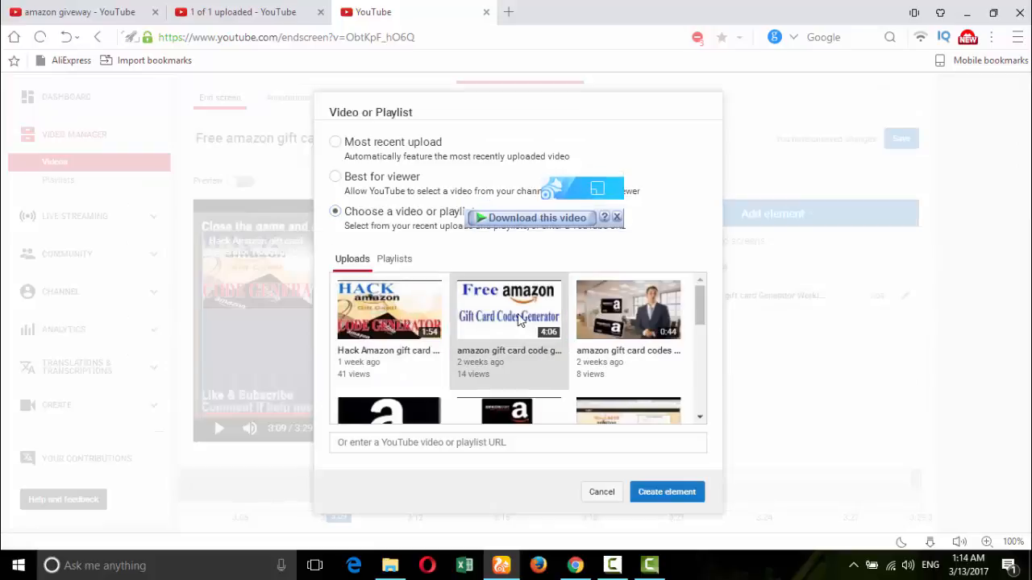
left_click(657, 494)
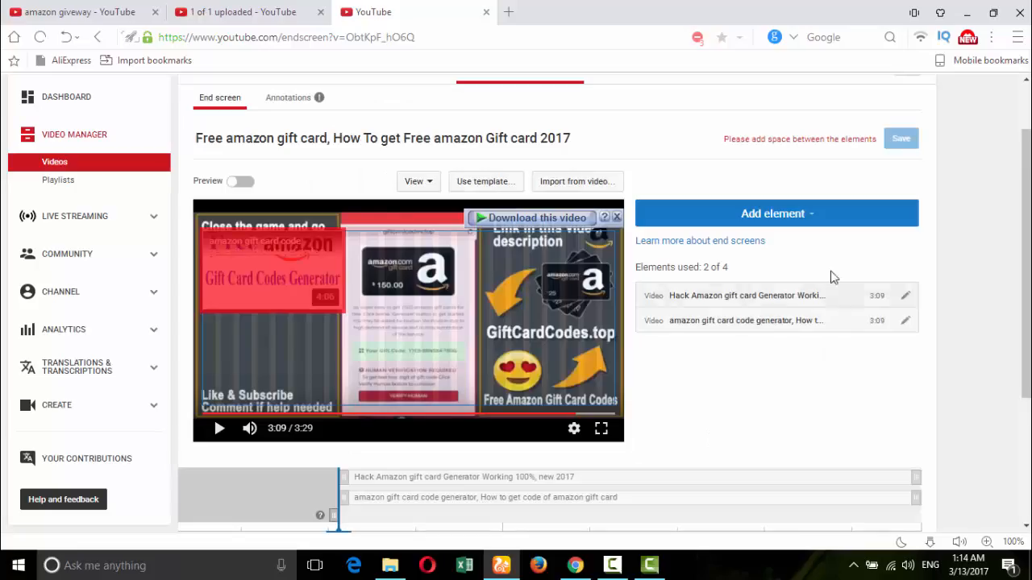
Add a third end screen video element featuring the "amazon gift card codes working 2017" upload
left_click(833, 220)
left_click(889, 261)
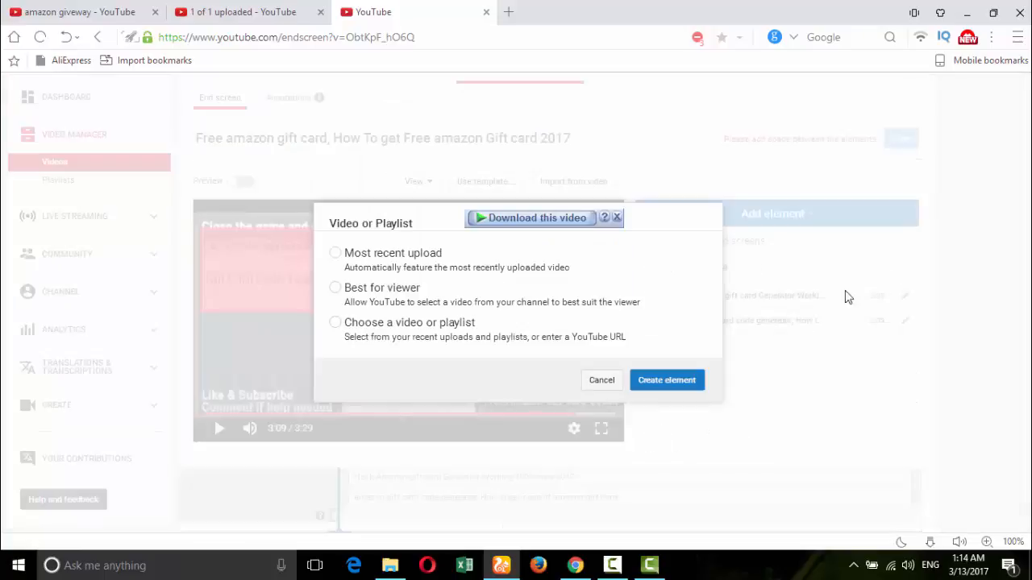
left_click(520, 335)
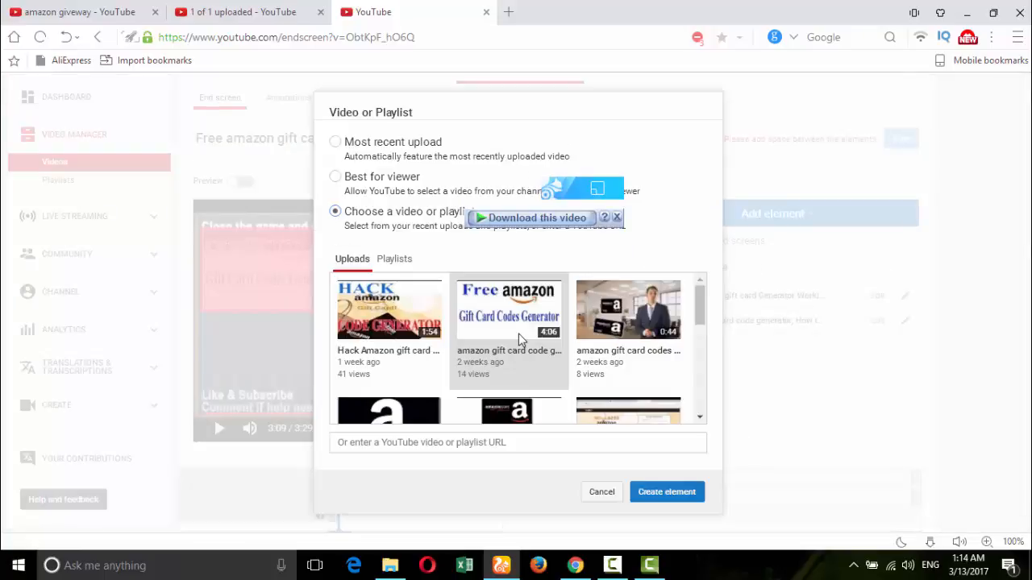
left_click(635, 336)
left_click(666, 500)
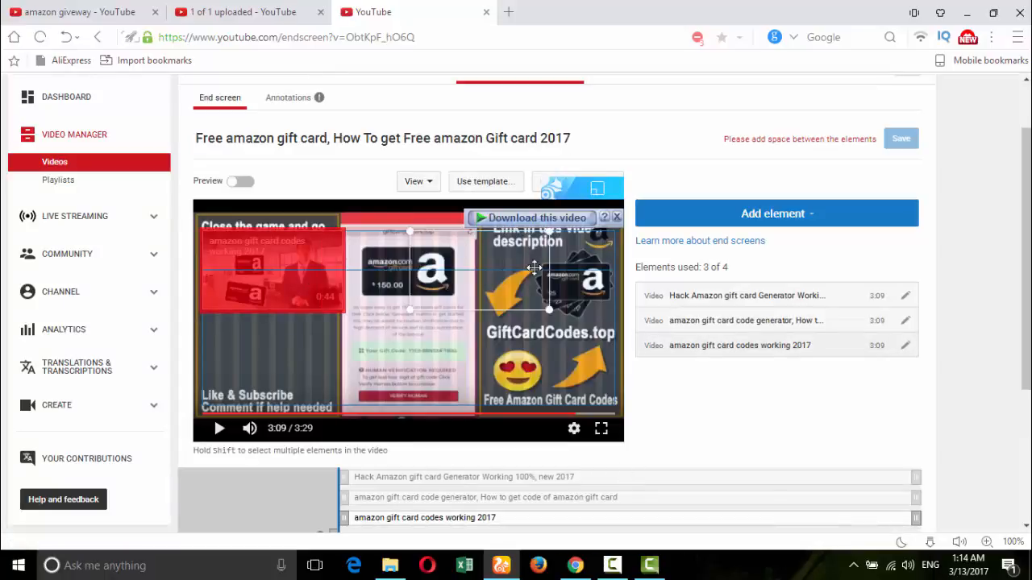
Spread the three end screen elements apart, with the code generator video below the Hack video and the 2017 video opposite, and save the end screen
left_click_drag(306, 278, 270, 373)
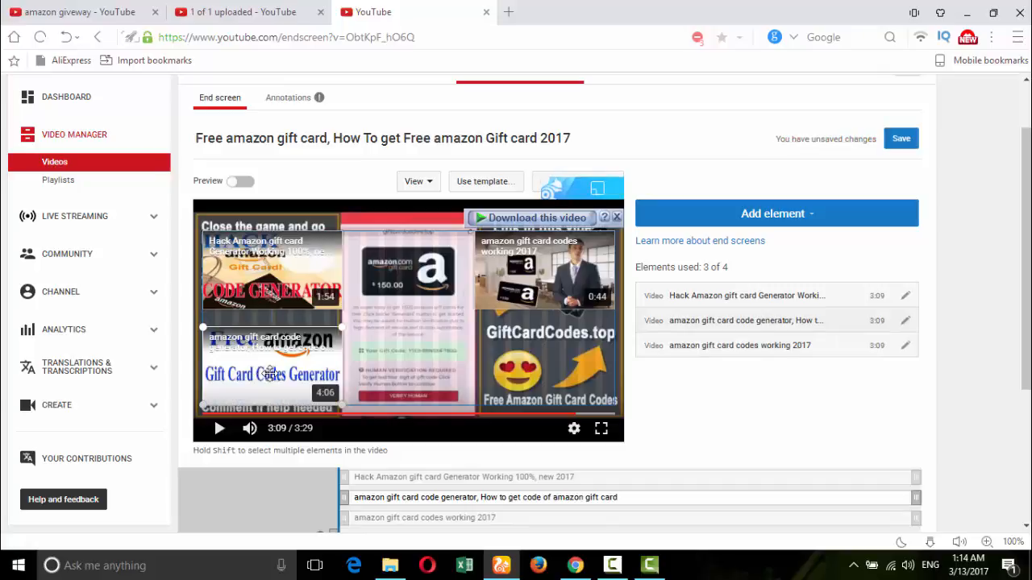
scroll(683, 379, "up", 2)
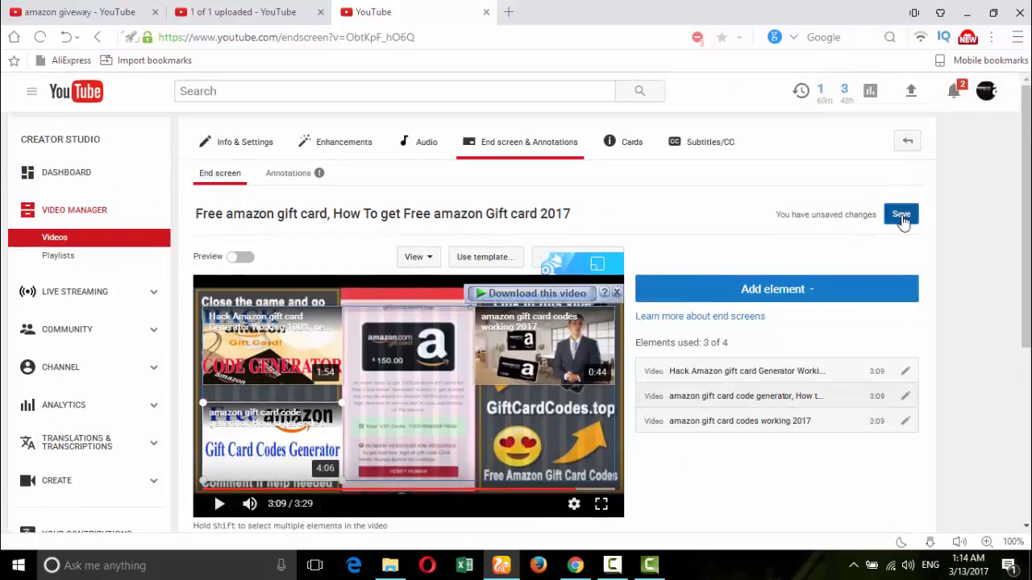
left_click(900, 216)
scroll(899, 233, "down", 3)
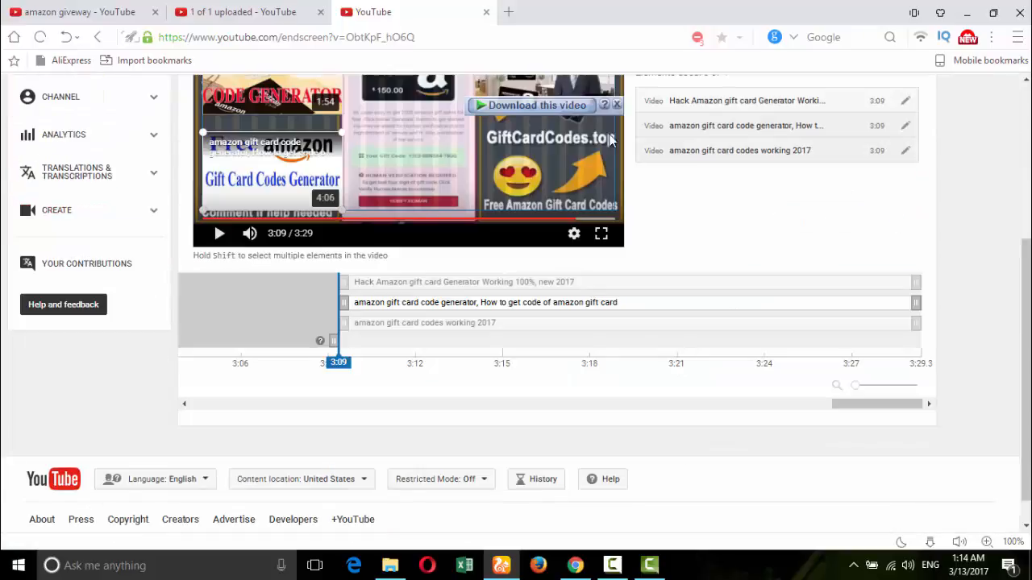
Return to the video's basic info and add the video to all six listed Amazon gift card playlists
scroll(591, 234, "up", 3)
scroll(591, 234, "up", 1)
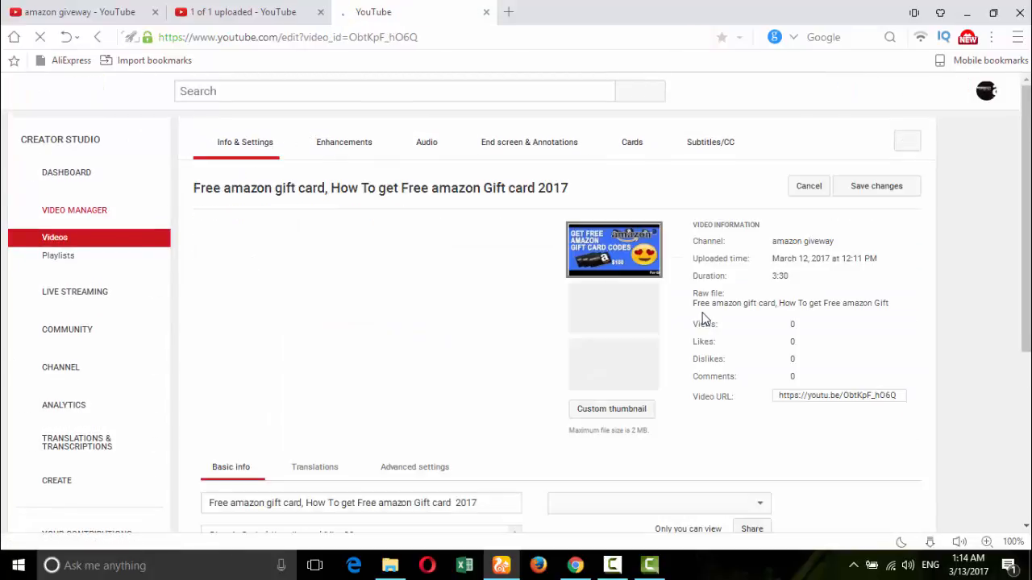
scroll(786, 437, "down", 2)
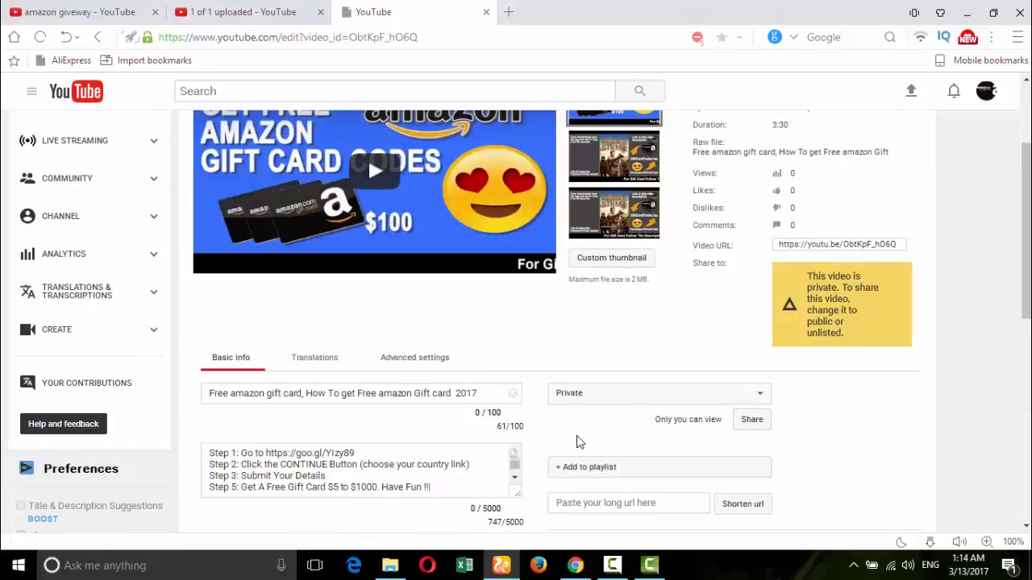
scroll(605, 403, "down", 2)
left_click(593, 319)
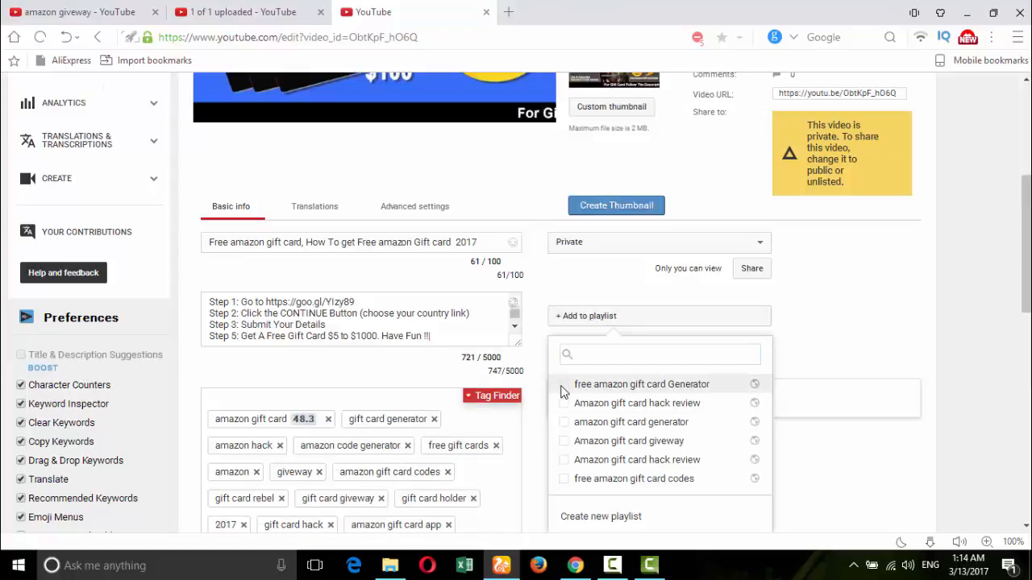
left_click(563, 385)
left_click(565, 403)
left_click(564, 421)
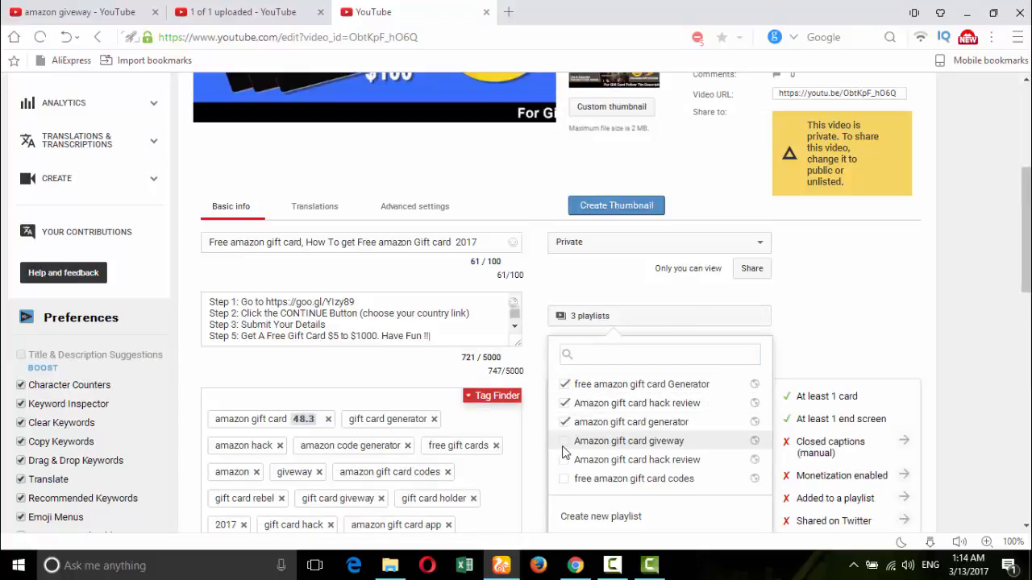
left_click(564, 460)
left_click(565, 478)
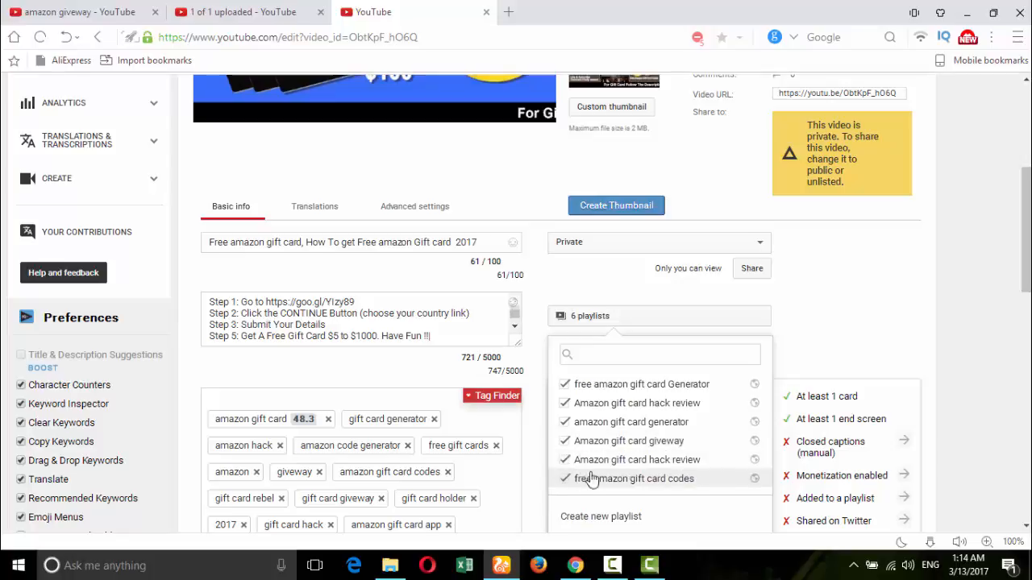
left_click(814, 323)
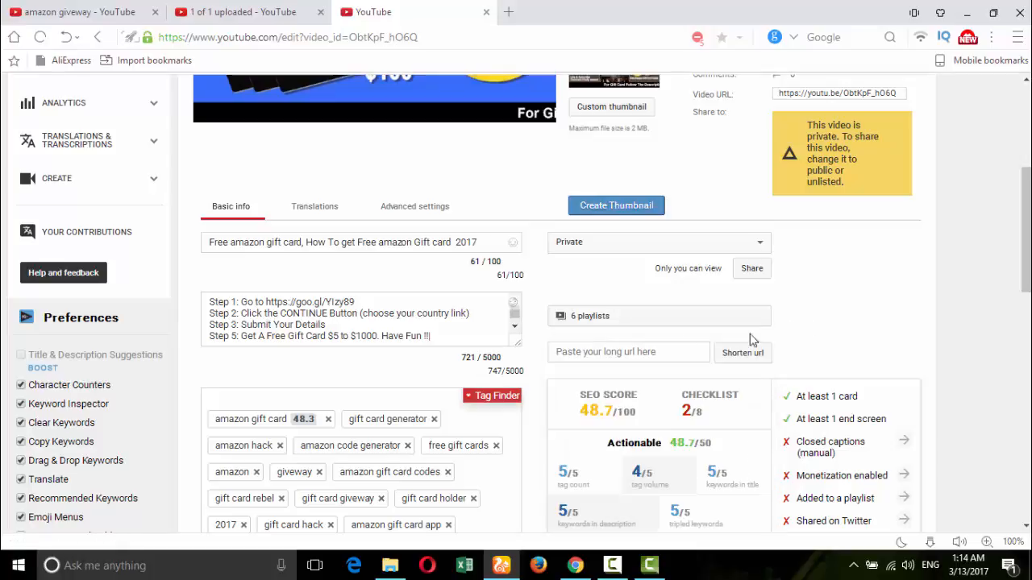
Set the video's recording date to March 12, 2017 in the advanced settings
left_click(414, 207)
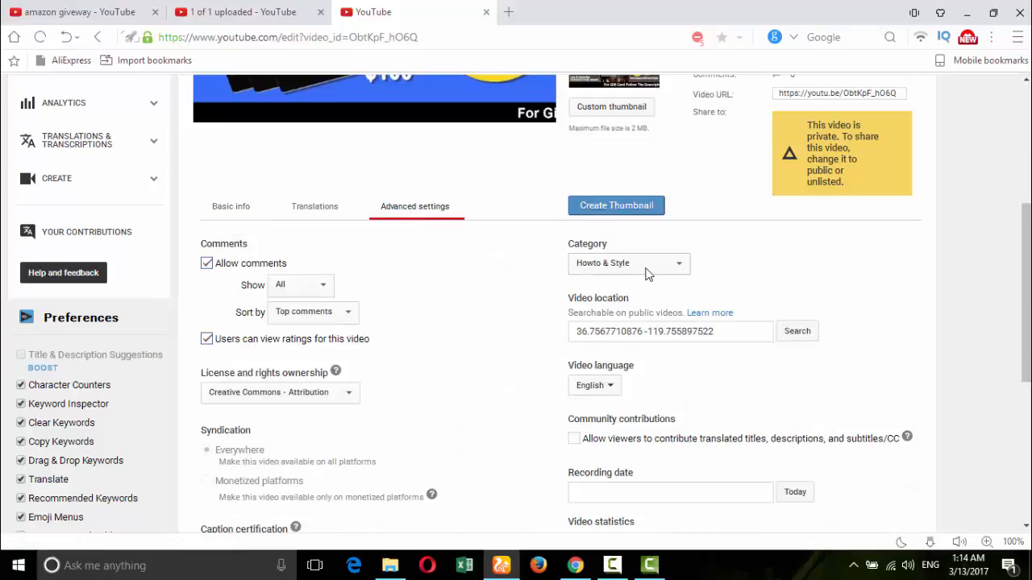
scroll(766, 323, "down", 3)
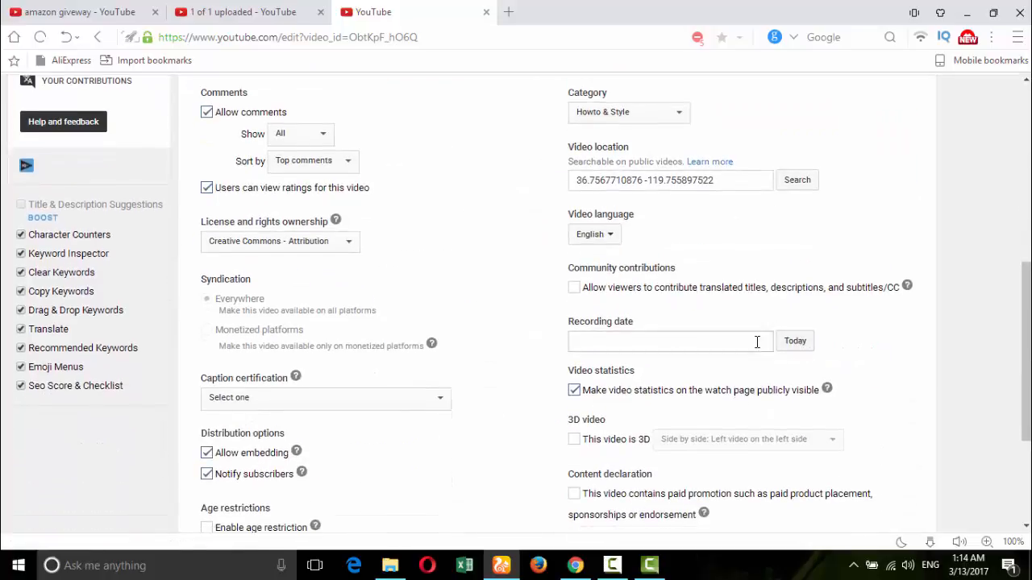
left_click(756, 341)
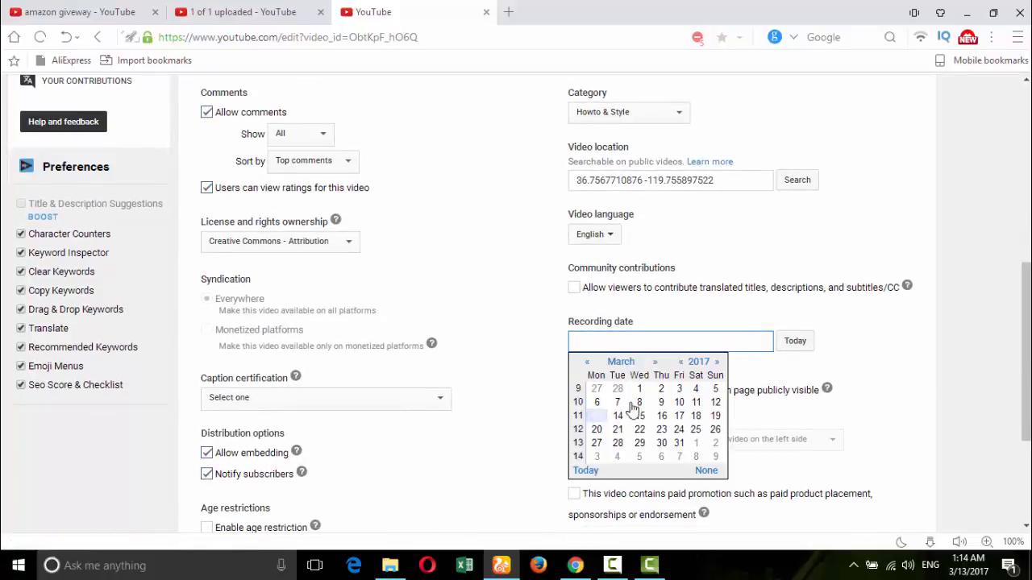
left_click(715, 402)
scroll(895, 304, "up", 1)
scroll(895, 303, "up", 2)
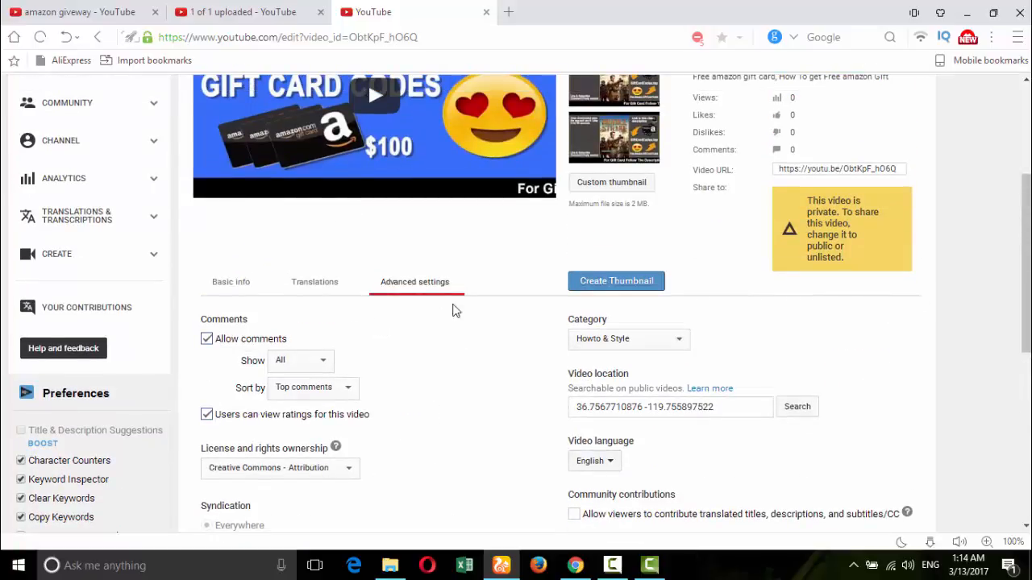
Change the video's privacy from Private to Public in the basic info
left_click(257, 292)
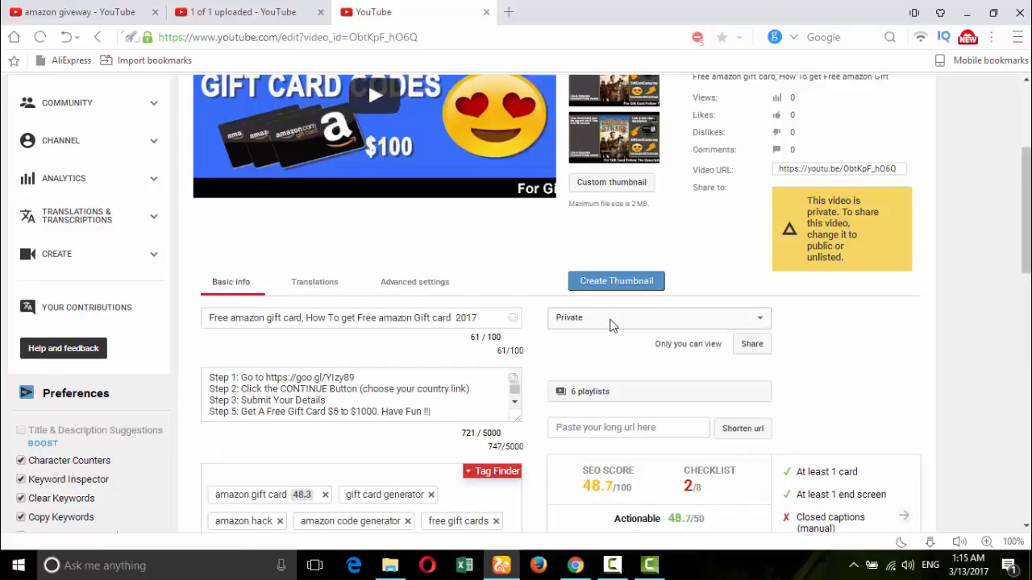
left_click(611, 323)
left_click(613, 338)
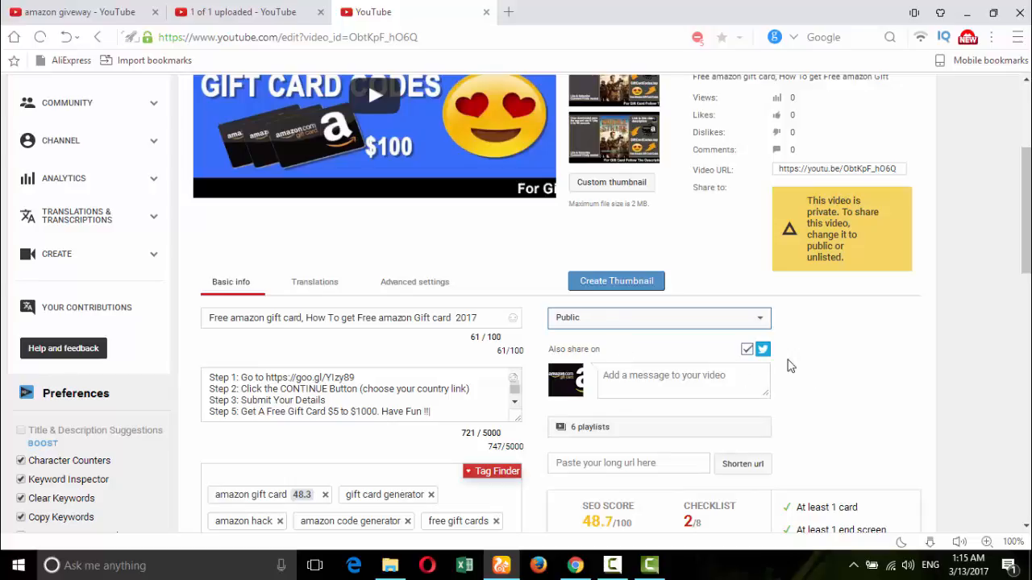
scroll(876, 390, "up", 3)
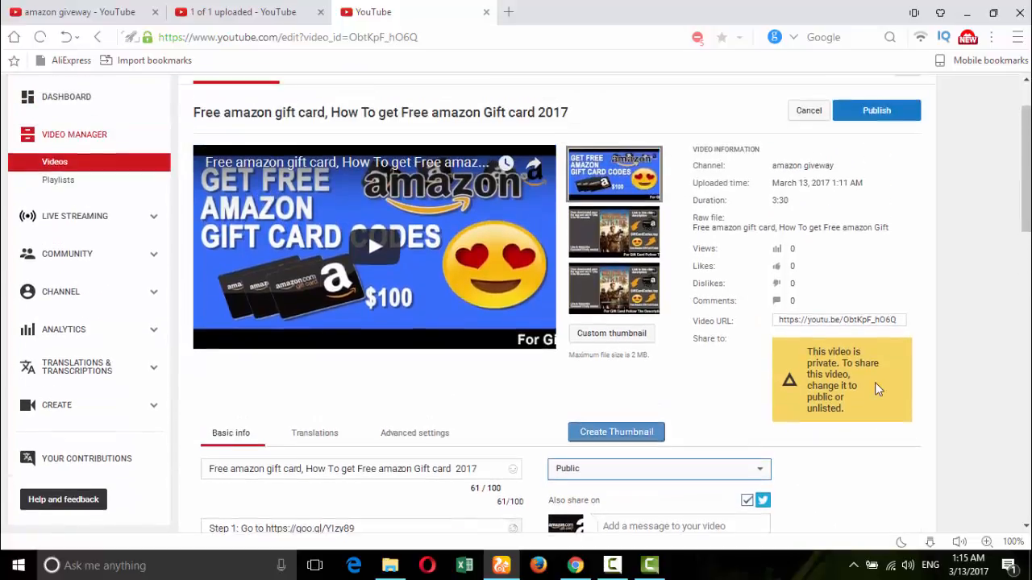
Review the video's settings and SEO checklist, publish the video, and return to the channel's list of uploaded videos
scroll(887, 329, "down", 1)
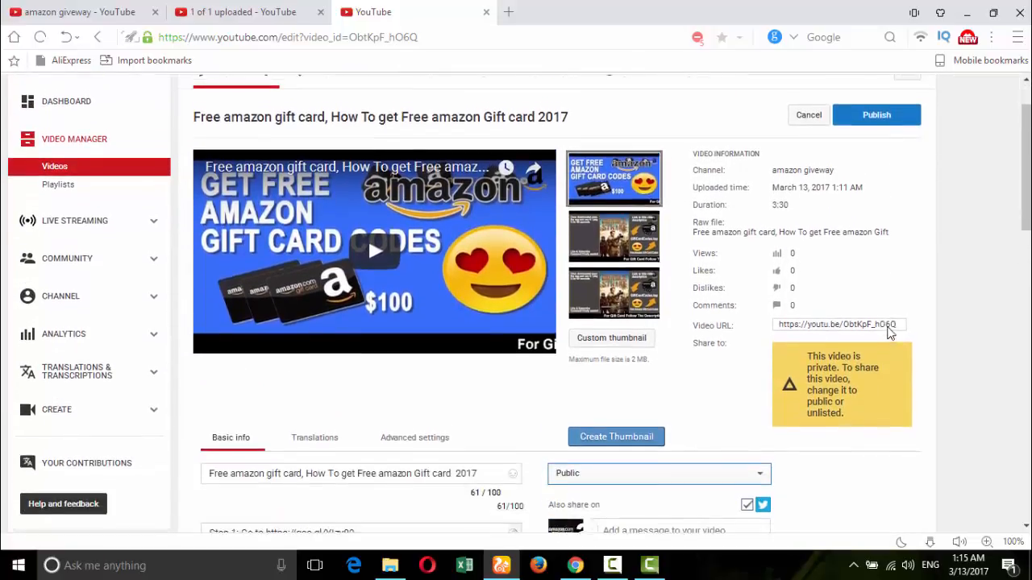
scroll(887, 327, "up", 1)
scroll(871, 306, "down", 7)
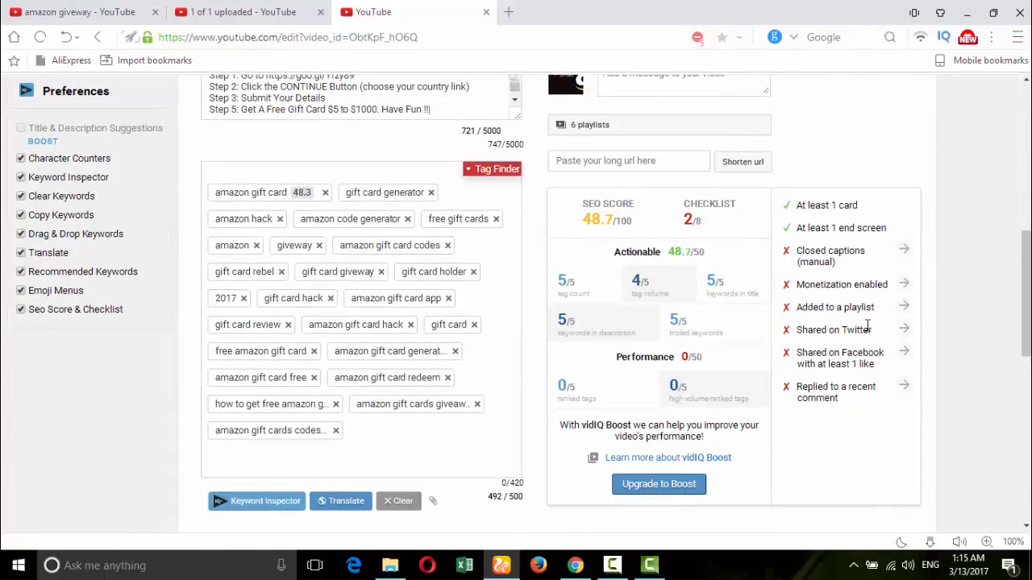
scroll(868, 326, "up", 7)
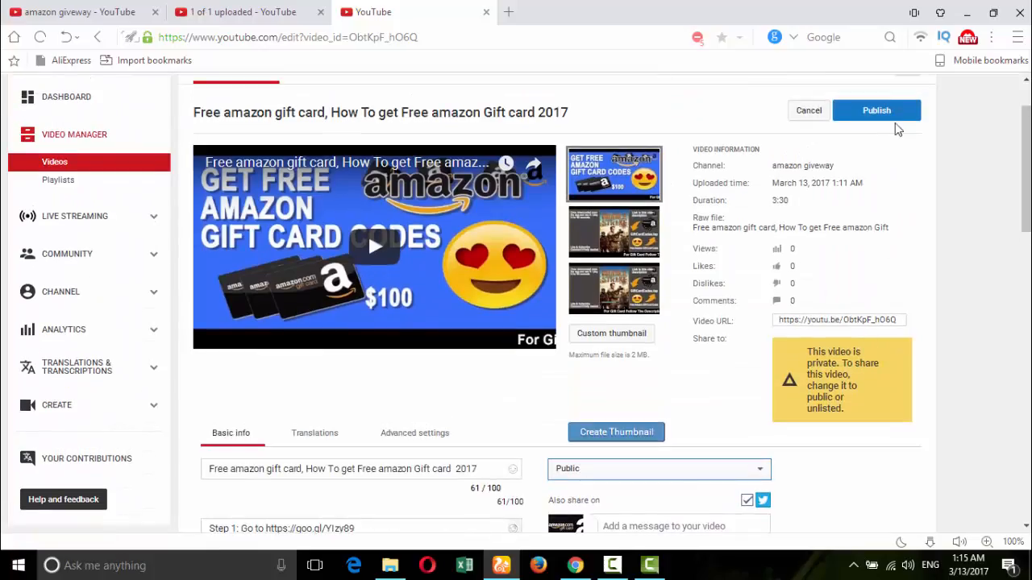
left_click(884, 115)
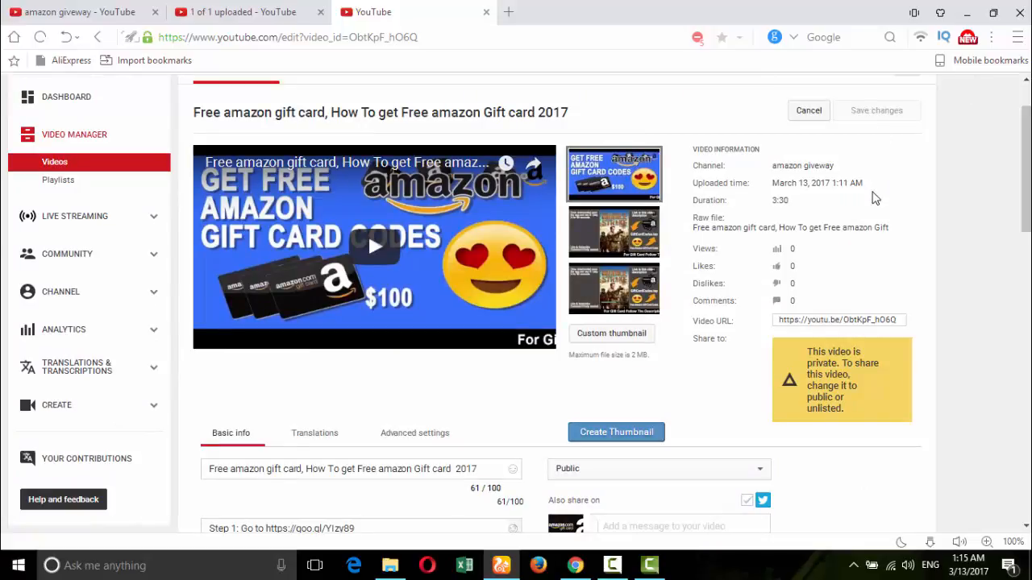
scroll(793, 201, "up", 1)
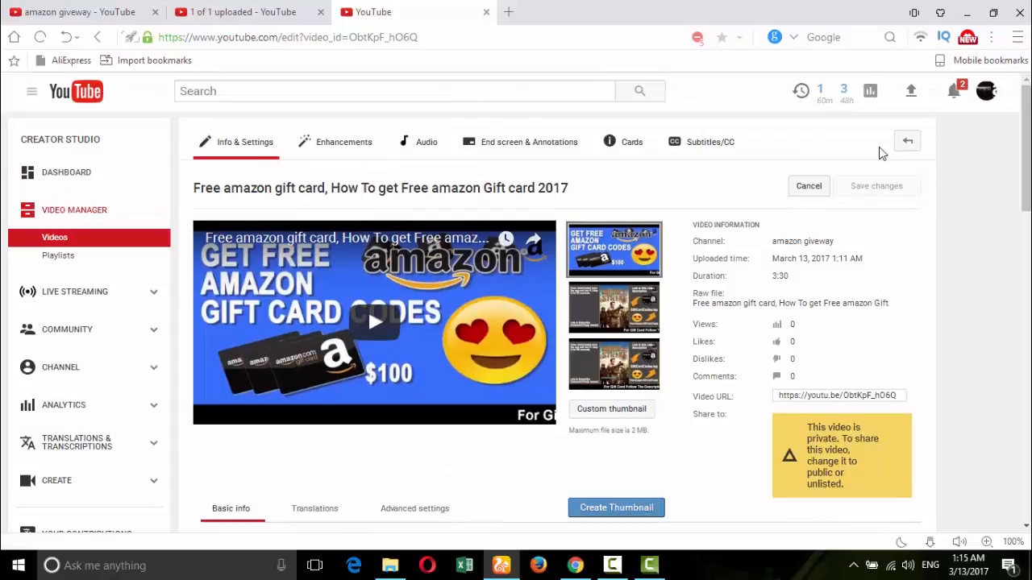
left_click(907, 142)
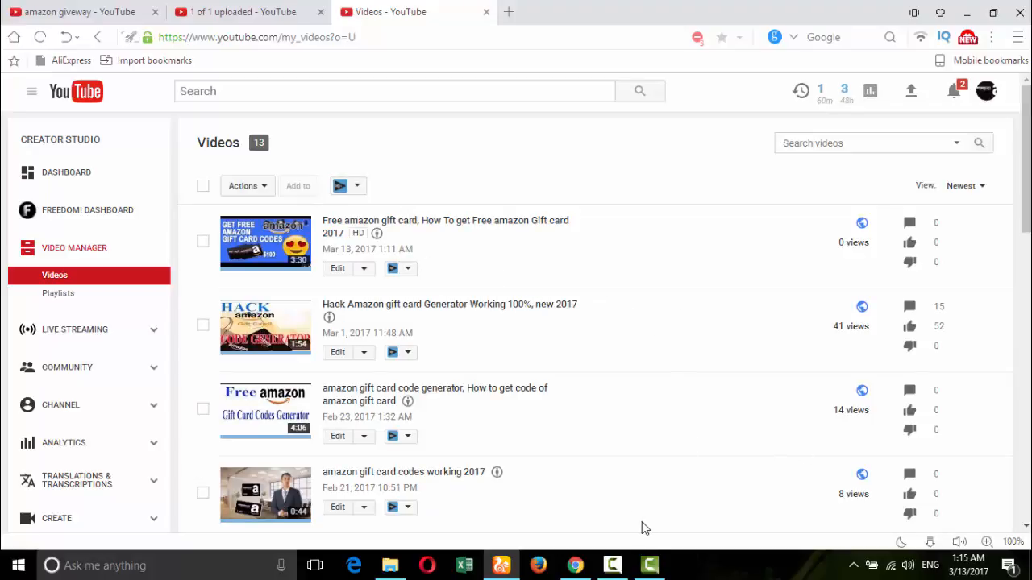
left_click(612, 565)
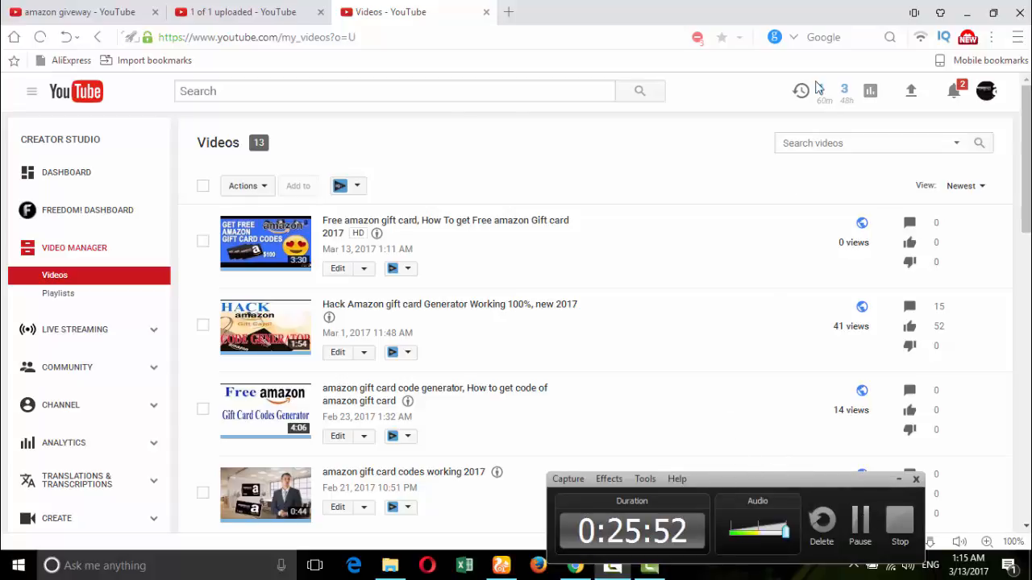
left_click(899, 481)
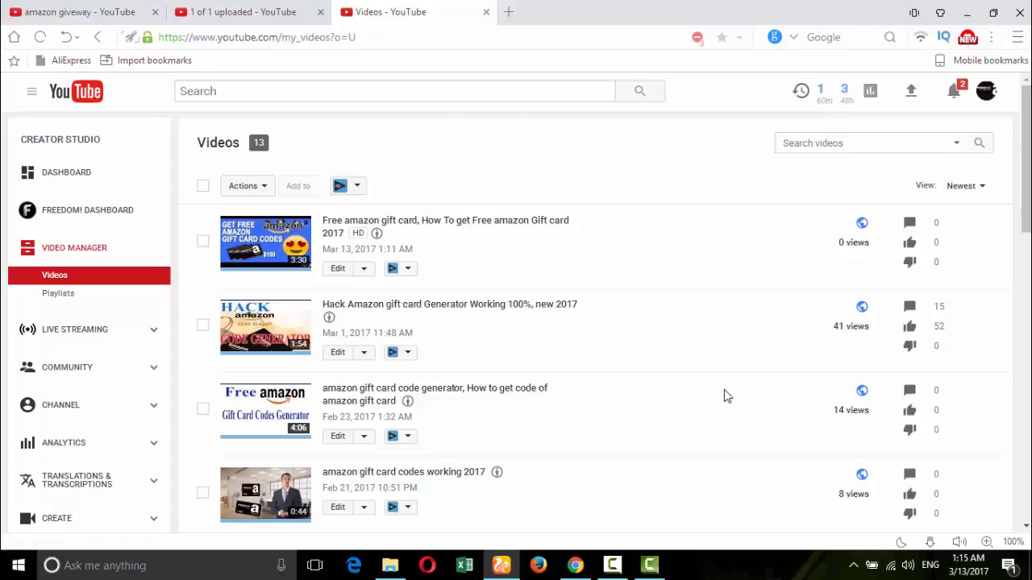
scroll(665, 364, "down", 1)
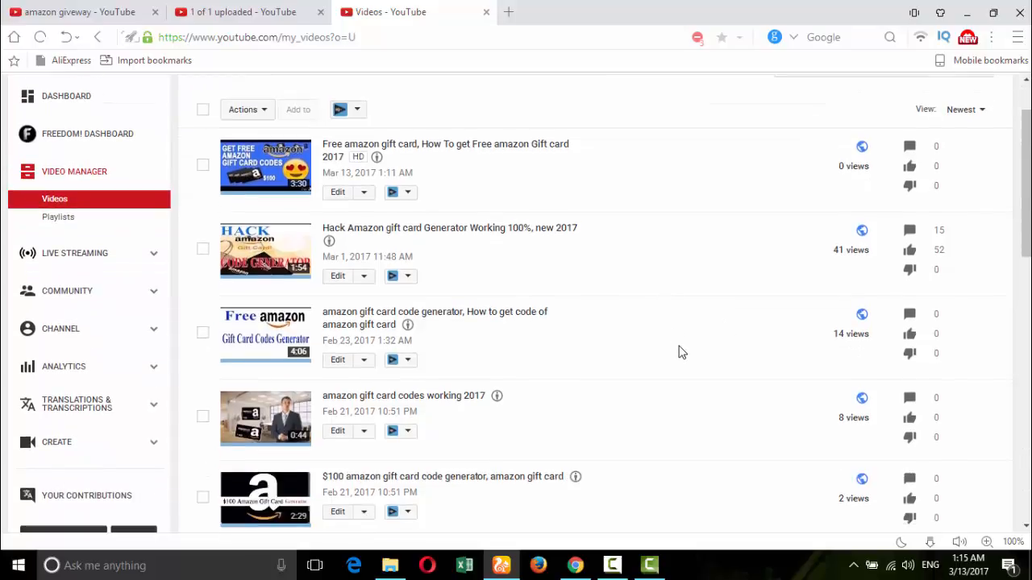
scroll(681, 353, "down", 1)
scroll(681, 352, "down", 2)
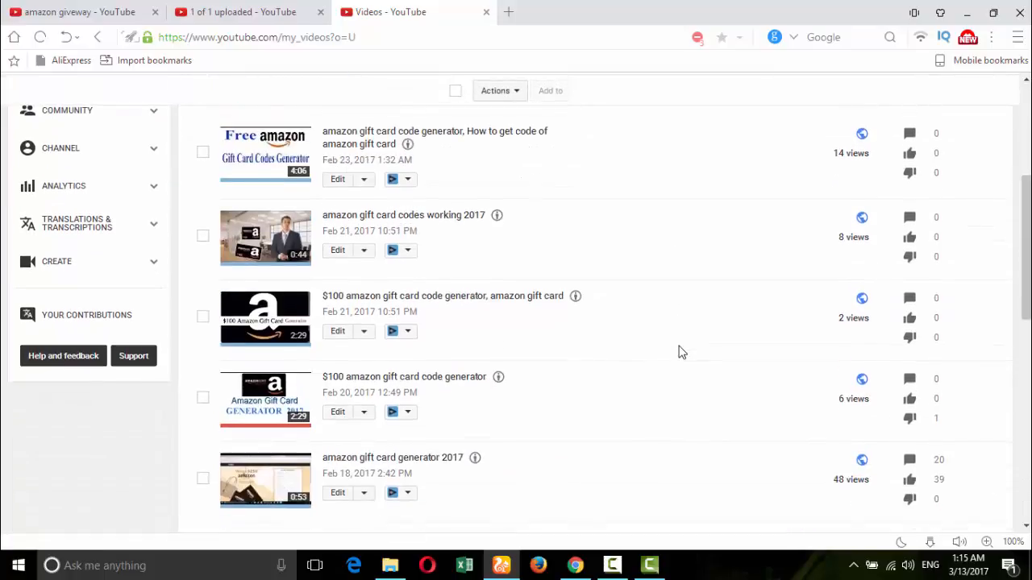
scroll(681, 353, "down", 2)
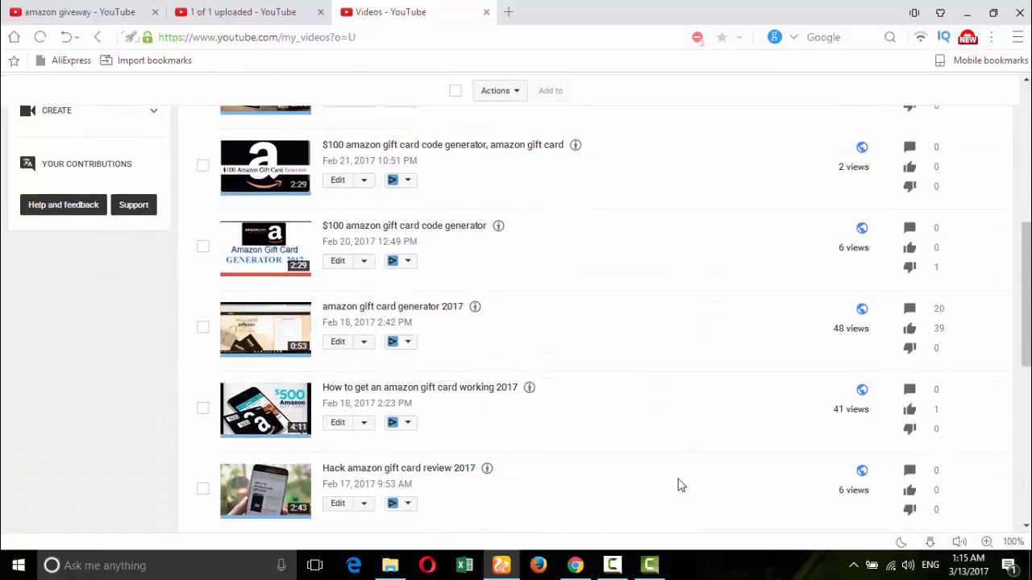
left_click(650, 567)
left_click(650, 567)
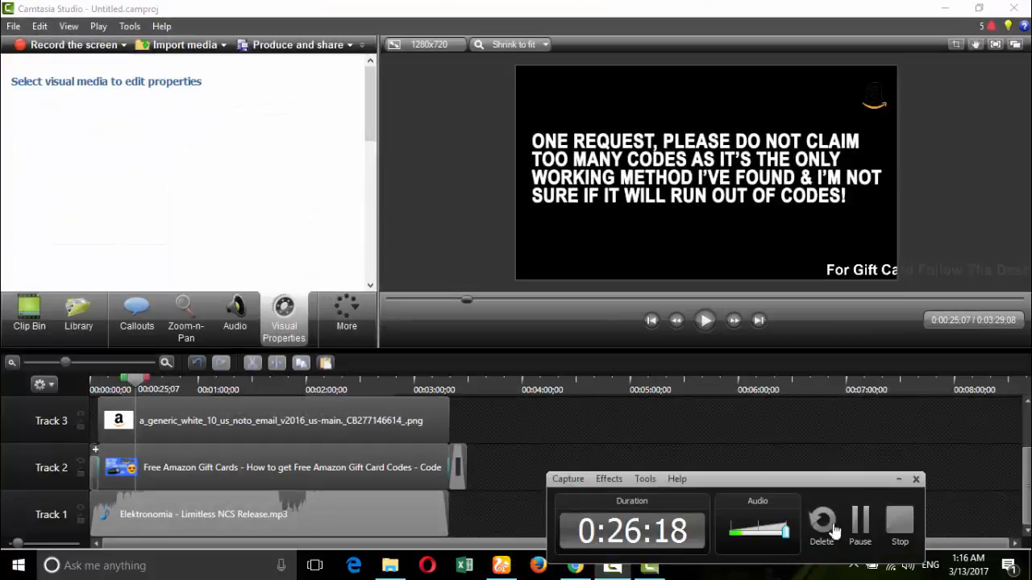